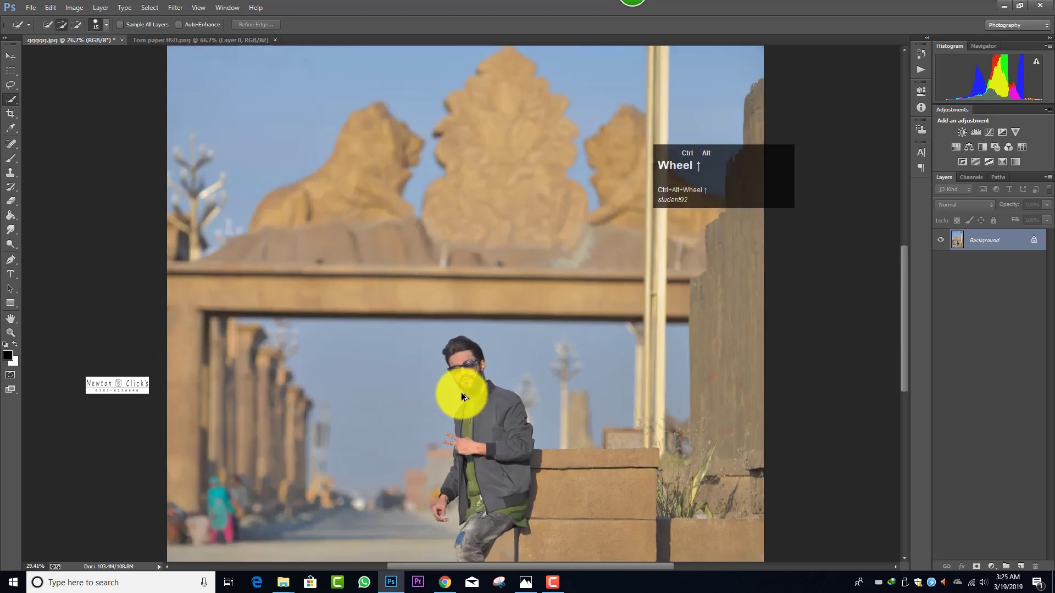
- Examine the photo and the blurred people beside the columns for background distractions
scroll(476, 388, down, 4)
scroll(476, 388, down, 1)
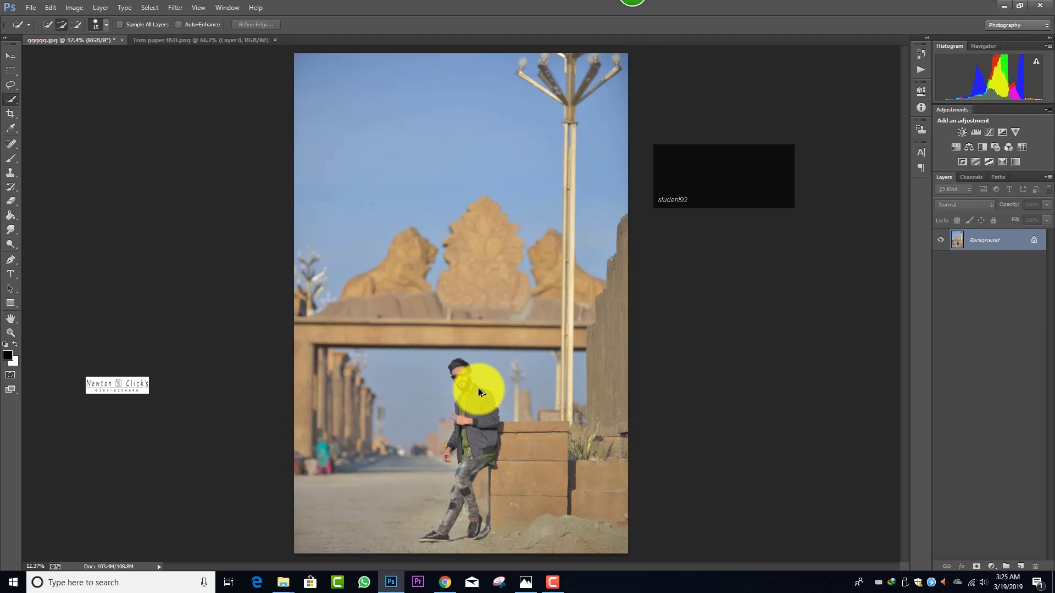
drag(699, 176, 742, 175)
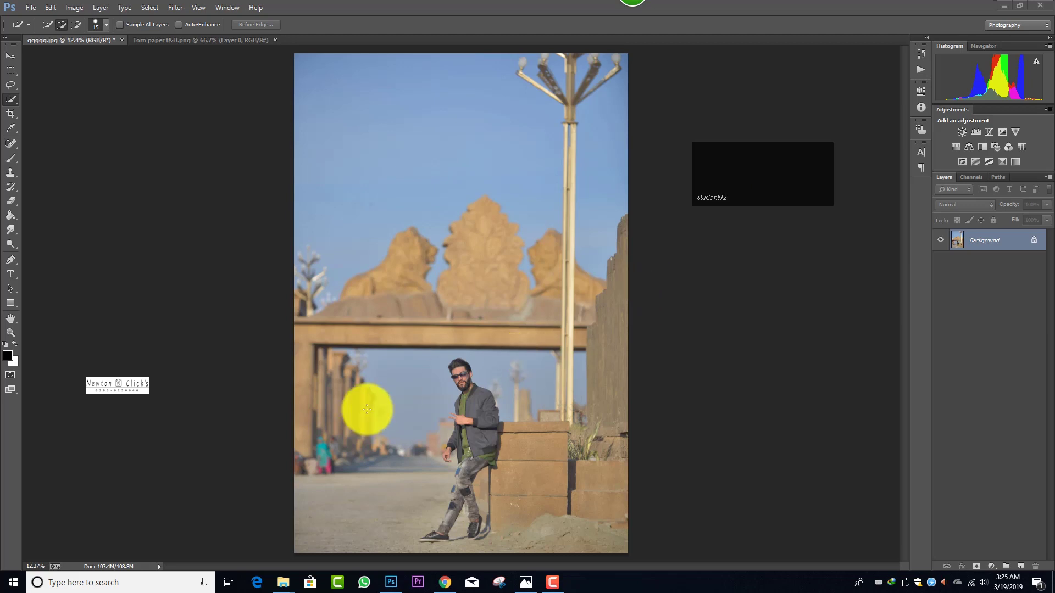
scroll(365, 457, up, 5)
scroll(383, 442, up, 2)
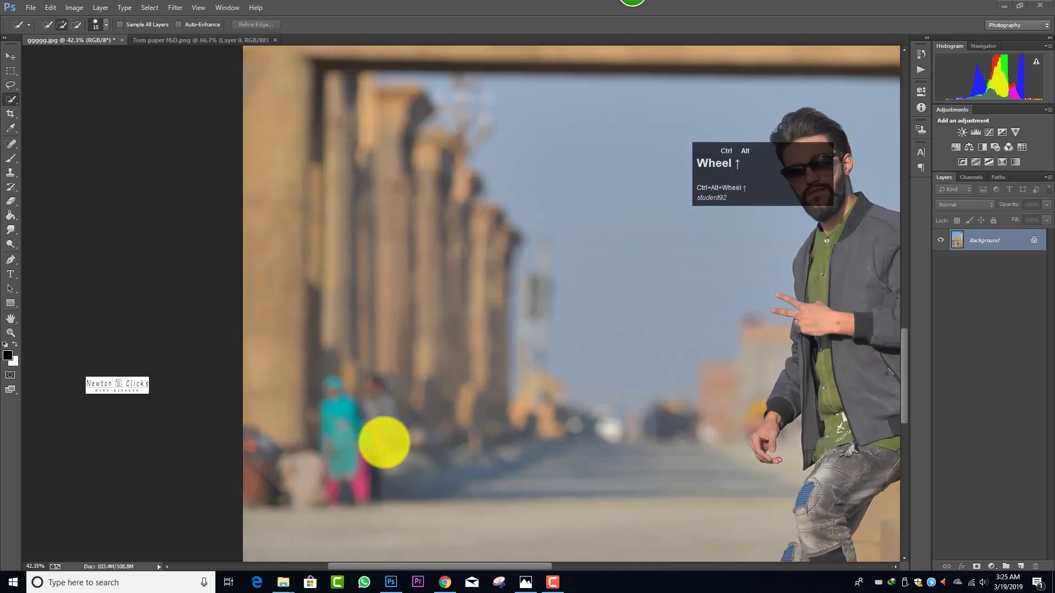
scroll(383, 442, down, 6)
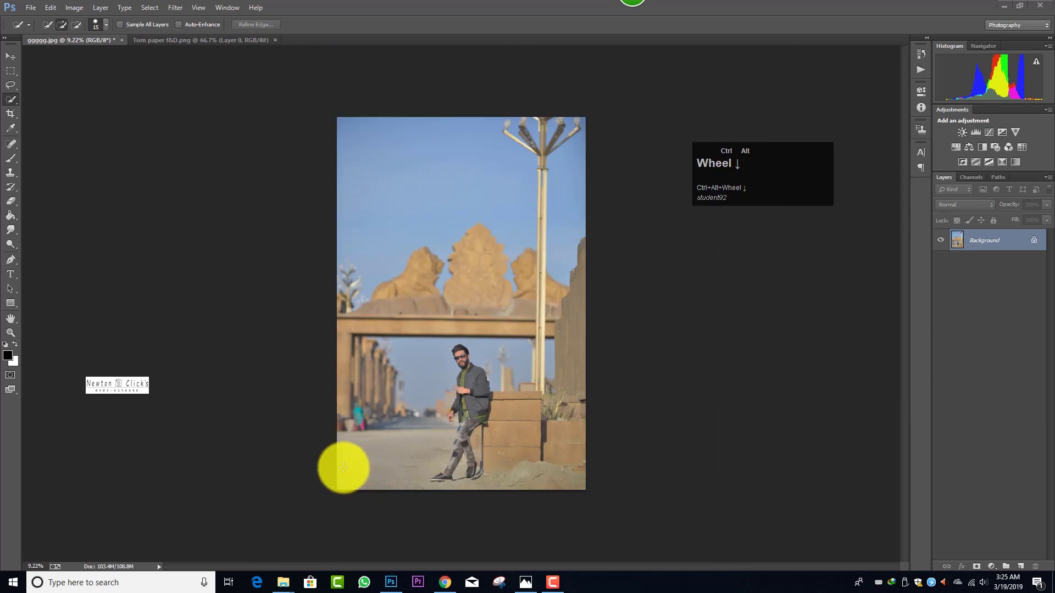
scroll(344, 466, up, 4)
scroll(326, 449, up, 3)
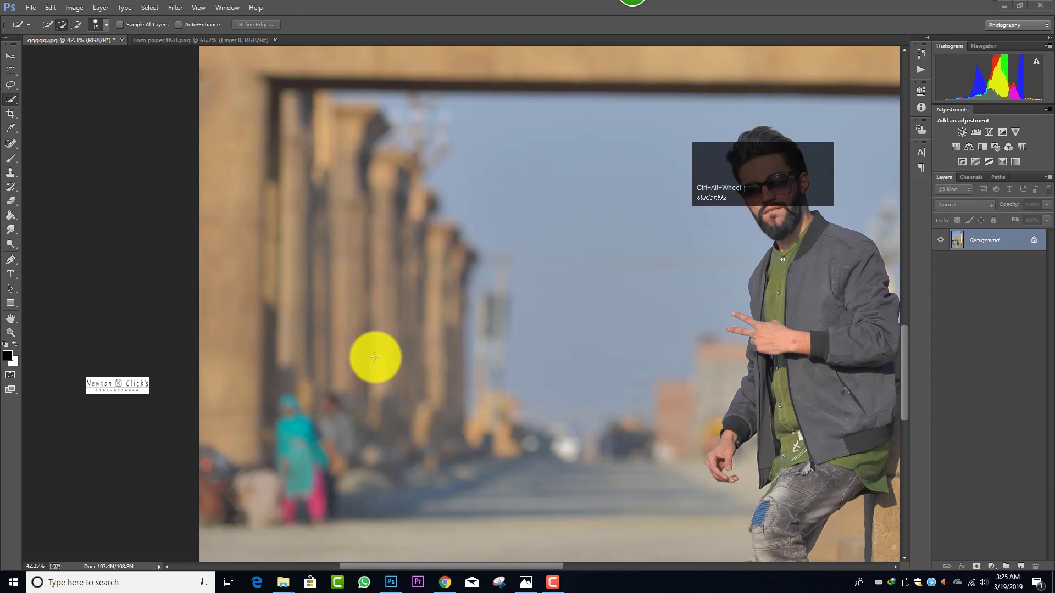
scroll(292, 440, down, 2)
scroll(292, 444, up, 3)
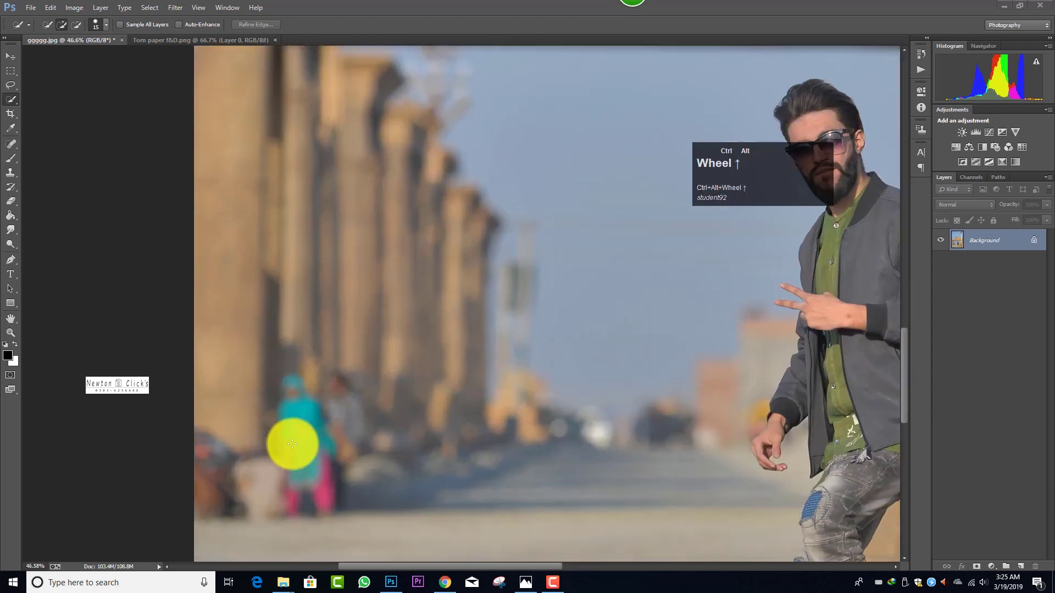
- Lasso the figure in turquoise beside the columns, remove it with a Content-Aware fill at 100% opacity, and deselect
scroll(292, 444, up, 1)
right_click(11, 85)
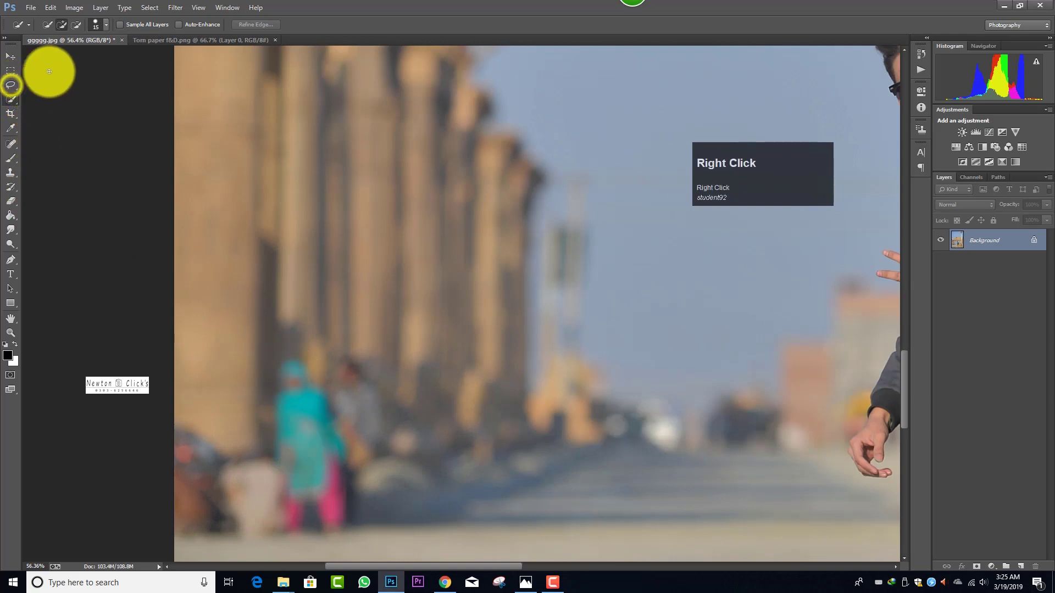
click(45, 83)
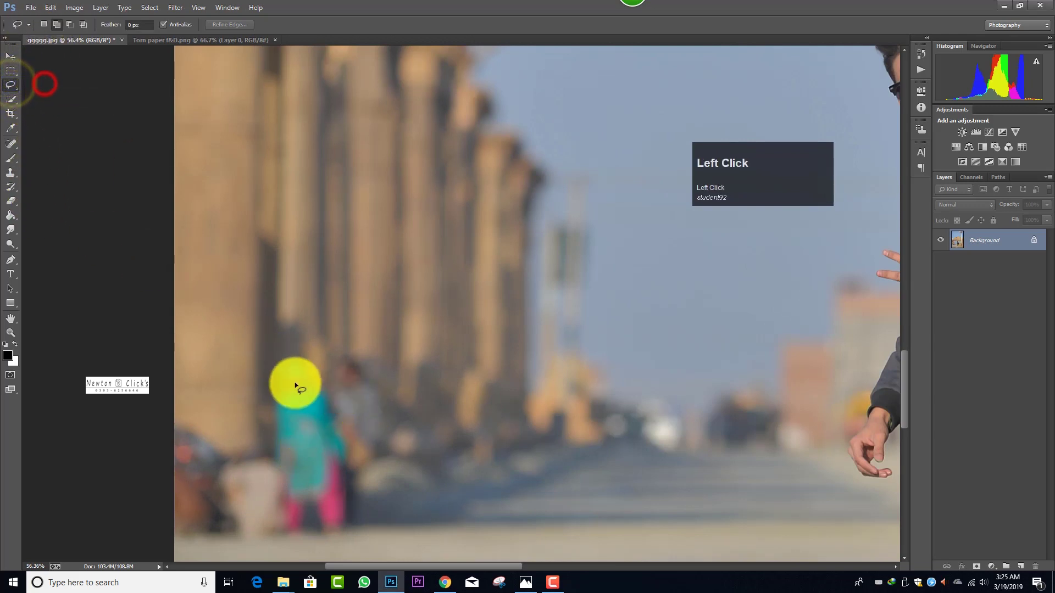
mouse_move(260, 355)
mouse_down()
mouse_move(323, 322)
mouse_move(408, 402)
mouse_move(382, 510)
mouse_move(364, 537)
mouse_move(310, 548)
mouse_move(284, 531)
mouse_move(279, 488)
mouse_move(244, 428)
mouse_move(267, 360)
mouse_up()
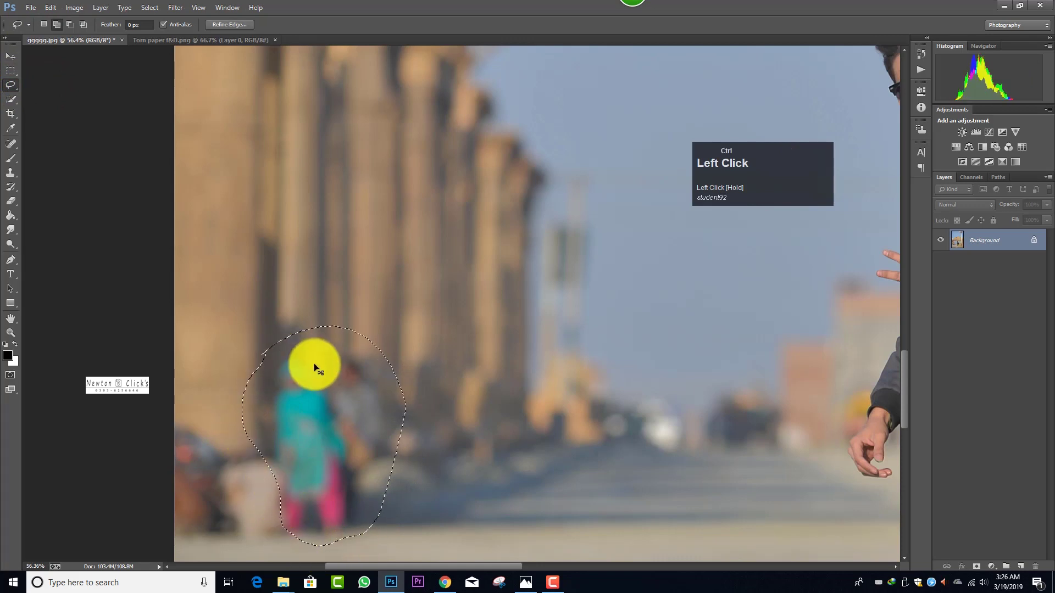
scroll(316, 364, down, 4)
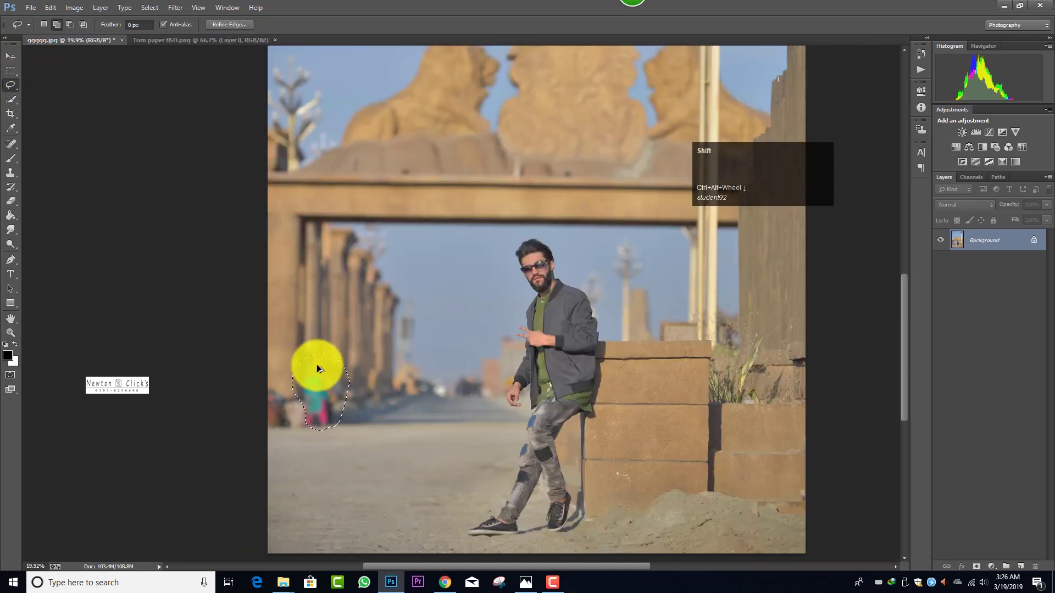
key(shift+BackSpace)
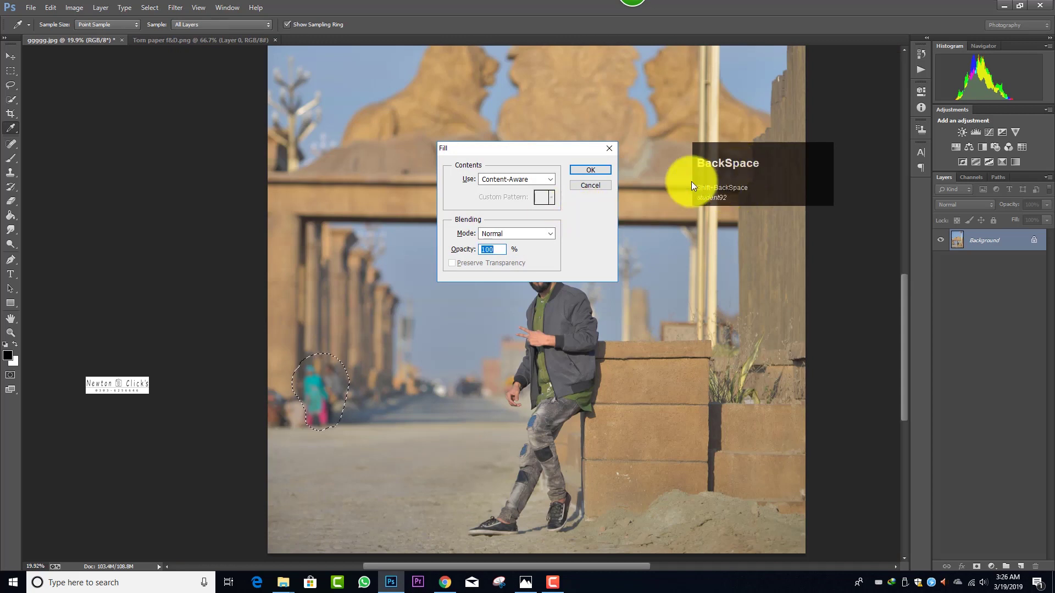
click(582, 170)
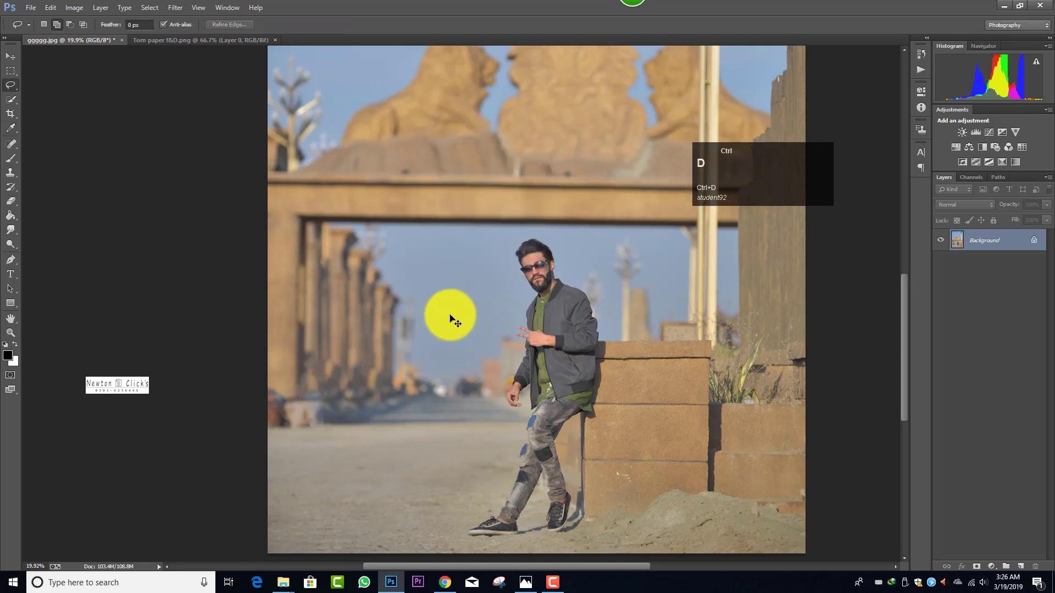
ctrl+alt+scroll(448, 313, up, 3)
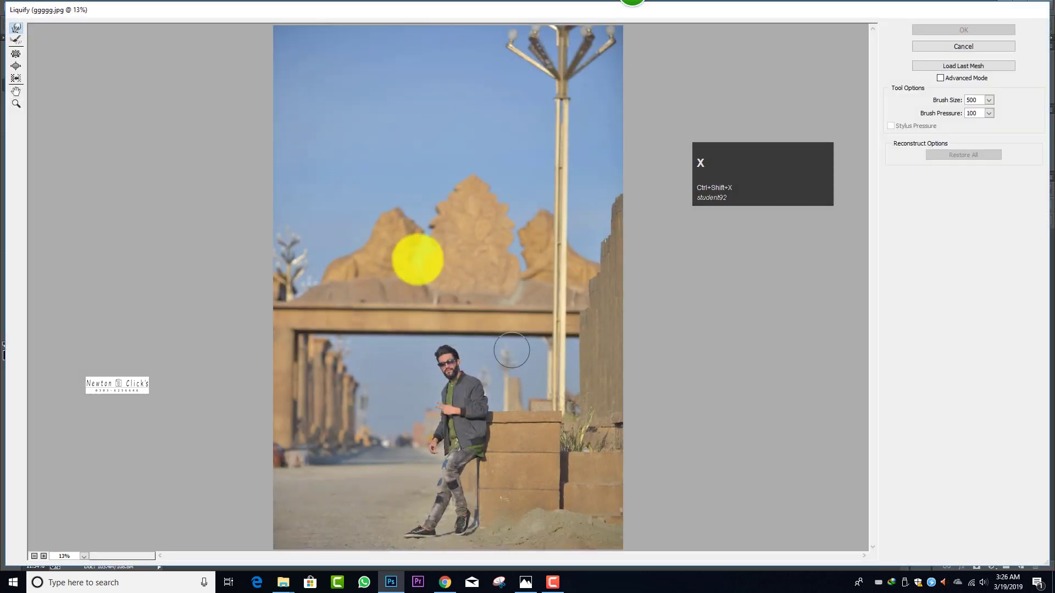
click(16, 104)
mouse_move(410, 323)
mouse_down()
mouse_move(496, 419)
mouse_move(494, 391)
mouse_move(498, 422)
mouse_up()
scroll(374, 314, up, 3)
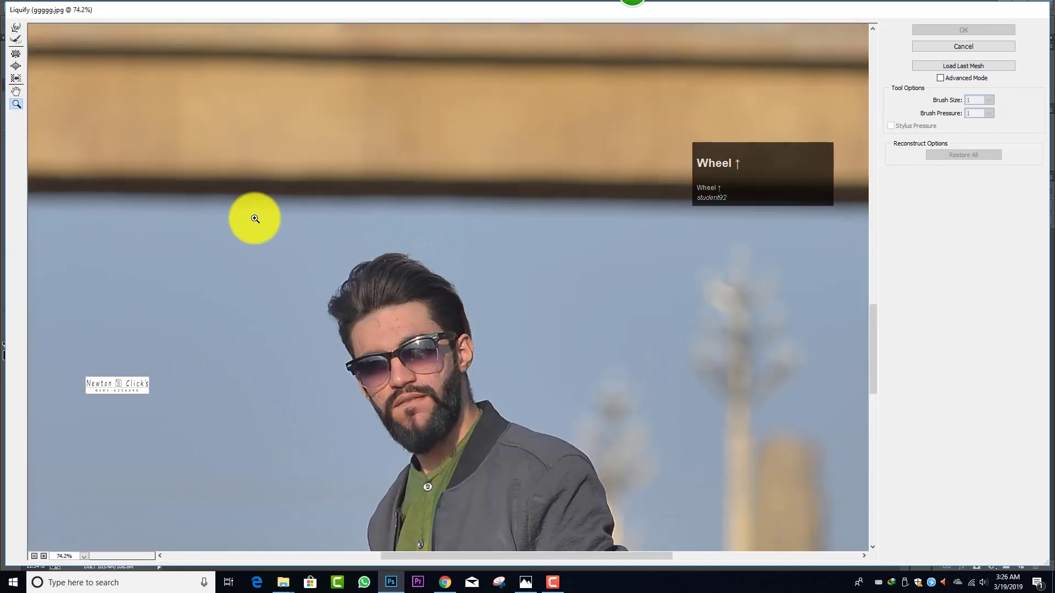
click(970, 48)
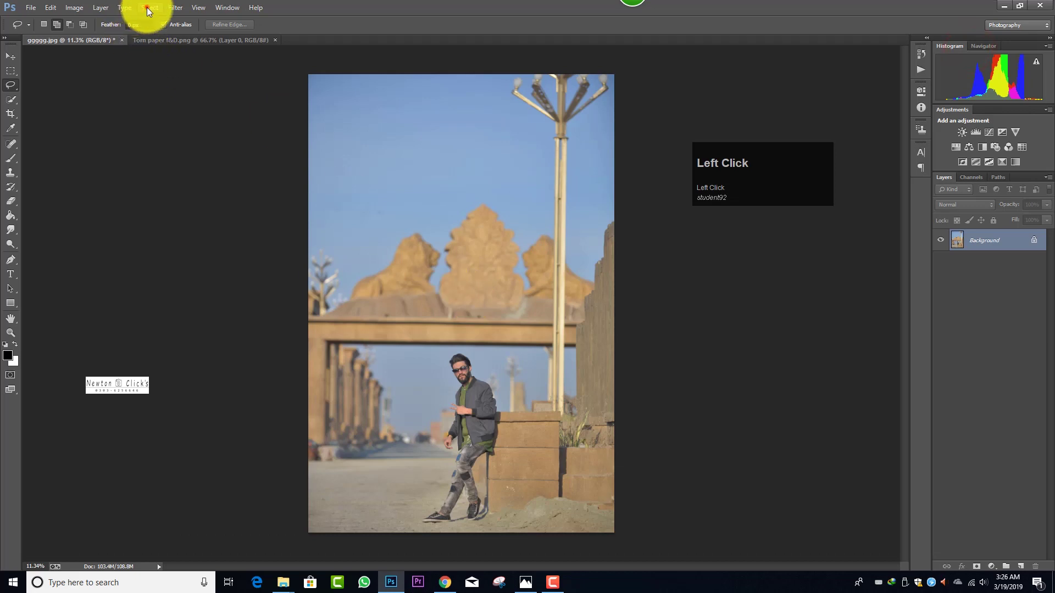
- Load the saved selection of the man from the gvggggg channel and copy him onto a new layer
click(147, 11)
click(200, 206)
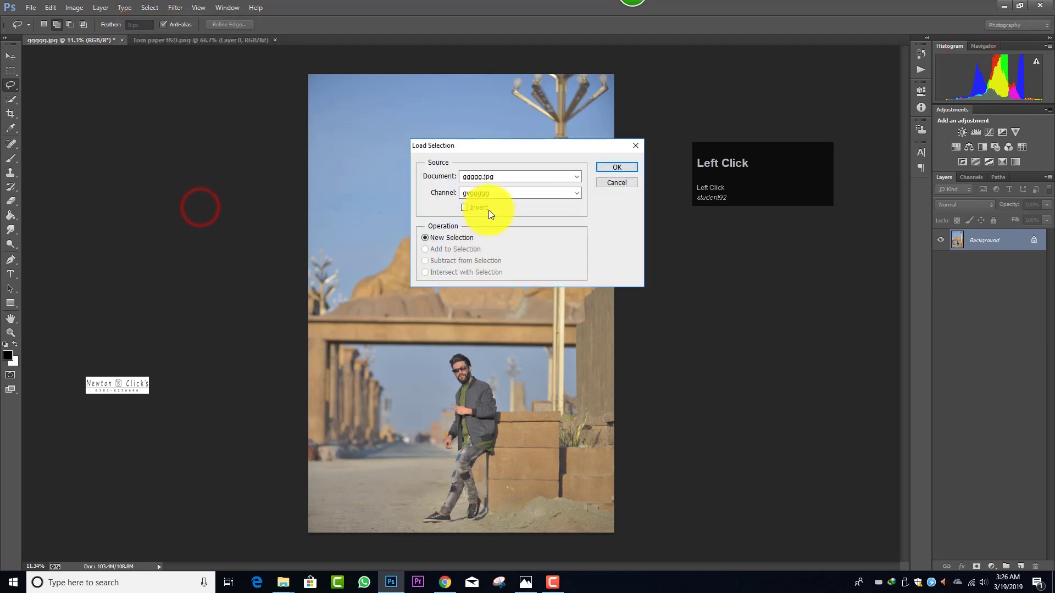
click(630, 165)
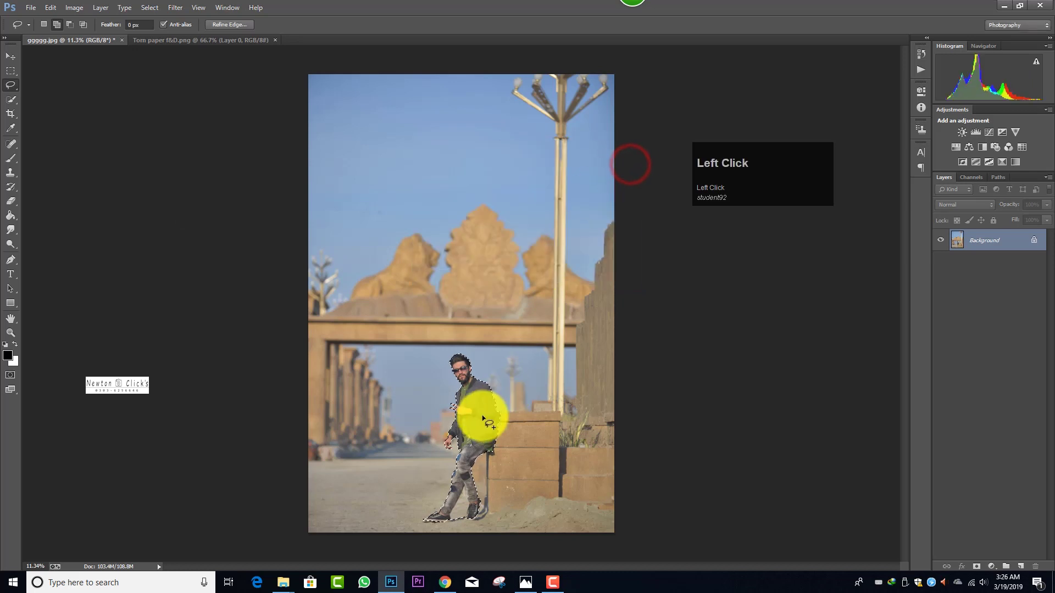
scroll(470, 395, up, 1)
scroll(471, 377, up, 3)
scroll(472, 377, down, 4)
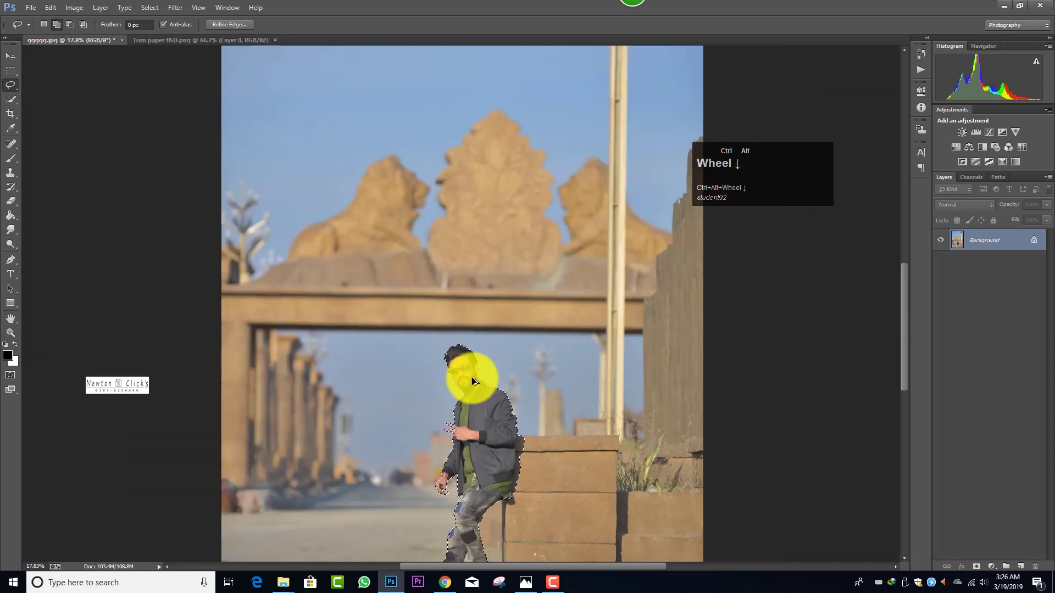
key(ctrl+j)
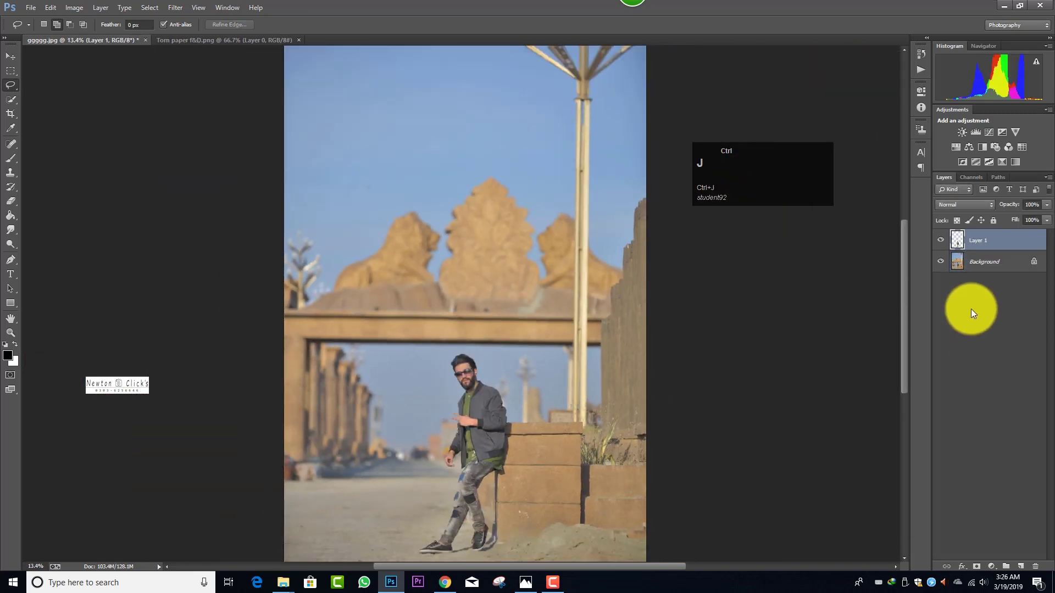
- Select everything except the man on the Background and copy it onto a new layer
ctrl+click(958, 244)
click(961, 265)
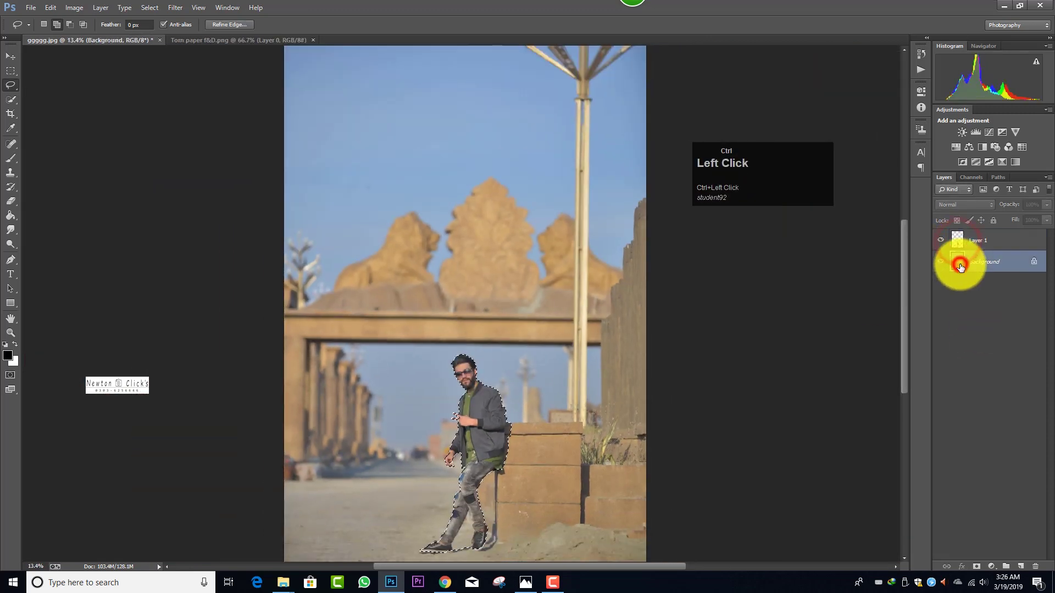
key(ctrl+shift+i)
key(ctrl+j)
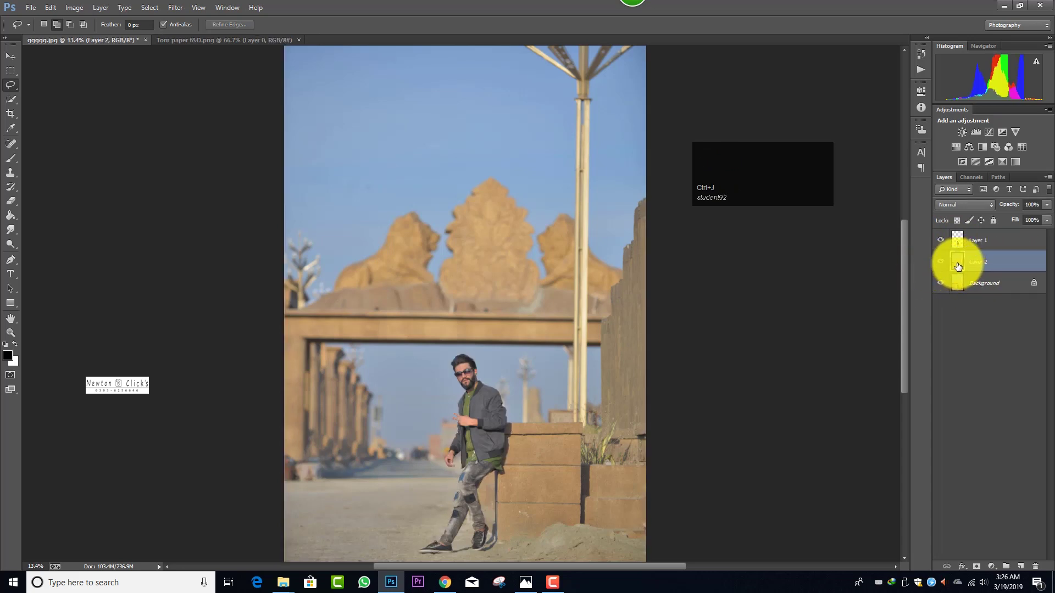
- Fill the man-shaped gap in Layer 2 with Content-Aware at 100% opacity, then hide Layer 1 and deselect
ctrl+click(958, 267)
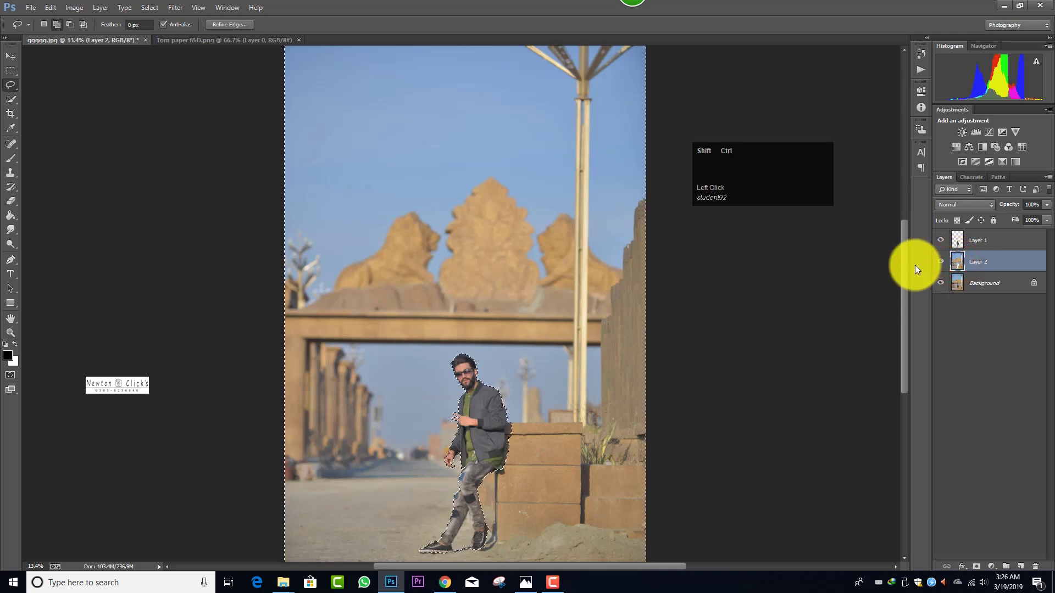
key(ctrl+shift+i)
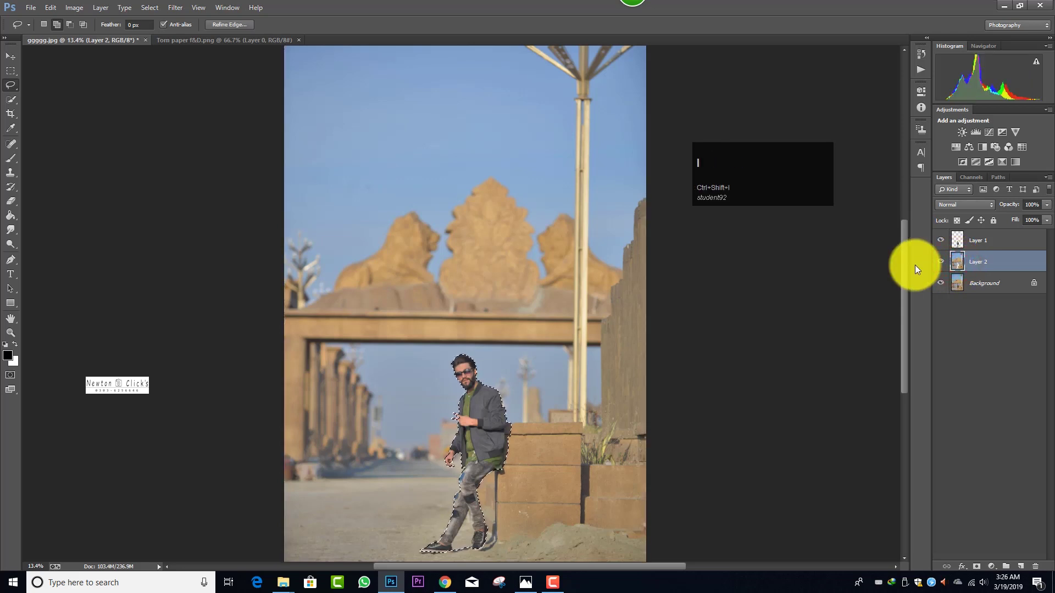
key(BackSpace)
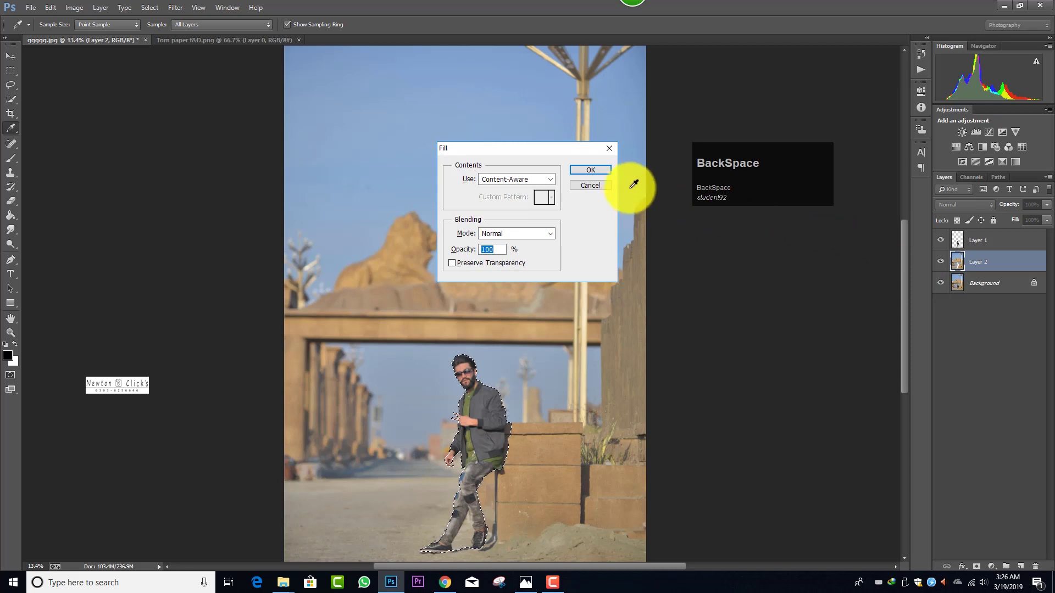
click(605, 172)
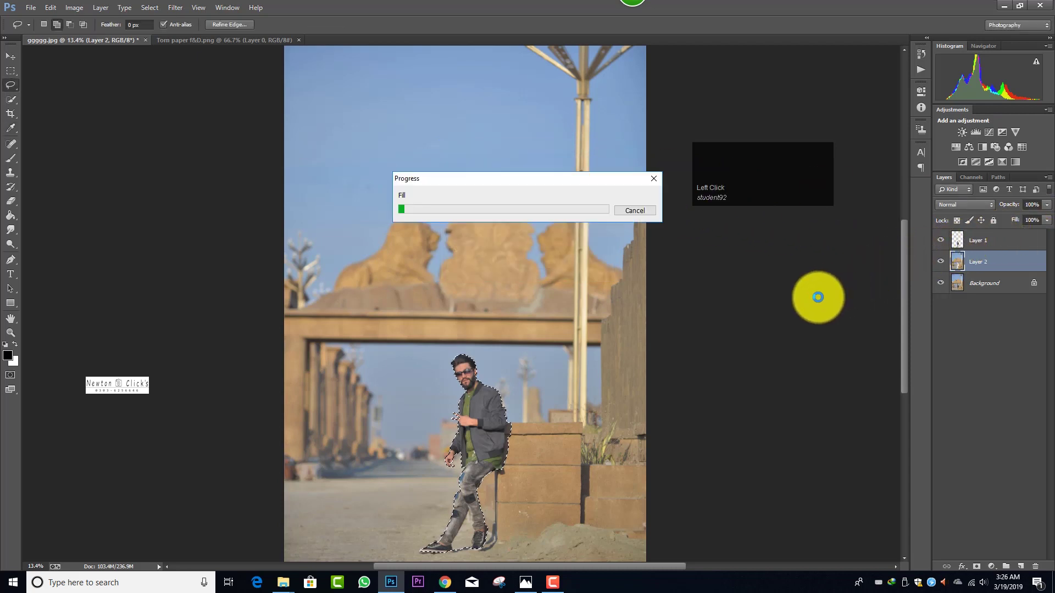
drag(792, 187, 800, 133)
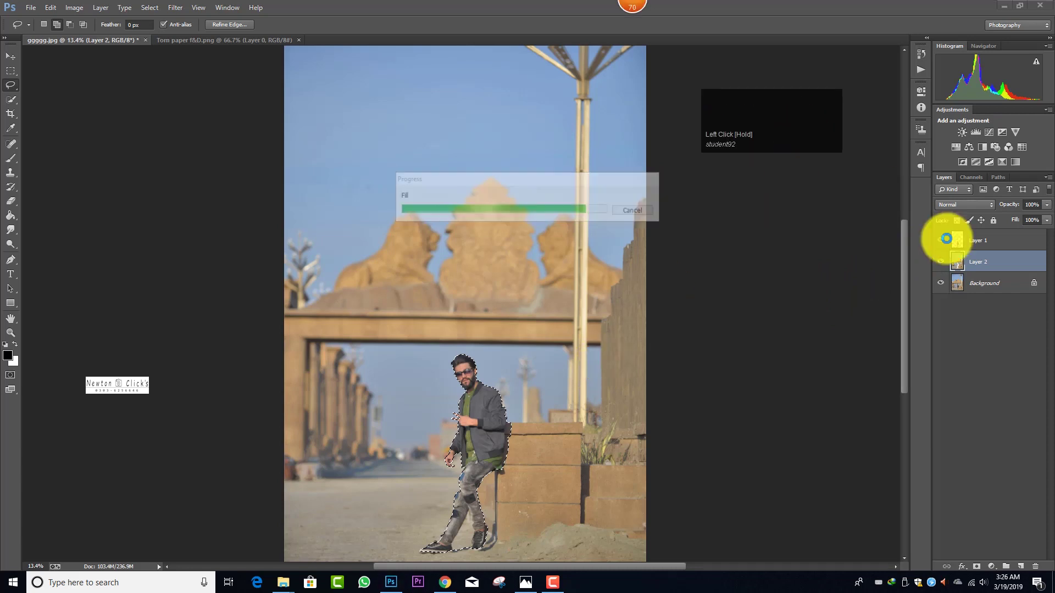
click(942, 239)
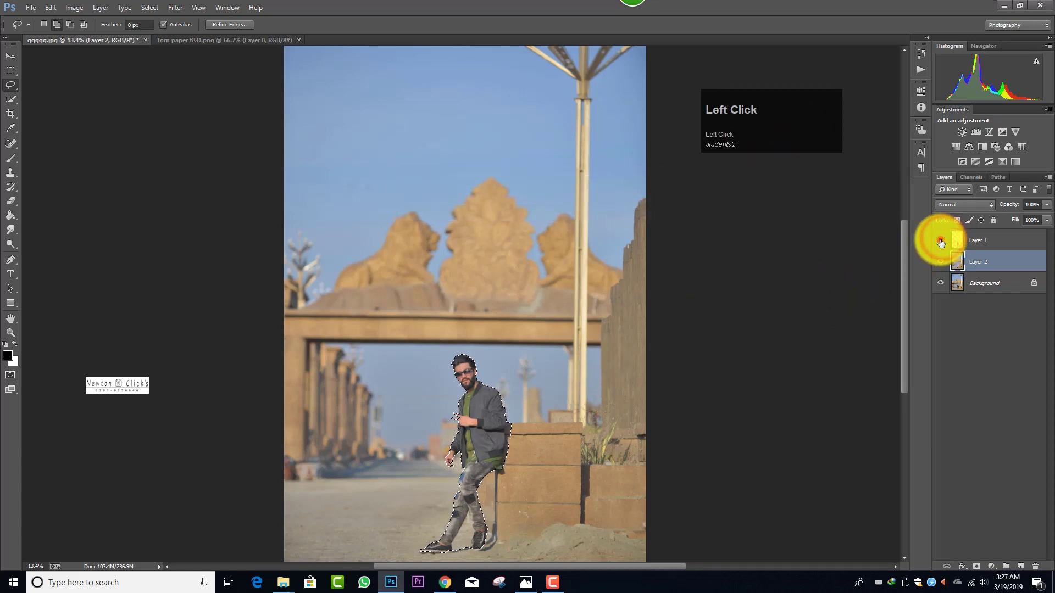
key(ctrl+d)
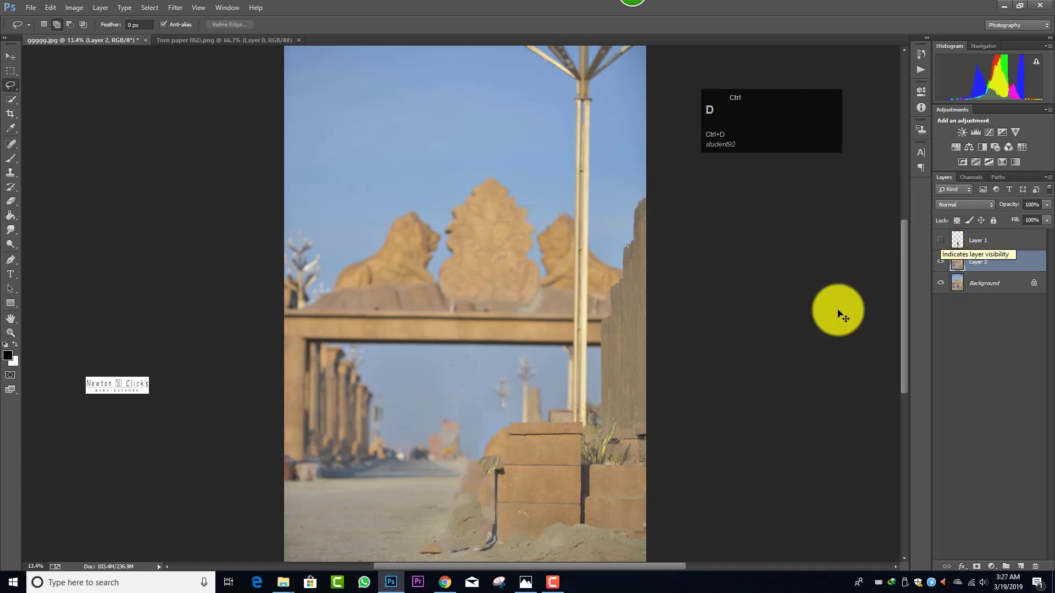
- Heal the leftover head and shoulder outline on Layer 2 using the Spot Healing Brush at size 60
scroll(464, 485, up, 2)
scroll(464, 485, up, 3)
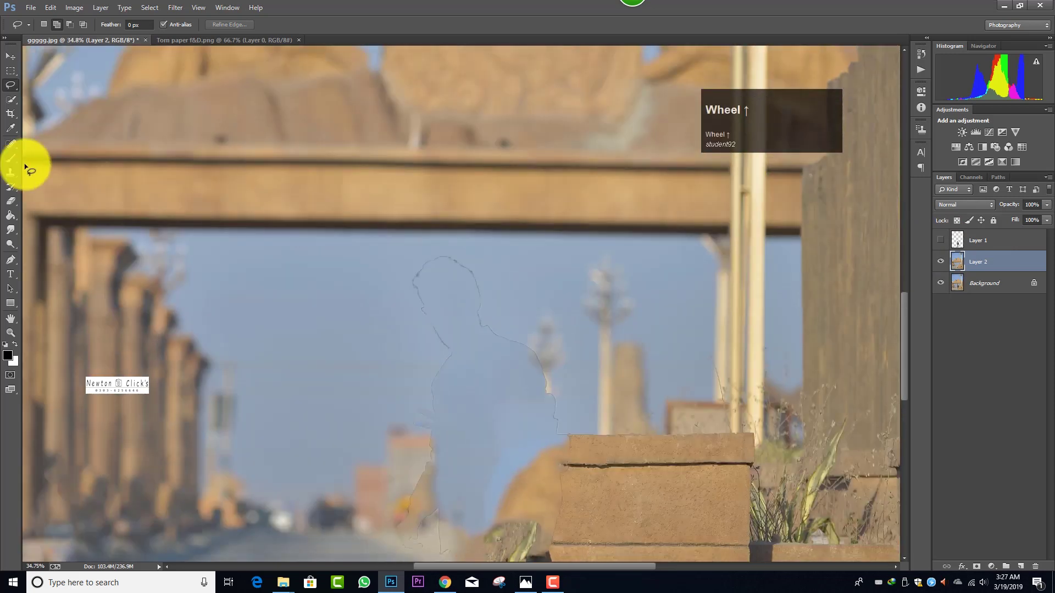
right_click(20, 143)
click(50, 143)
key(bracketleft)
key(bracketleft)
key(bracketleft)
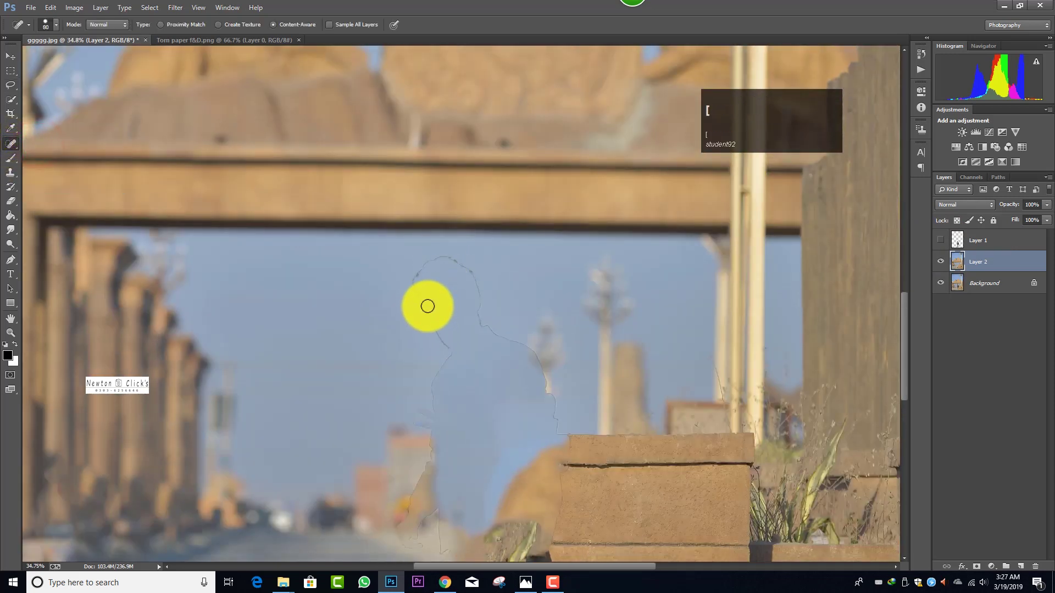
mouse_move(447, 343)
mouse_down()
mouse_move(417, 289)
mouse_move(419, 273)
mouse_move(442, 261)
mouse_move(470, 271)
mouse_move(483, 318)
mouse_move(533, 358)
mouse_move(556, 429)
mouse_up()
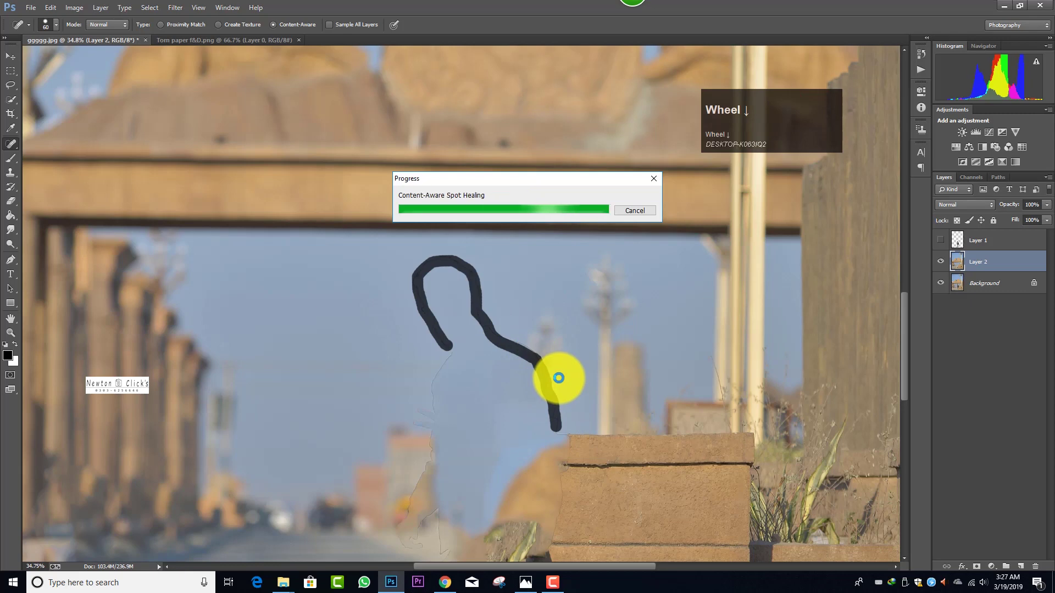
- Heal the remaining outline traces in the sky, road and rubble beside the stone block, and show Layer 1 again
scroll(553, 363, down, 3)
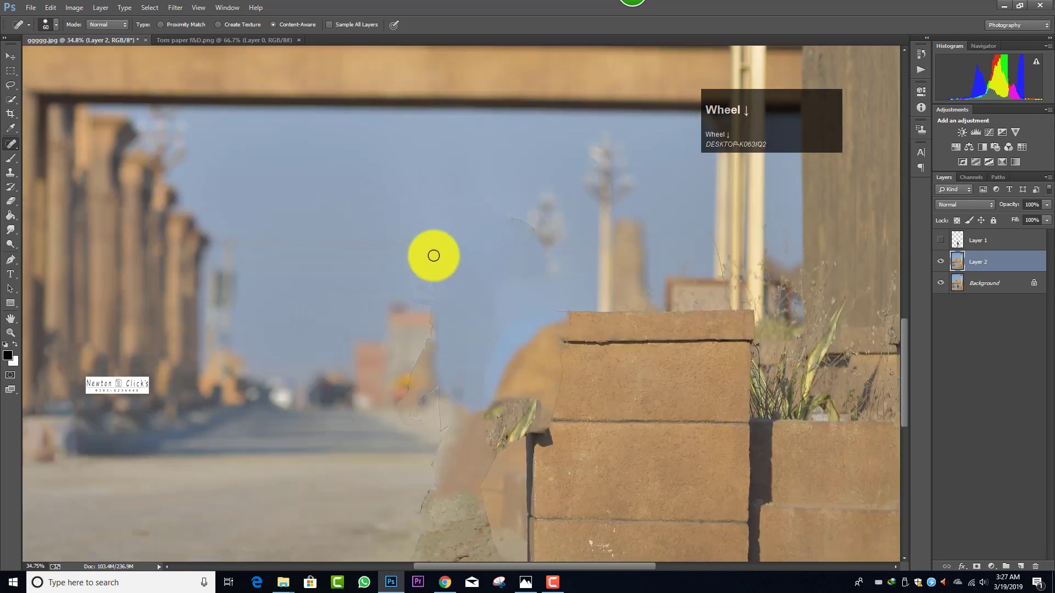
drag(450, 231, 442, 388)
scroll(467, 325, down, 4)
drag(419, 238, 409, 261)
scroll(464, 272, down, 1)
drag(496, 290, 495, 387)
drag(438, 232, 430, 329)
scroll(459, 163, up, 3)
drag(513, 154, 518, 158)
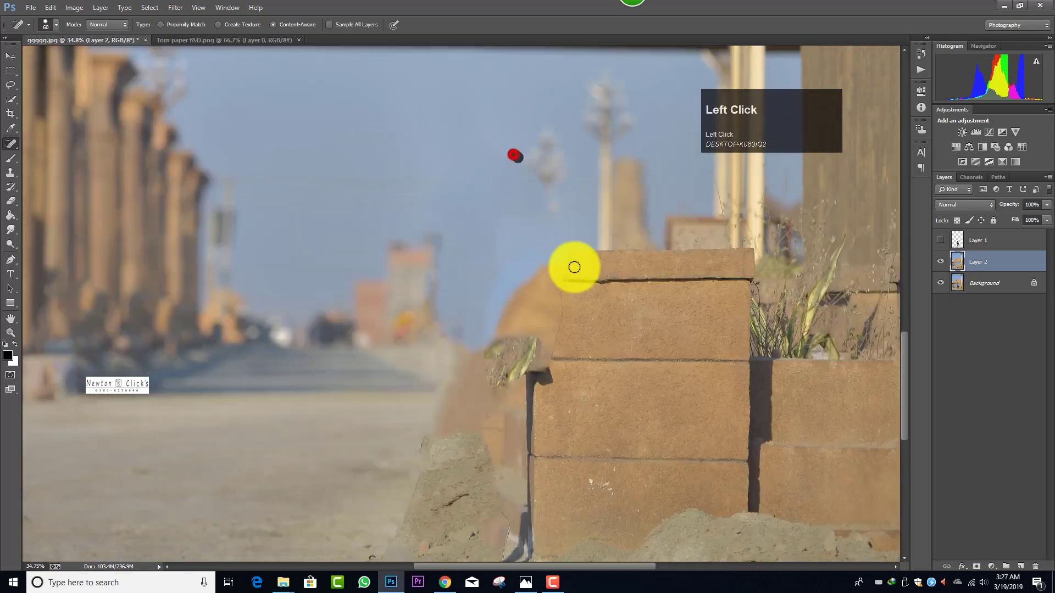
scroll(494, 230, down, 1)
ctrl+alt+scroll(493, 231, down, 4)
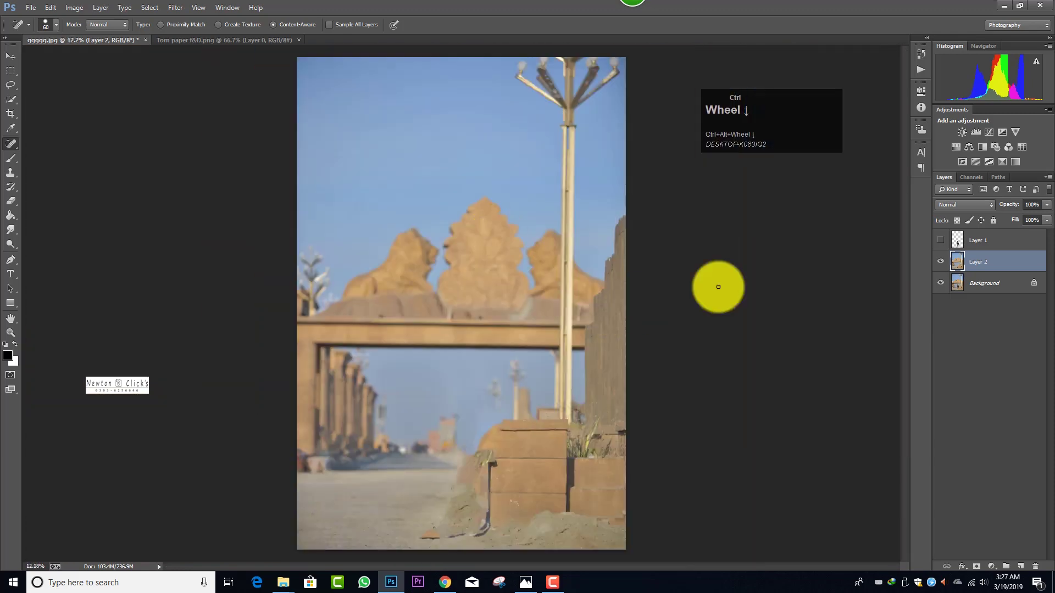
click(940, 241)
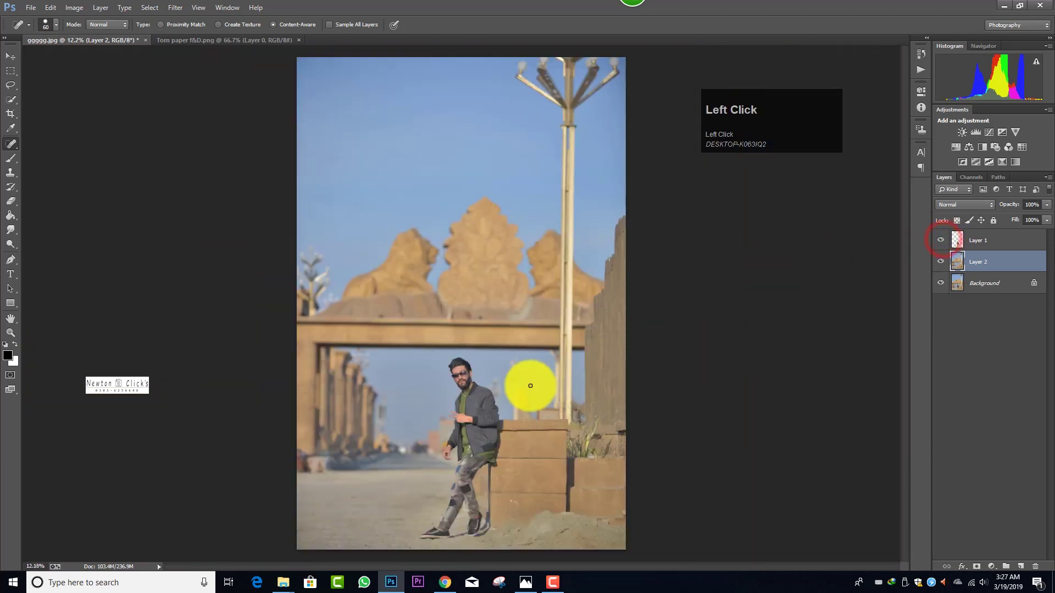
- Start a Tilt-Shift blur on Layer 2, centred just below the photo, with the fade reaching the top edge and the focus line at hip height
click(175, 8)
mouse_move(223, 128)
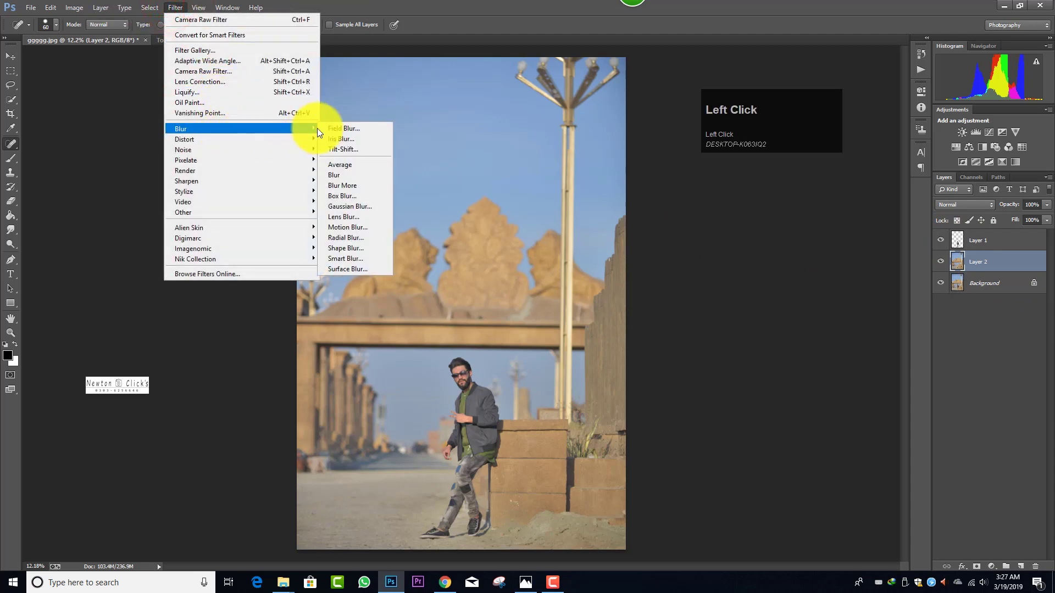
click(361, 149)
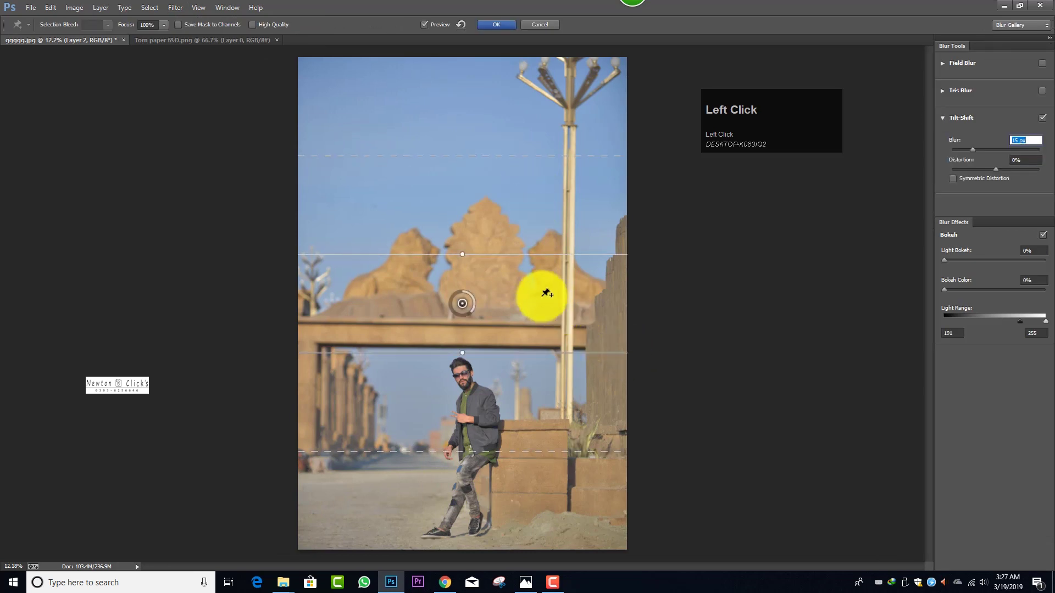
drag(495, 297, 483, 560)
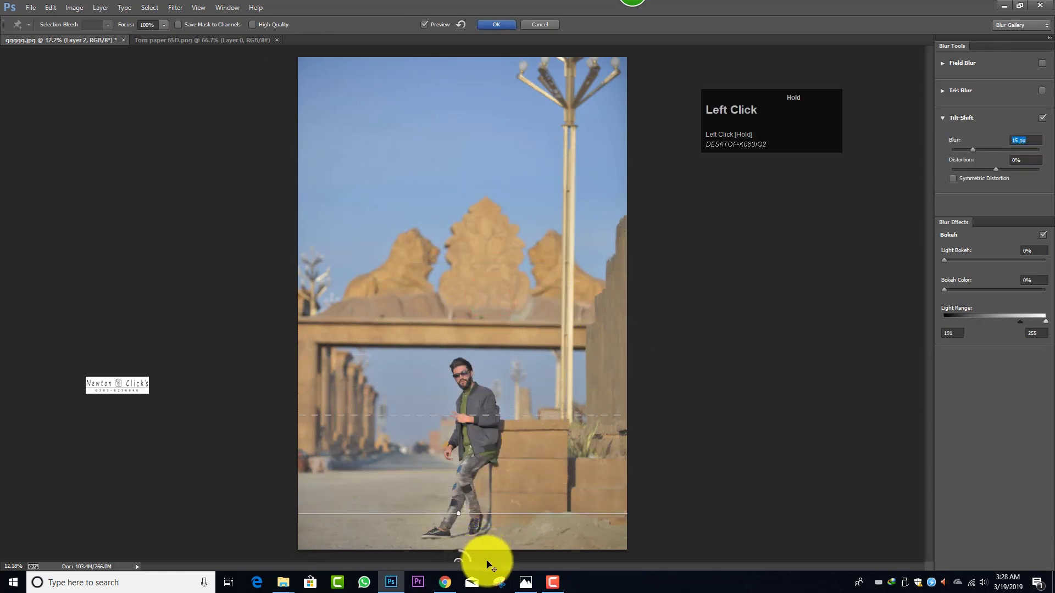
drag(478, 421, 504, 55)
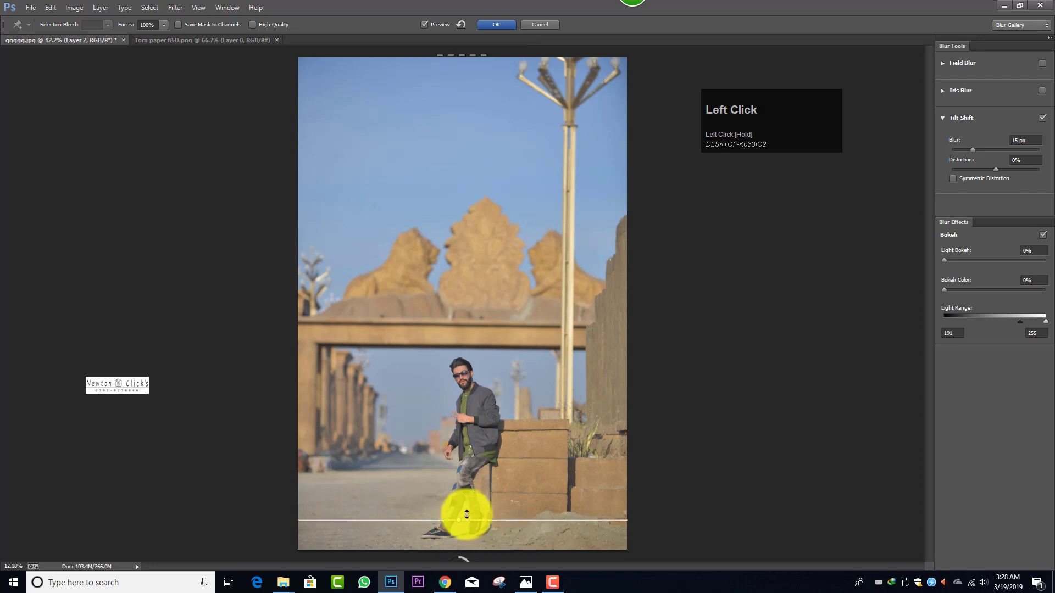
drag(466, 515, 484, 457)
mouse_move(501, 266)
mouse_down()
mouse_move(501, 292)
mouse_move(500, 278)
mouse_up()
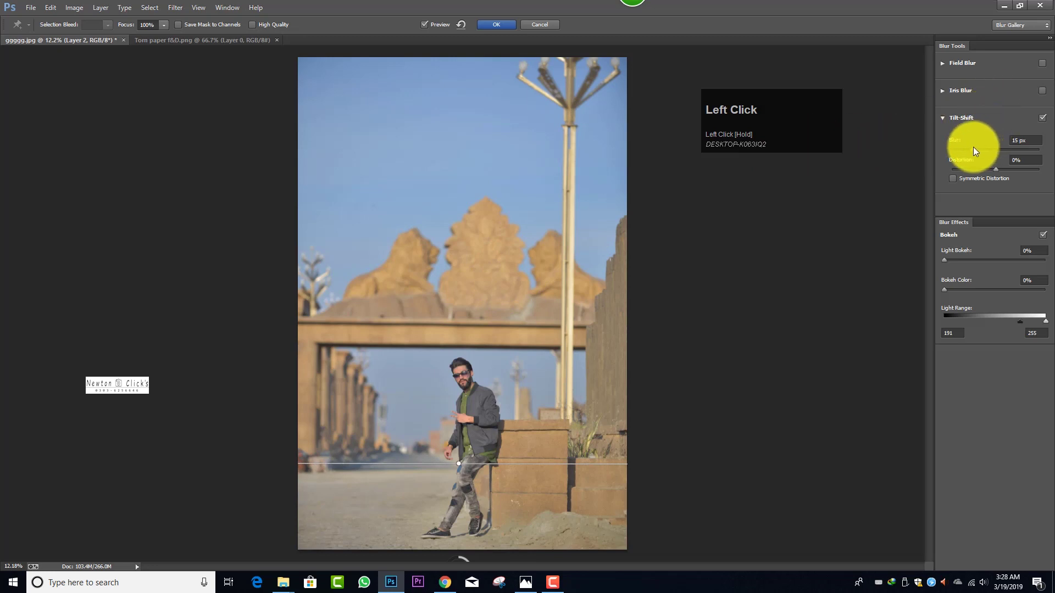
- Set the Tilt-Shift blur to 222 px, move the focus line to the man's thighs and apply the blur
drag(974, 147, 1018, 146)
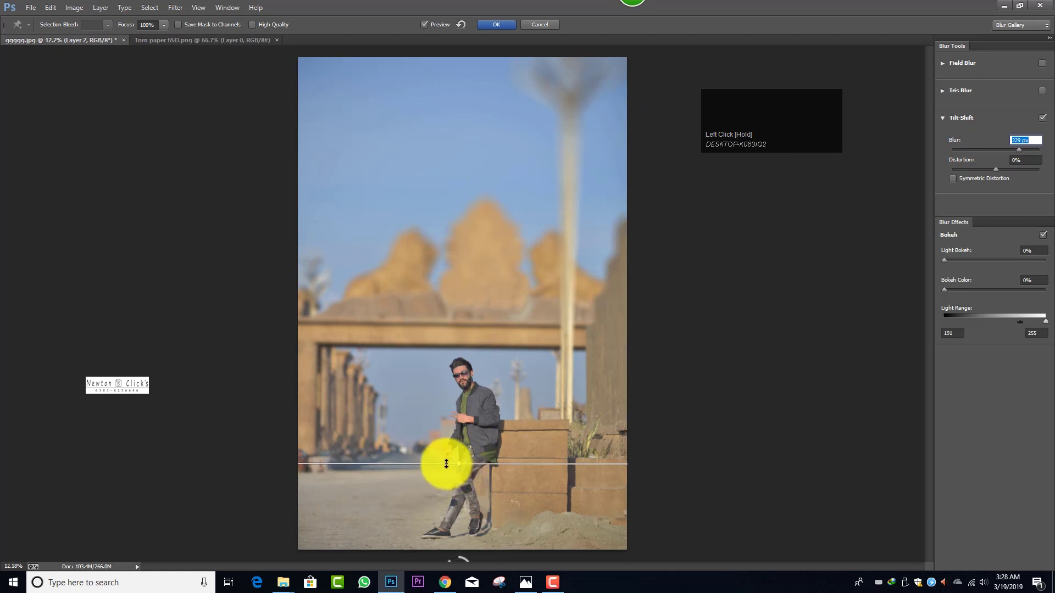
drag(444, 464, 443, 498)
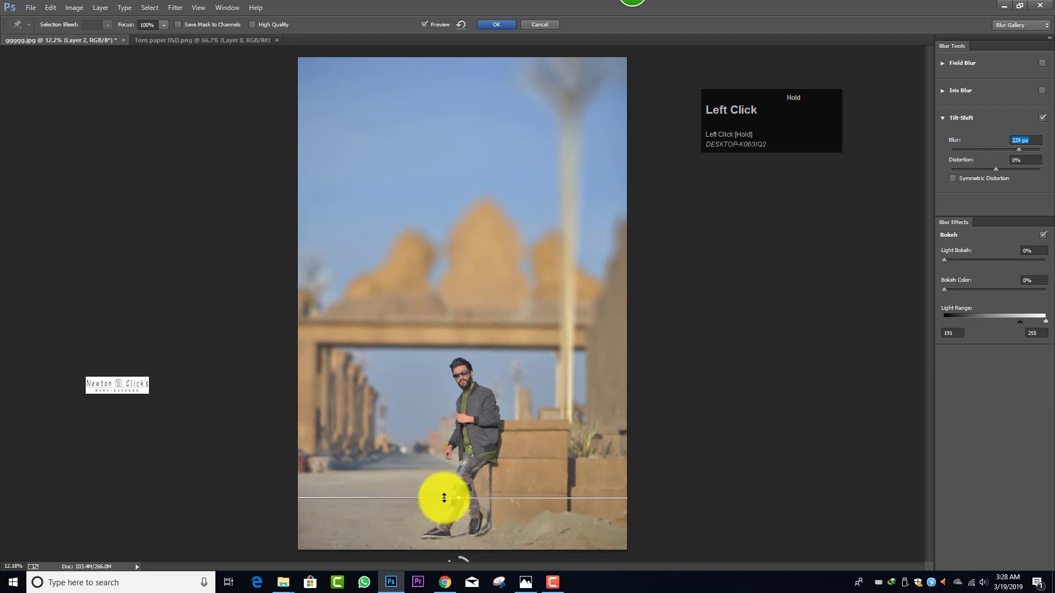
click(1018, 148)
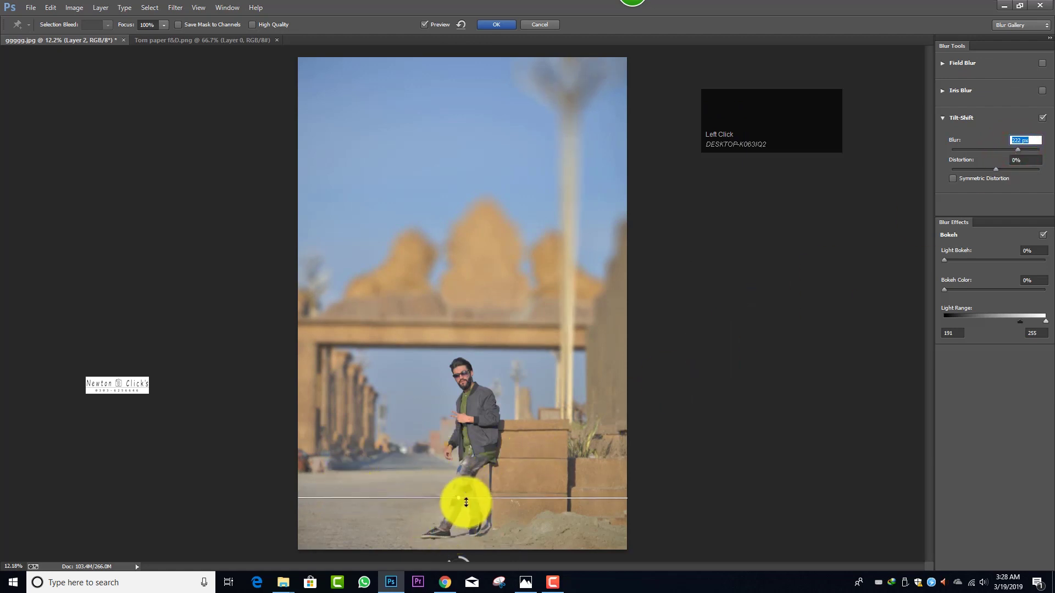
drag(466, 502, 464, 493)
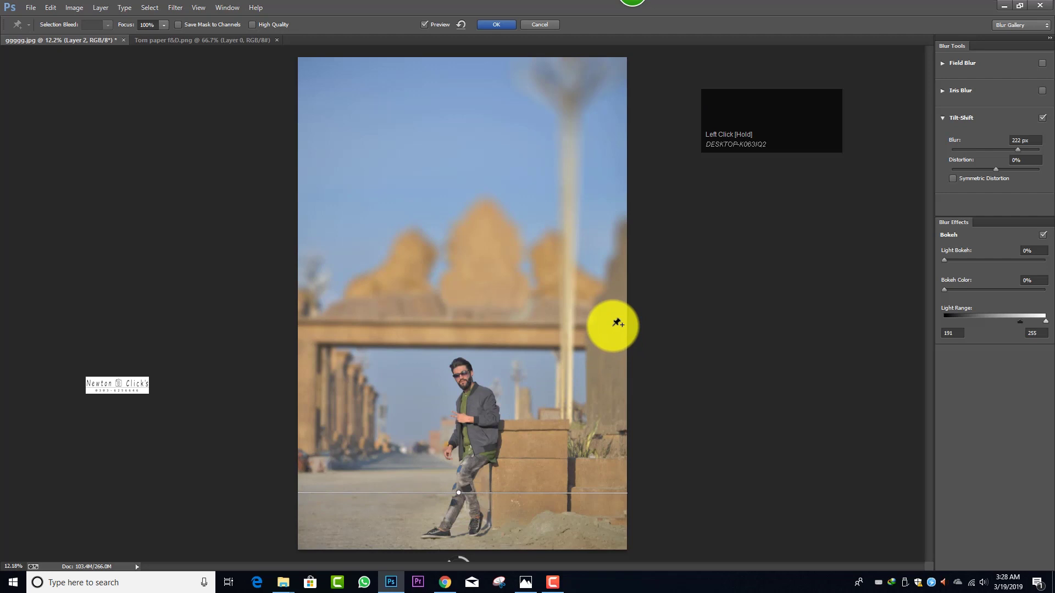
click(465, 489)
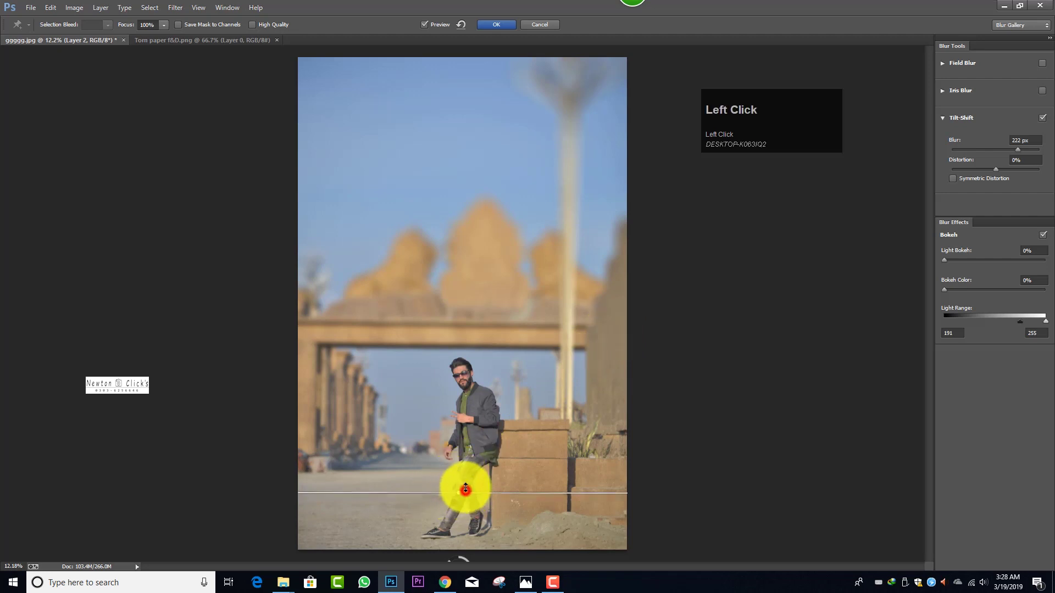
drag(466, 489, 450, 446)
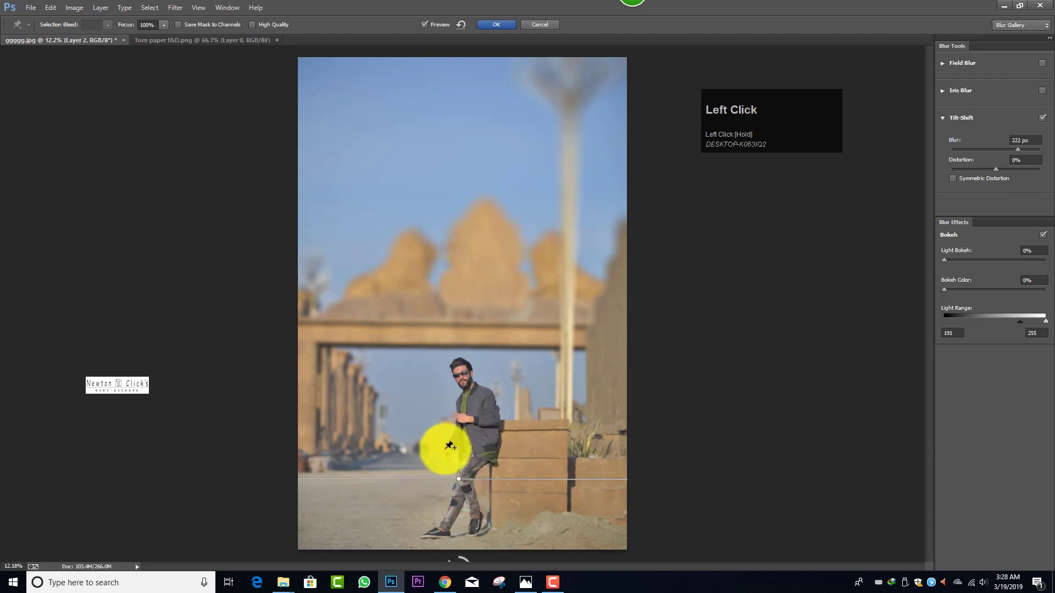
click(500, 24)
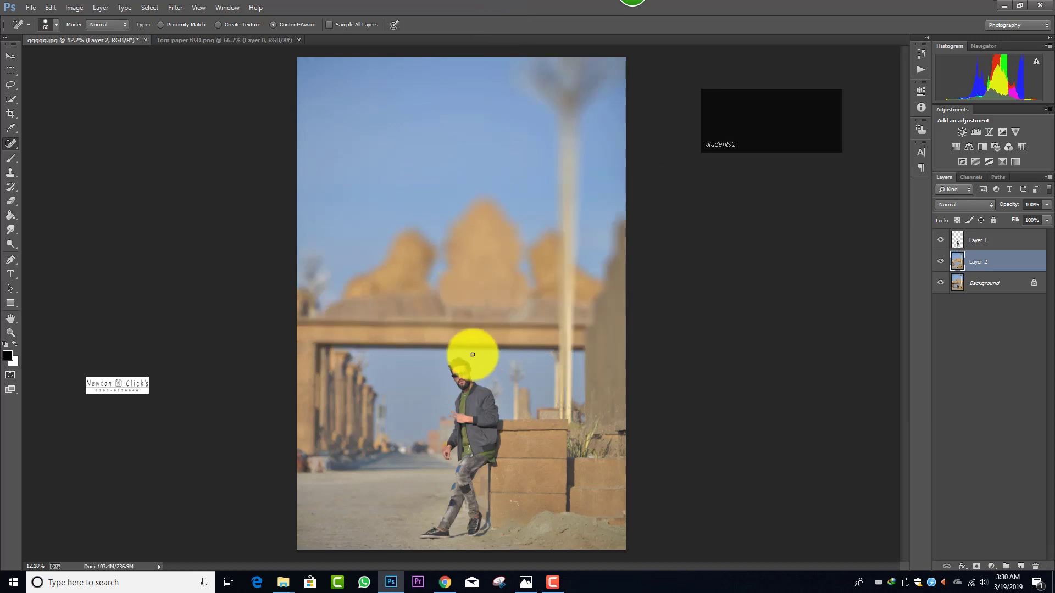
- Try lower opacities for the blurred Layer 2 and return it to 100%
click(1046, 205)
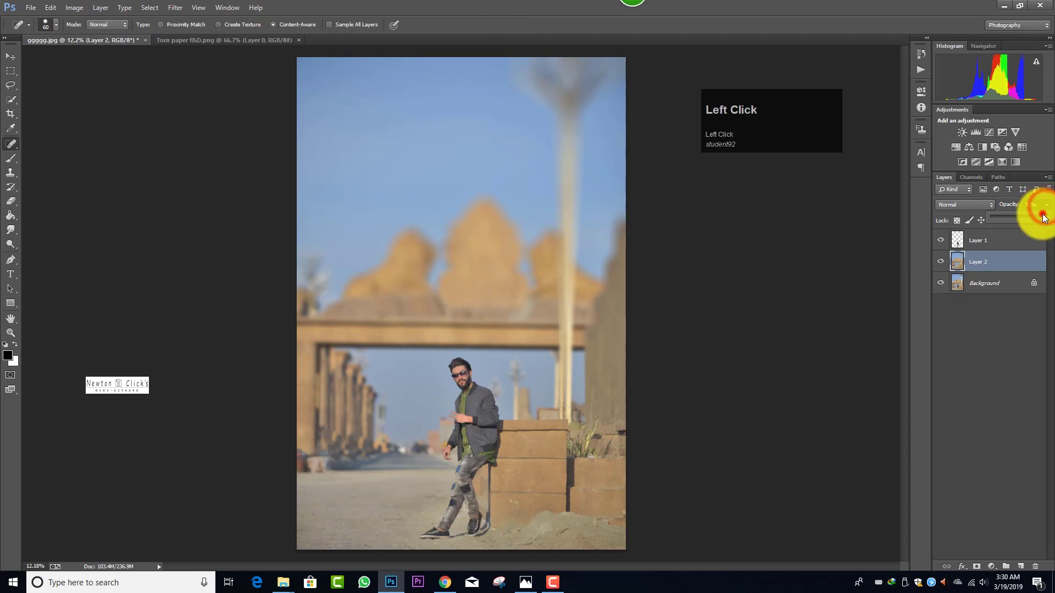
drag(1007, 215, 1003, 215)
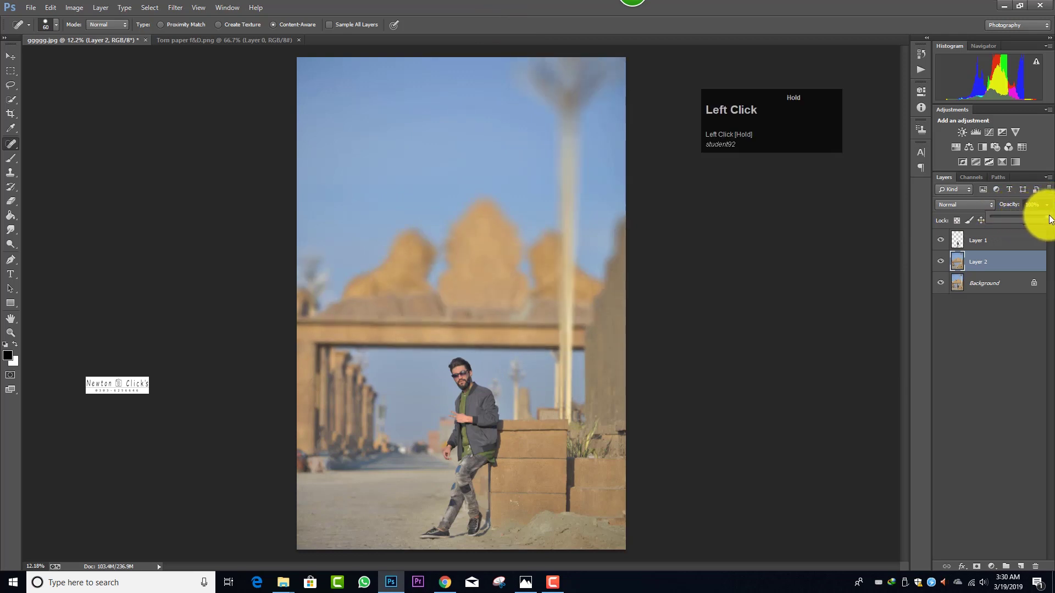
drag(999, 216, 997, 215)
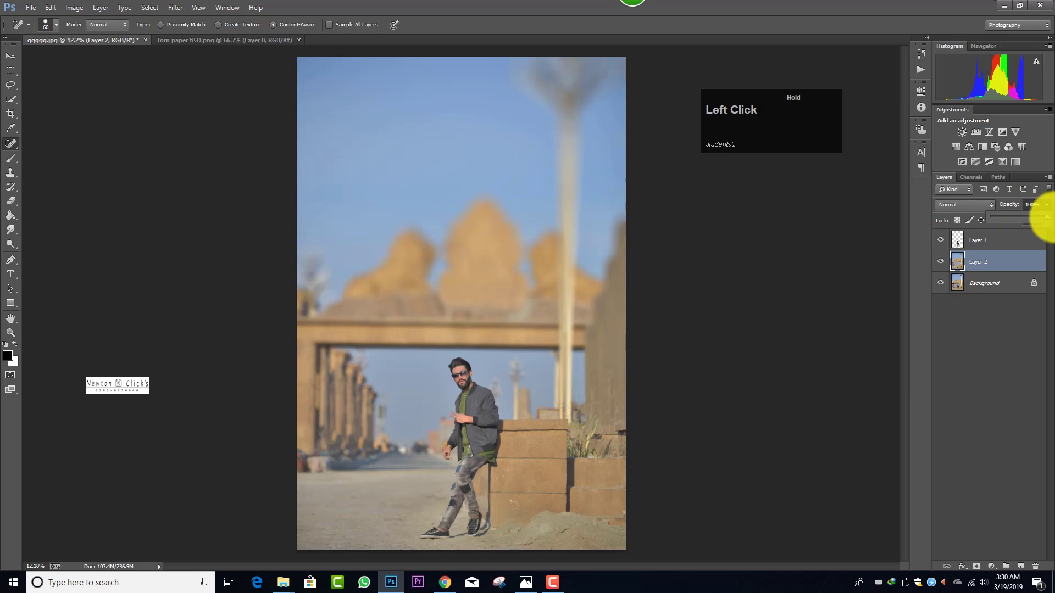
click(681, 293)
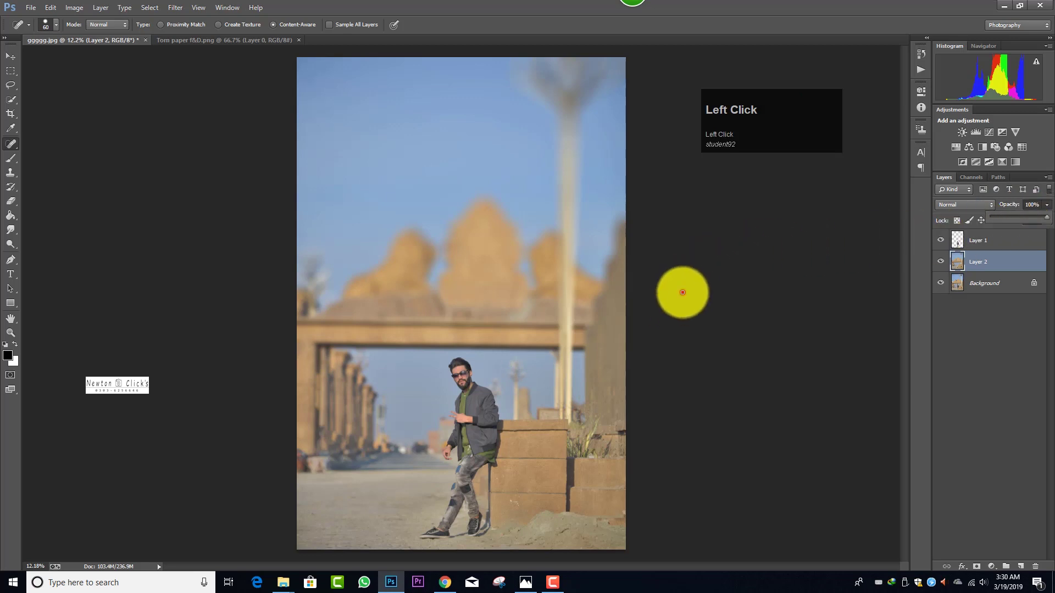
- Open Layer 1 in Liquify and push the man's hair outward at the crown and sides with Forward Warp, starting at brush size 250
click(988, 243)
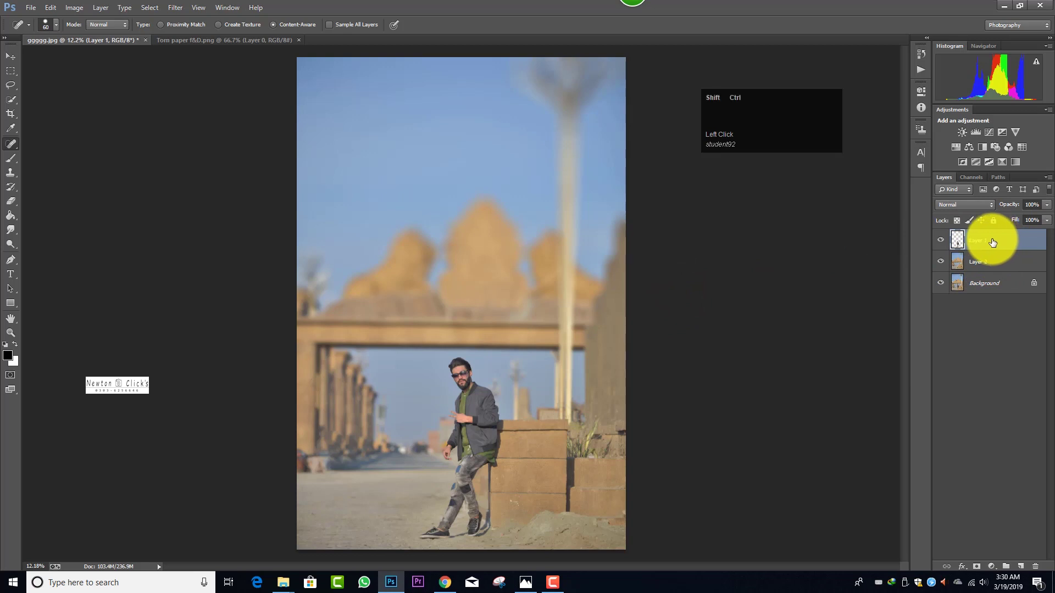
key(ctrl+shift+x)
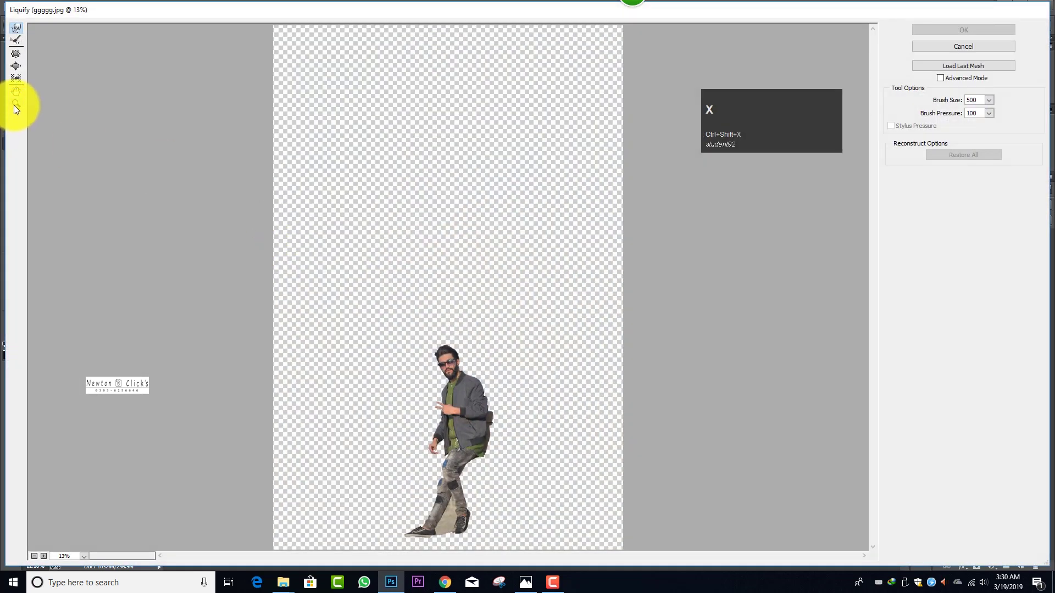
click(16, 104)
mouse_move(410, 327)
mouse_down()
mouse_move(464, 380)
mouse_move(447, 370)
mouse_up()
scroll(339, 259, up, 2)
click(17, 27)
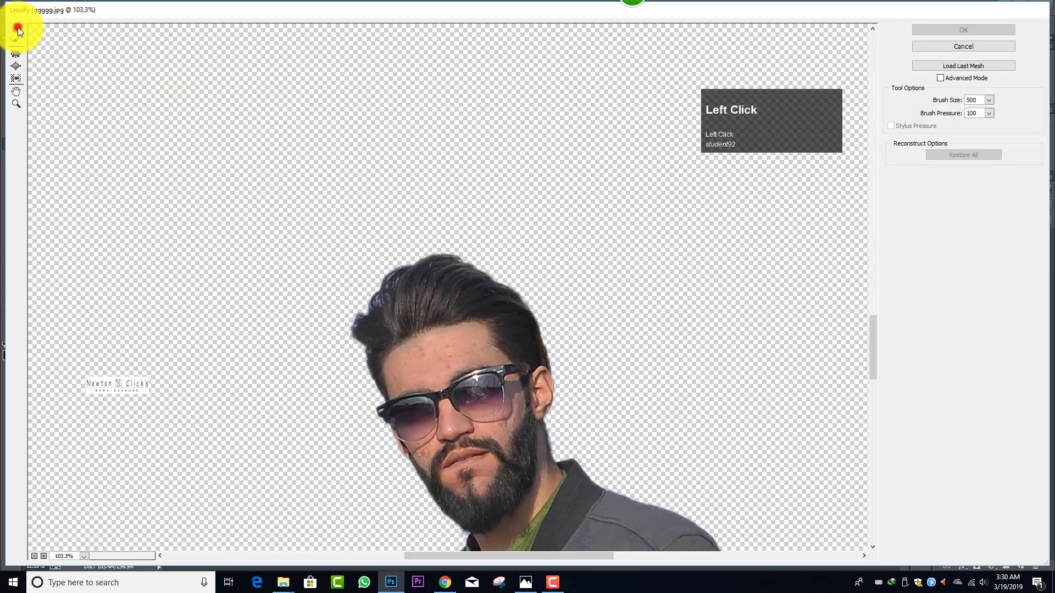
key(bracketleft)
key(bracketleft)
key(bracketleft)
key(bracketleft)
key(bracketleft)
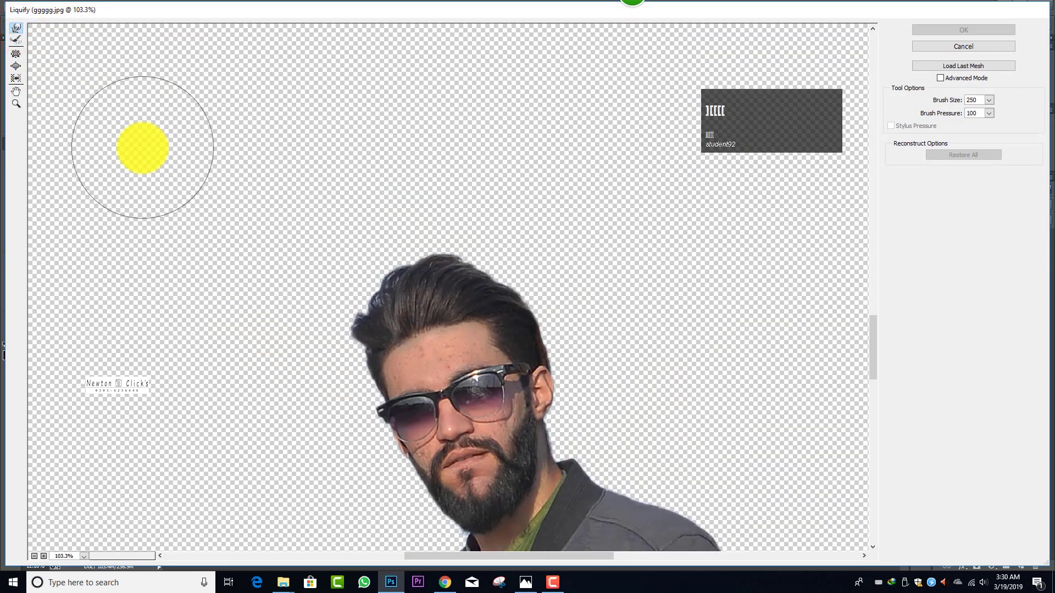
mouse_move(501, 248)
mouse_down()
mouse_move(501, 259)
mouse_move(463, 237)
mouse_up()
drag(388, 270, 372, 263)
key(bracketright)
drag(570, 233, 565, 243)
- Refine the top and side contour of the hair with the warp brush reduced to about size 100
key(bracketleft)
key(bracketleft)
key(bracketleft)
key(bracketleft)
key(bracketleft)
key(bracketleft)
drag(429, 221, 427, 215)
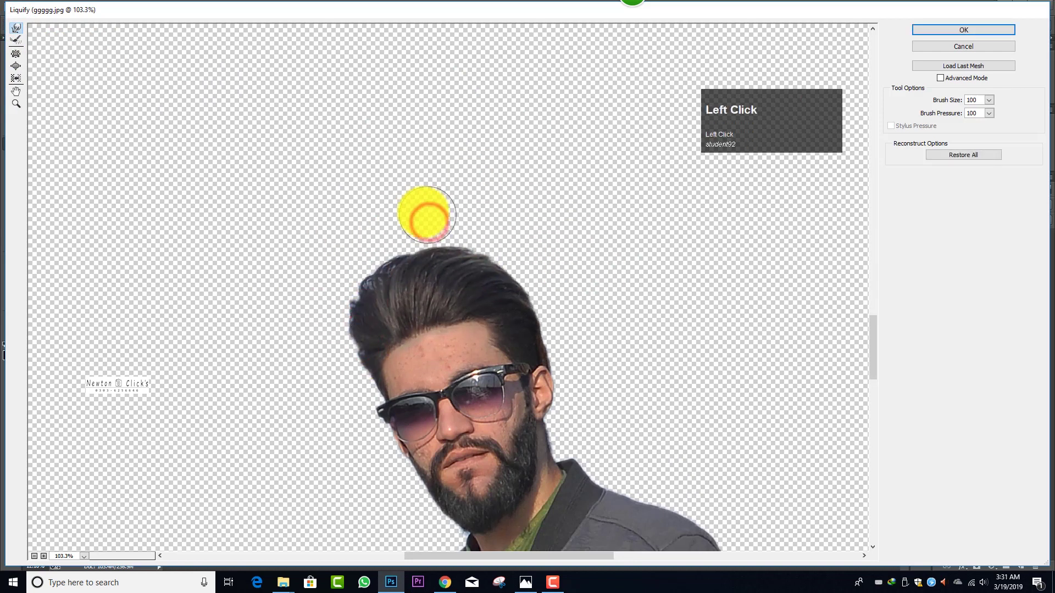
drag(356, 379, 363, 381)
key(bracketright)
drag(382, 233, 400, 231)
- Touch up the lower beard edge with a smaller warp brush and apply the Liquify changes
key(bracketleft)
key(bracketleft)
key(bracketleft)
key(bracketleft)
key(bracketleft)
key(bracketleft)
key(bracketleft)
click(515, 526)
key(bracketright)
key(bracketright)
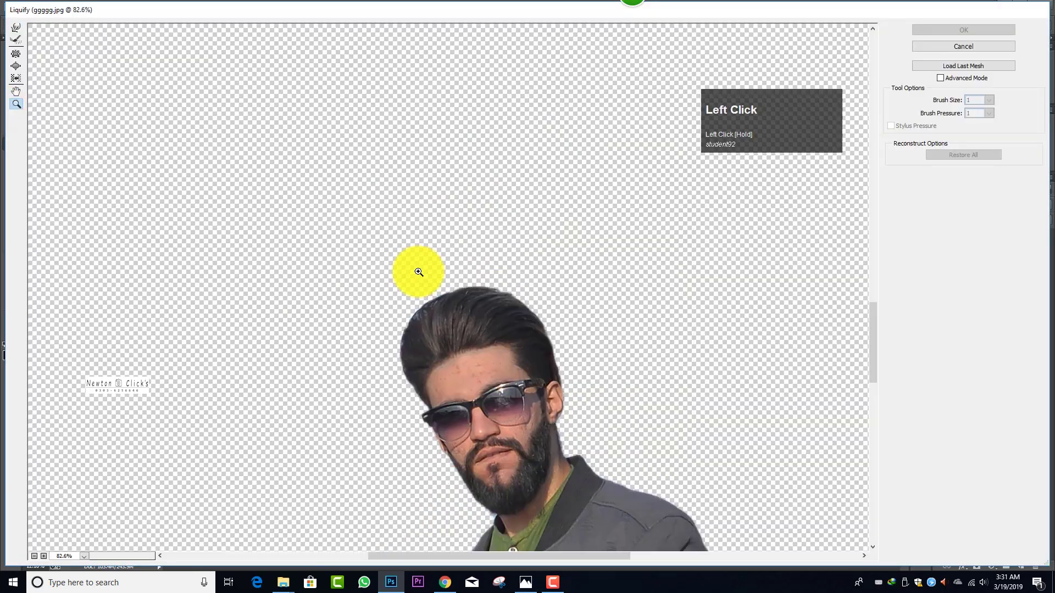
click(372, 317)
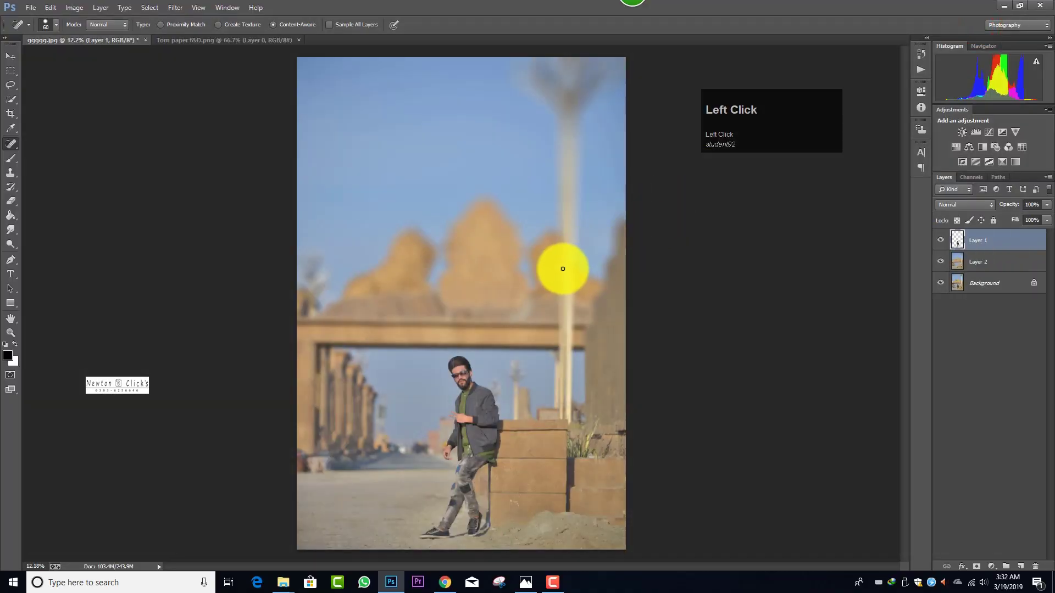
- Liquify Layer 1 again, nudging the side of the hair at brush size 400 and its top at size 600, and apply
key(shift+ctrl+x)
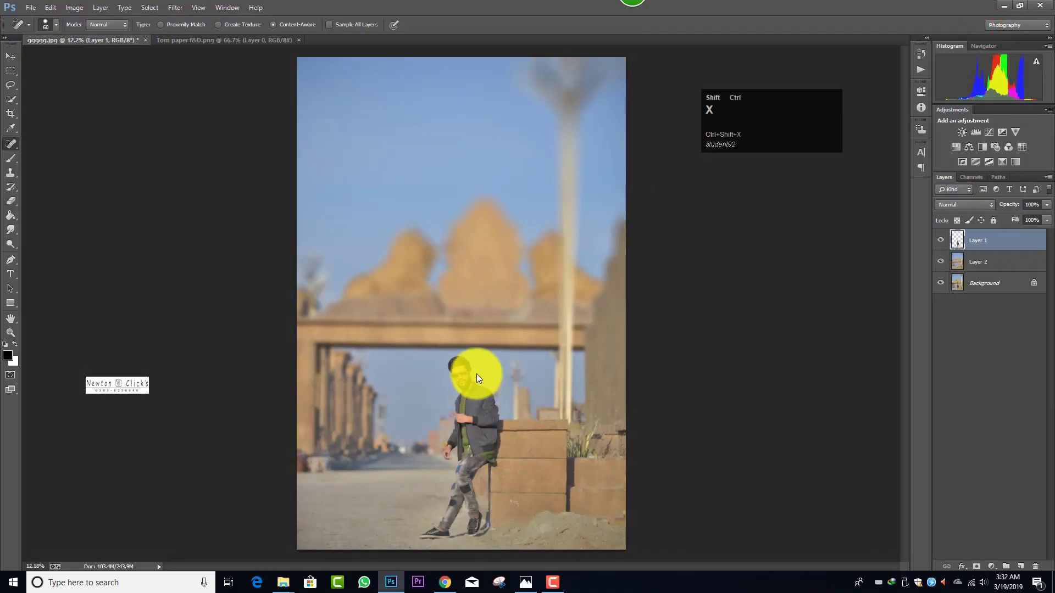
key(bracketright)
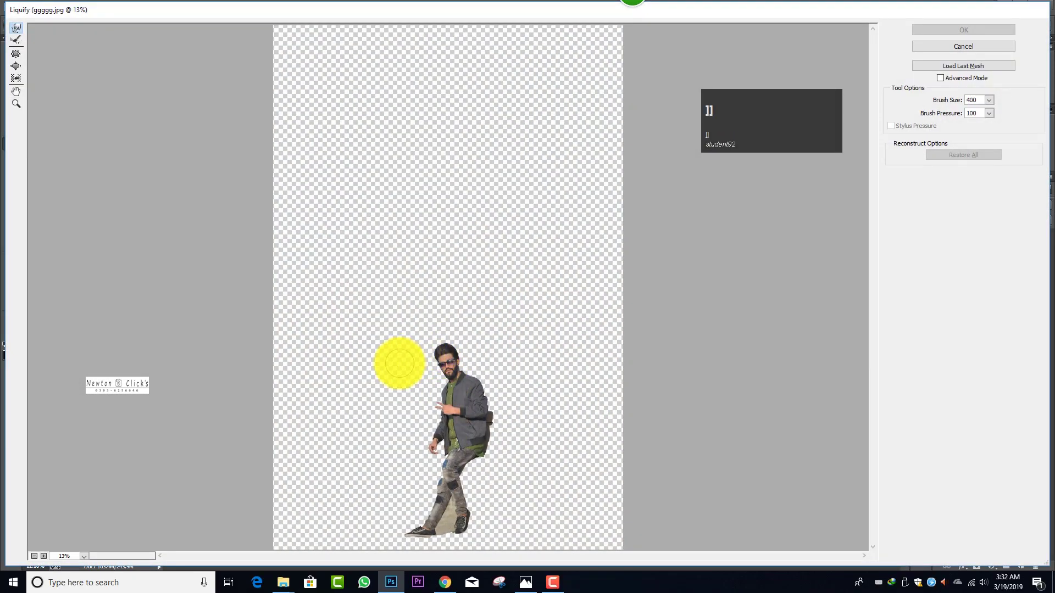
click(405, 356)
key(bracketleft)
key(bracketleft)
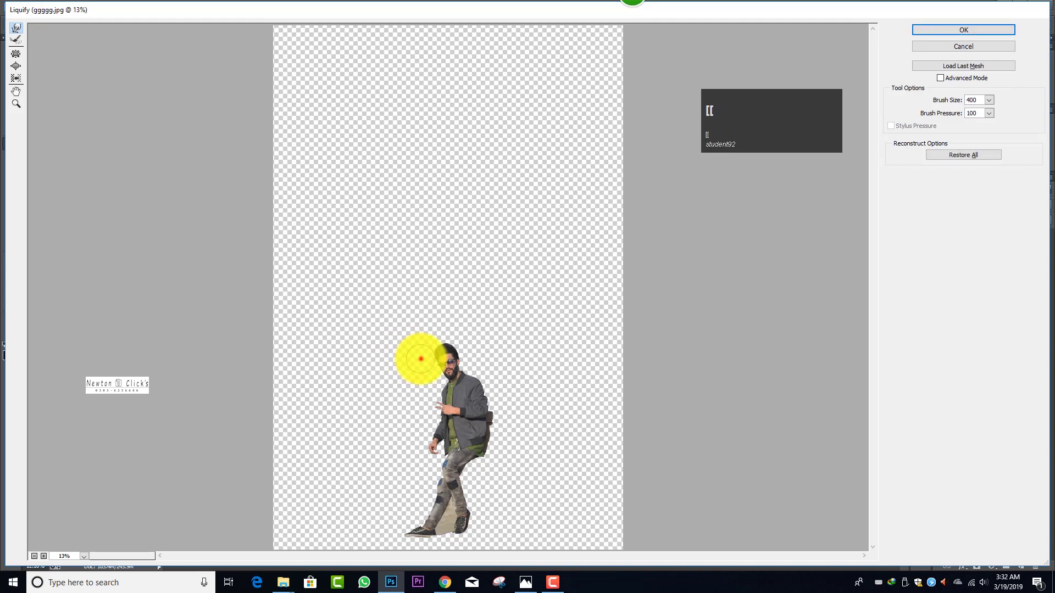
drag(420, 358, 427, 359)
mouse_move(423, 359)
mouse_down()
mouse_move(422, 348)
mouse_move(452, 337)
mouse_up()
key(bracketright)
key(bracketright)
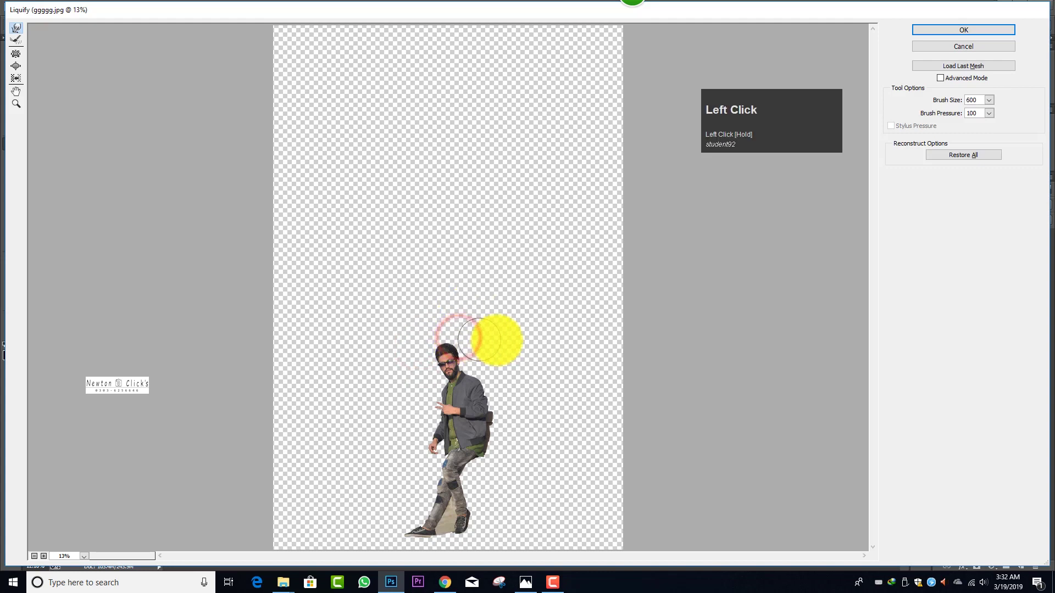
click(968, 29)
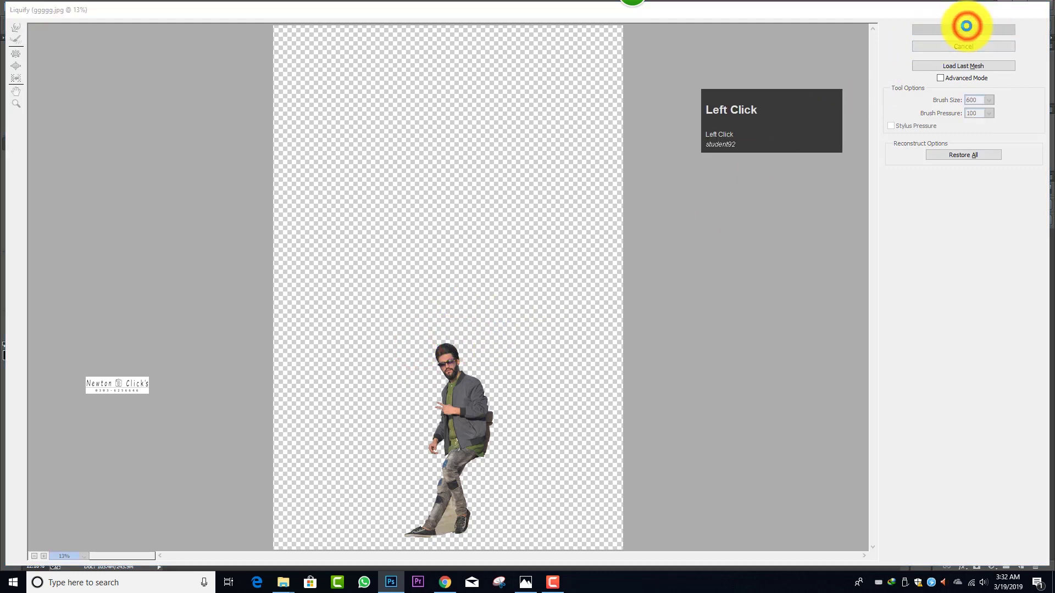
- Examine the reshaped hair up close and against the whole picture
ctrl+alt+scroll(466, 374, up, 1)
ctrl+alt+scroll(469, 369, up, 1)
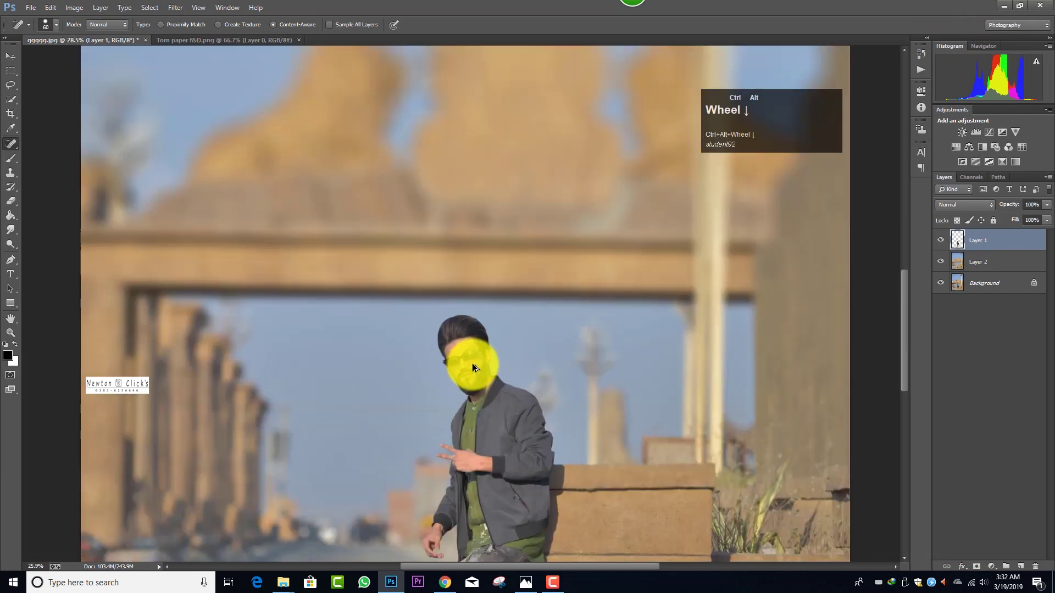
ctrl+alt+scroll(478, 369, down, 2)
ctrl+alt+scroll(473, 380, up, 2)
ctrl+alt+scroll(463, 374, up, 2)
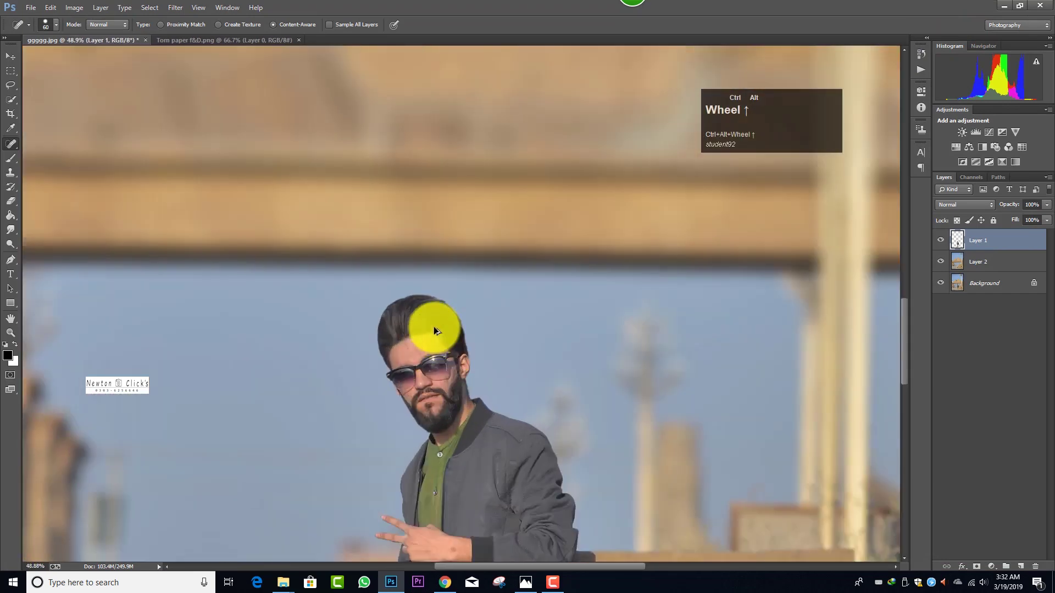
ctrl+alt+scroll(434, 327, down, 3)
ctrl+alt+scroll(455, 366, down, 1)
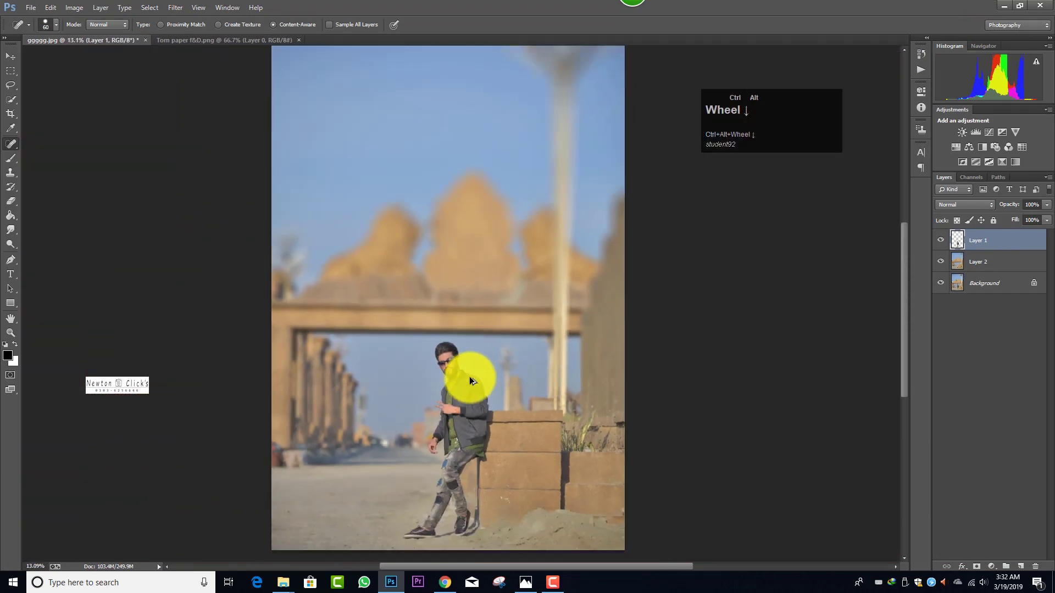
- Smooth the man's forehead on Layer 1 with the Mixer Brush at about size 50
ctrl+alt+scroll(469, 377, up, 9)
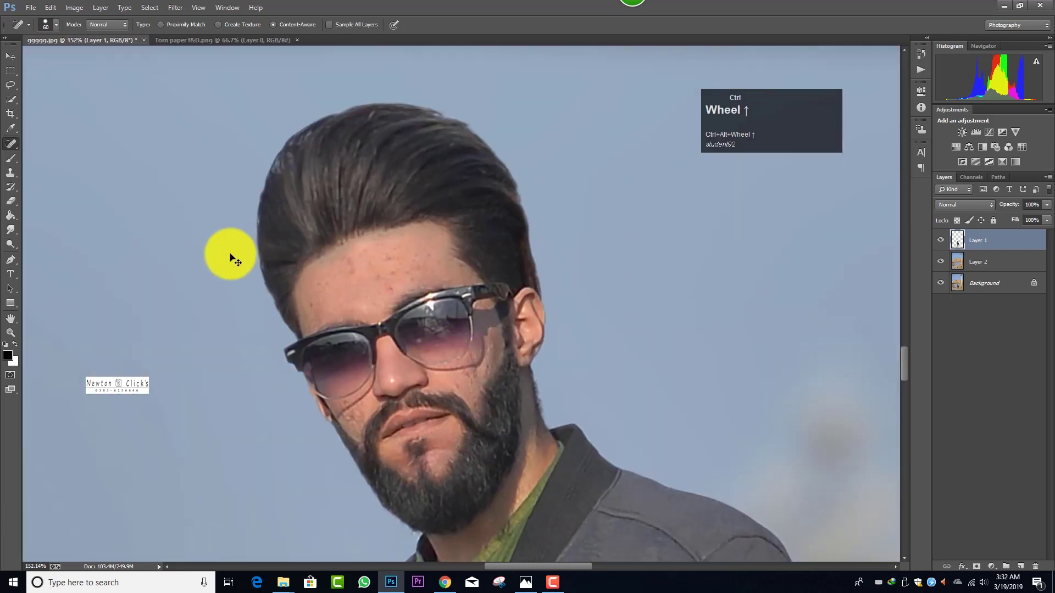
right_click(10, 158)
click(61, 187)
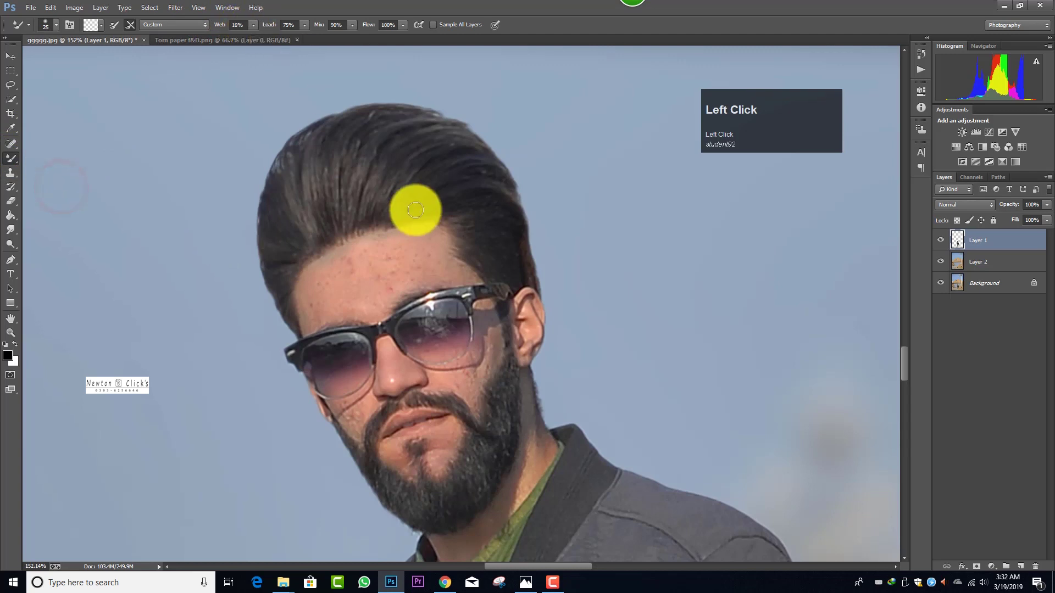
key(bracketright)
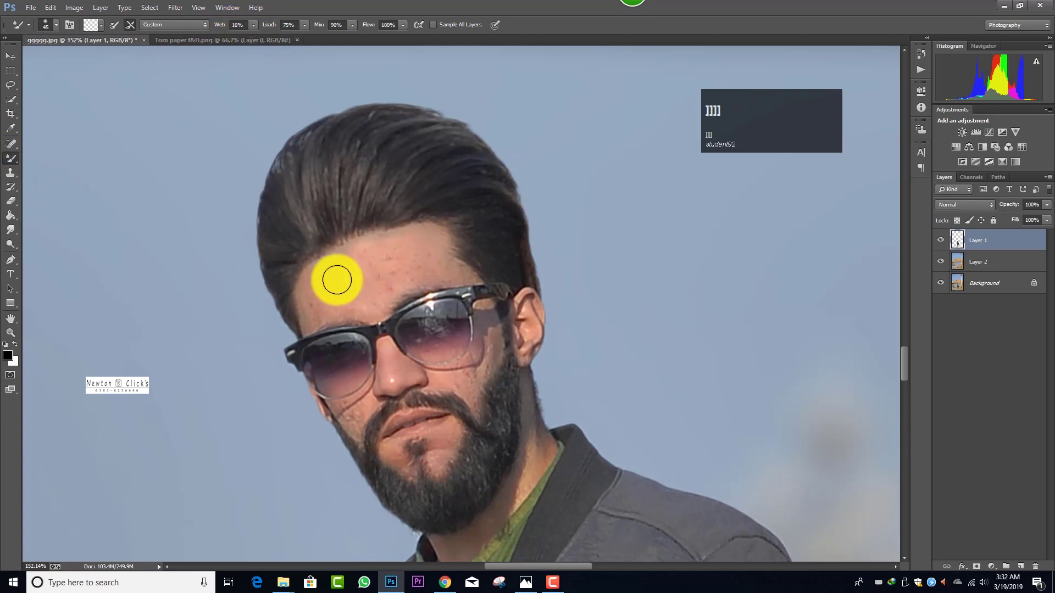
alt+scroll(338, 282, up, 1)
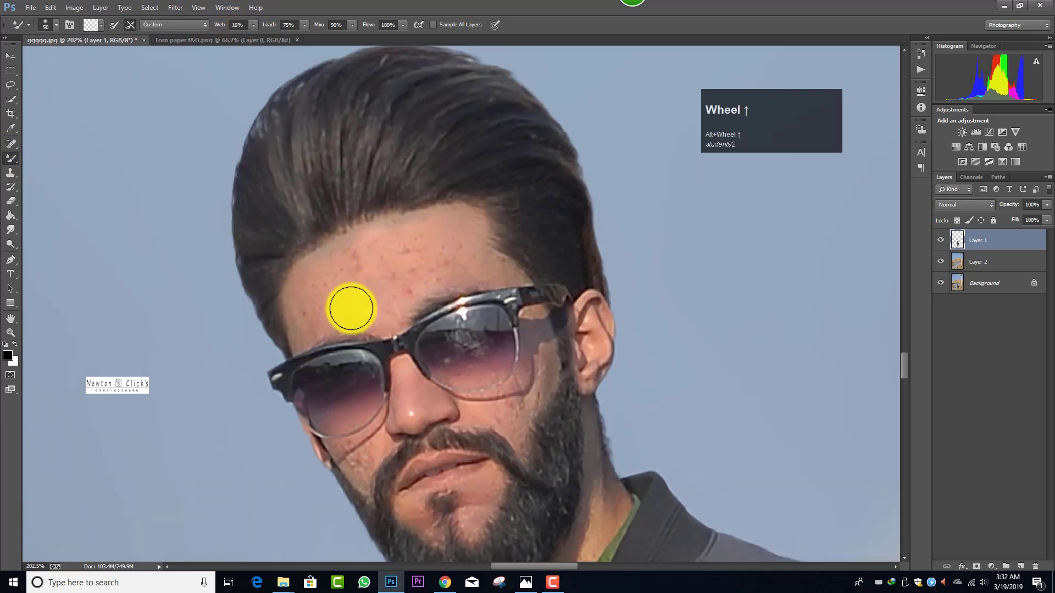
key(bracketleft)
key(bracketright)
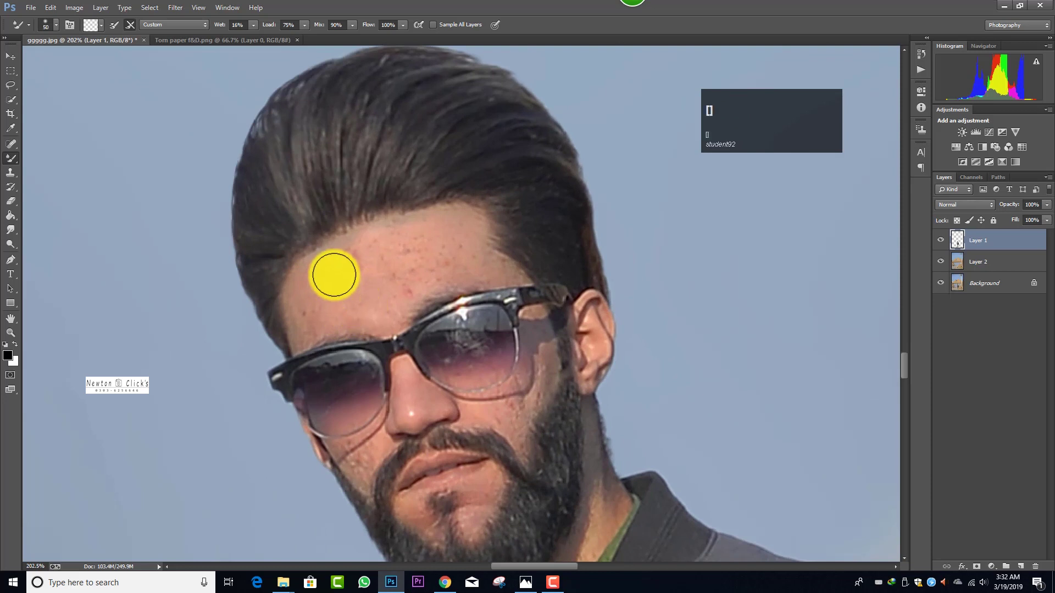
mouse_move(334, 279)
mouse_down()
mouse_move(370, 247)
mouse_move(445, 238)
mouse_move(454, 247)
mouse_move(443, 261)
mouse_move(406, 243)
mouse_move(325, 269)
mouse_move(325, 302)
mouse_move(405, 269)
mouse_move(459, 261)
mouse_move(457, 245)
mouse_move(370, 242)
mouse_move(308, 305)
mouse_move(415, 286)
mouse_move(471, 253)
mouse_move(356, 302)
mouse_move(313, 312)
mouse_move(311, 301)
mouse_up()
key([)
key(])
drag(311, 273, 307, 330)
- Smooth the nose, the cheek below the sunglasses and the forehead edge with the Mixer Brush at about size 25
scroll(565, 383, up, 3)
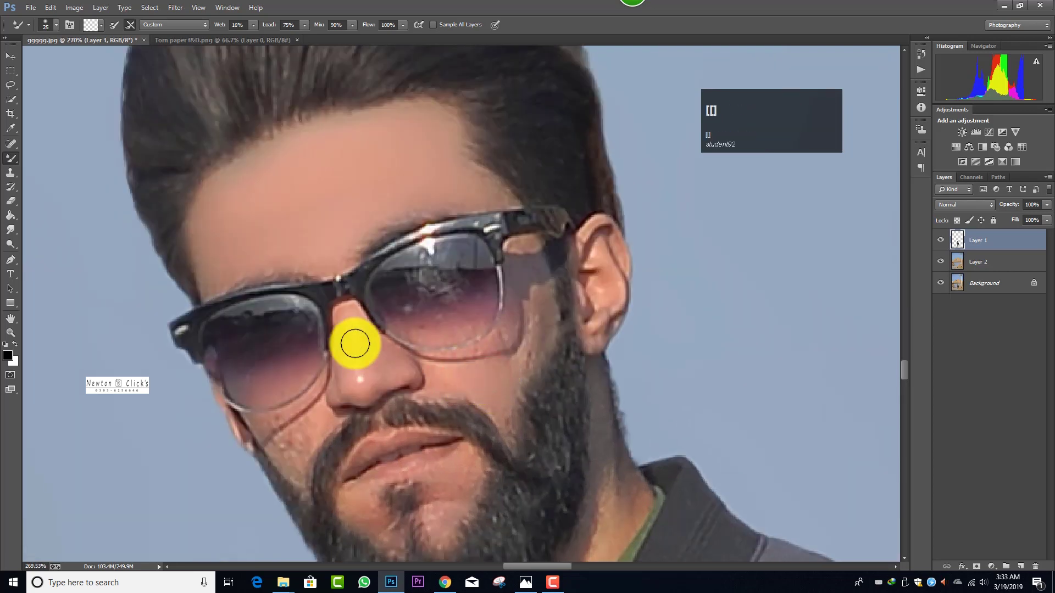
key([)
scroll(336, 387, down, 1)
key([)
mouse_move(321, 400)
mouse_down()
mouse_move(298, 390)
mouse_move(317, 381)
mouse_up()
drag(460, 160, 350, 215)
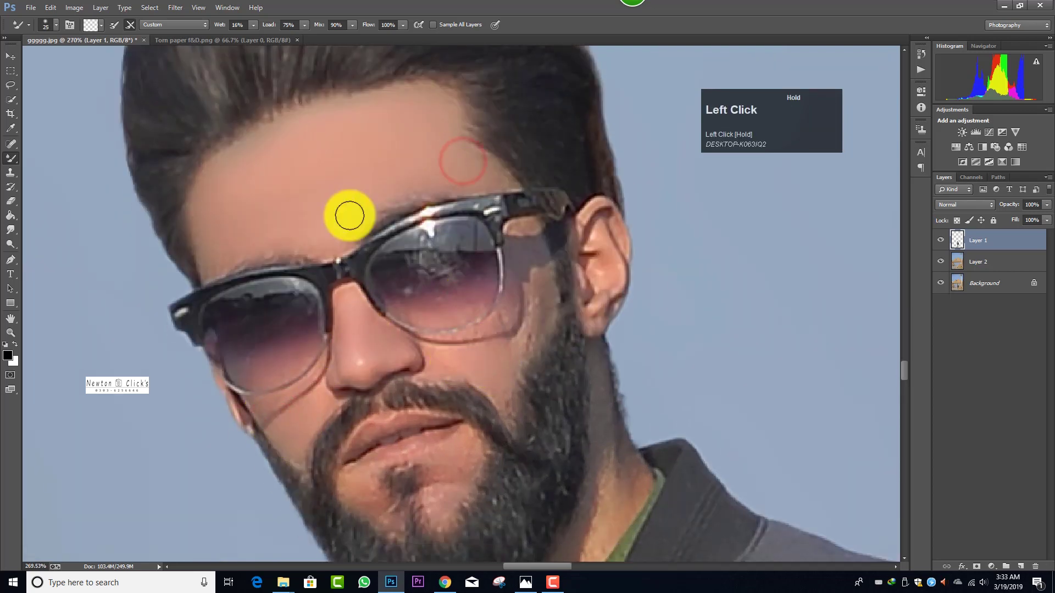
drag(388, 338, 409, 360)
- Blend the skin of the other cheek between the sunglasses, the ear and the beard with the Mixer Brush
key(])
key(])
drag(518, 353, 523, 342)
mouse_move(536, 254)
mouse_down()
mouse_move(518, 227)
mouse_move(540, 296)
mouse_move(445, 354)
mouse_up()
drag(535, 329, 556, 317)
scroll(553, 250, down, 1)
right_click(10, 159)
click(44, 188)
drag(510, 262, 504, 285)
scroll(504, 311, down, 2)
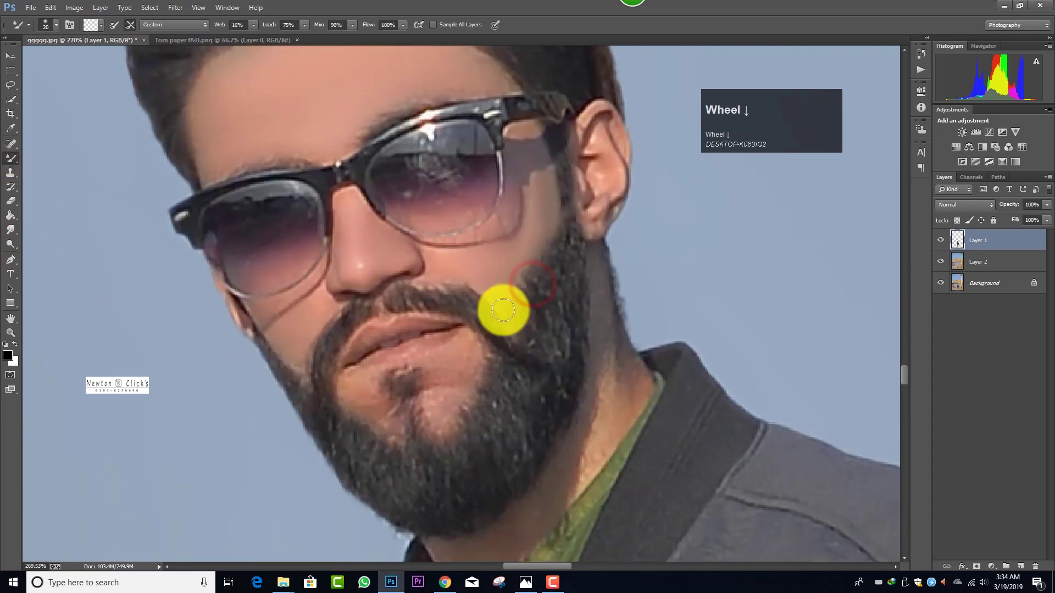
- Smooth the skin around the mouth and chin and along the neck with the Mixer Brush
drag(456, 339, 450, 364)
drag(356, 351, 403, 394)
scroll(379, 297, down, 1)
drag(353, 157, 345, 200)
scroll(560, 324, down, 2)
drag(631, 290, 610, 324)
scroll(572, 357, down, 1)
- Smooth the skin of the man's hands with the Mixer Brush enlarged to about size 40
key(])
key(])
key(])
key(])
key(])
key(])
click(541, 384)
key(ctrl+minus)
key(ctrl+minus)
key(ctrl+minus)
scroll(447, 285, down, 4)
key(])
key([)
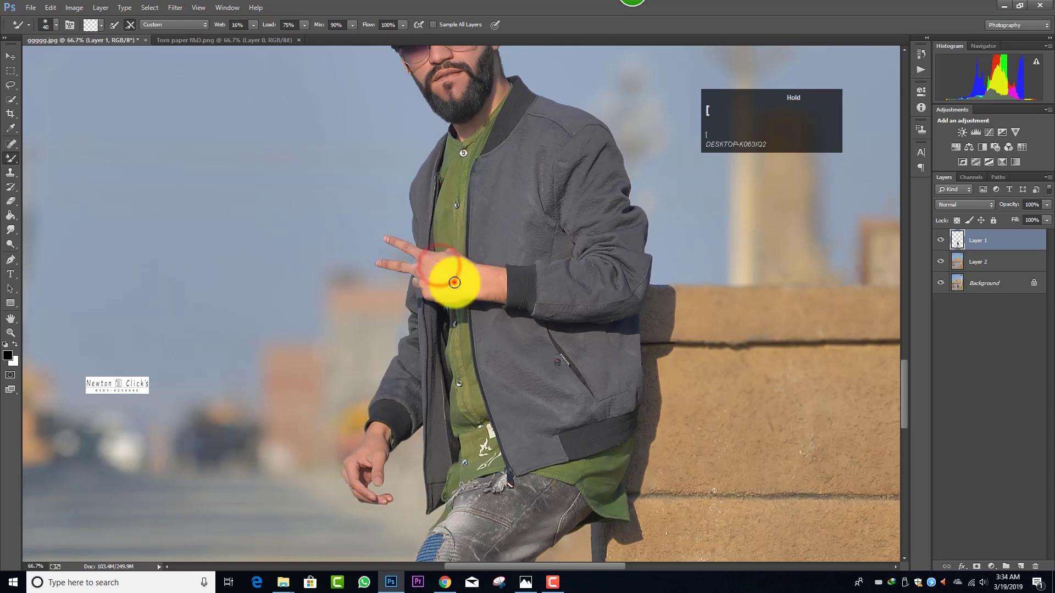
scroll(434, 330, down, 3)
scroll(413, 367, down, 4)
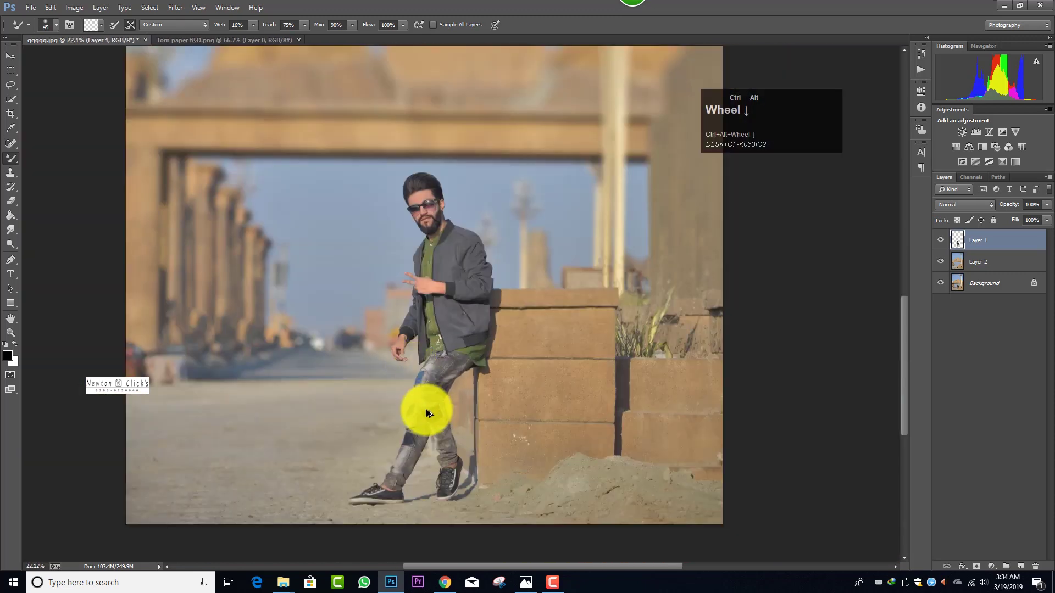
- Open Layer 1 in the Camera Raw filter and raise the Oranges luminance to +26
scroll(429, 413, down, 1)
scroll(426, 420, down, 1)
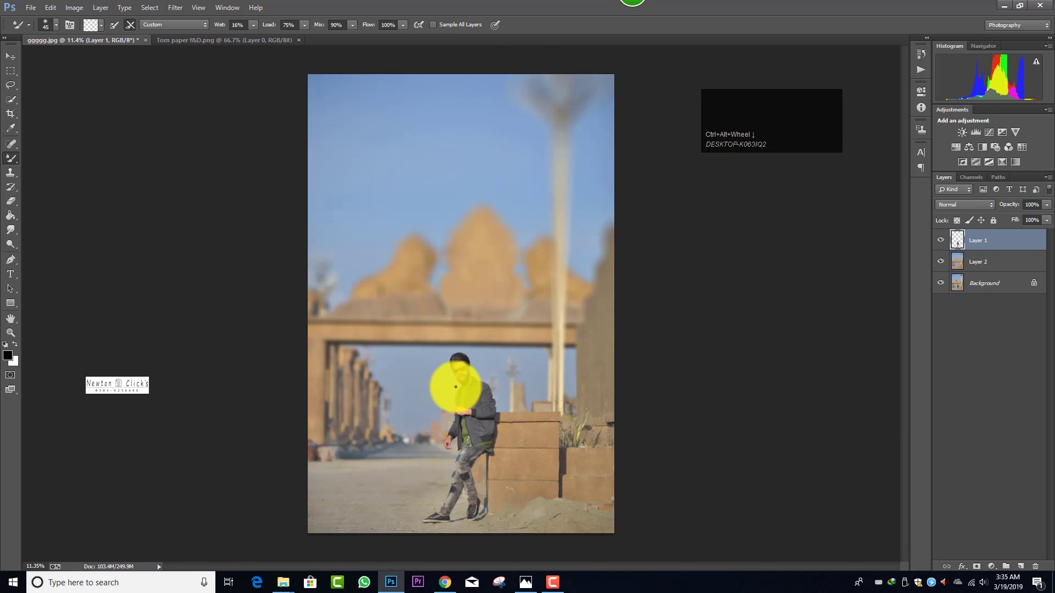
scroll(455, 386, up, 4)
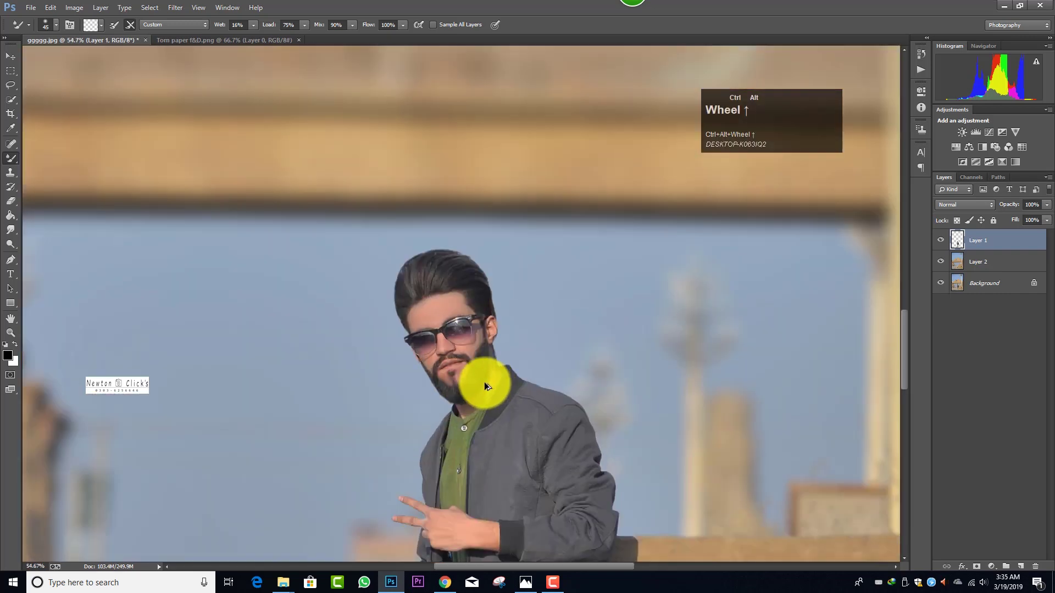
scroll(473, 381, down, 4)
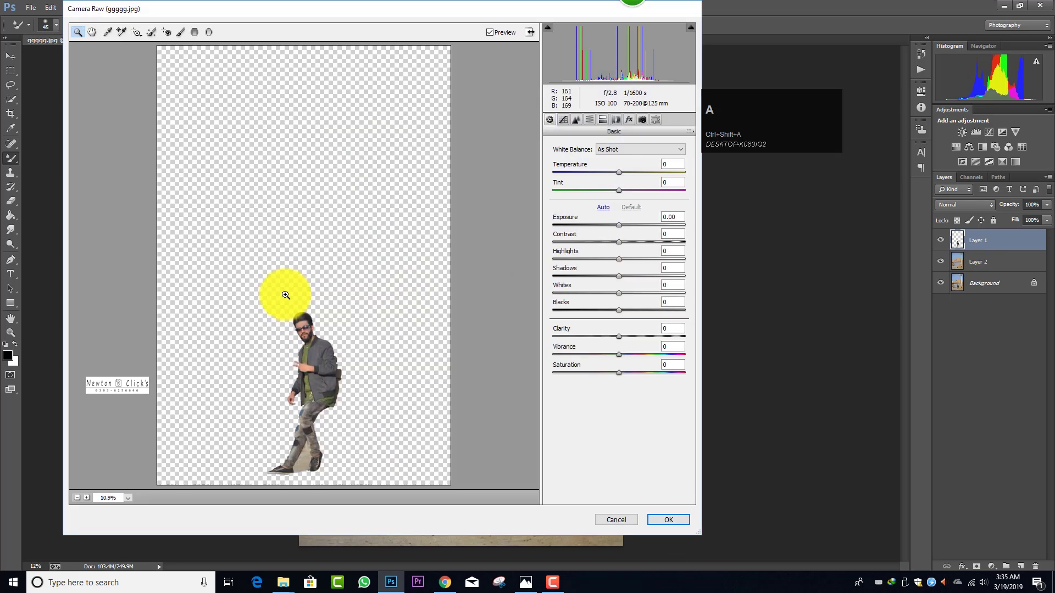
drag(268, 291, 328, 417)
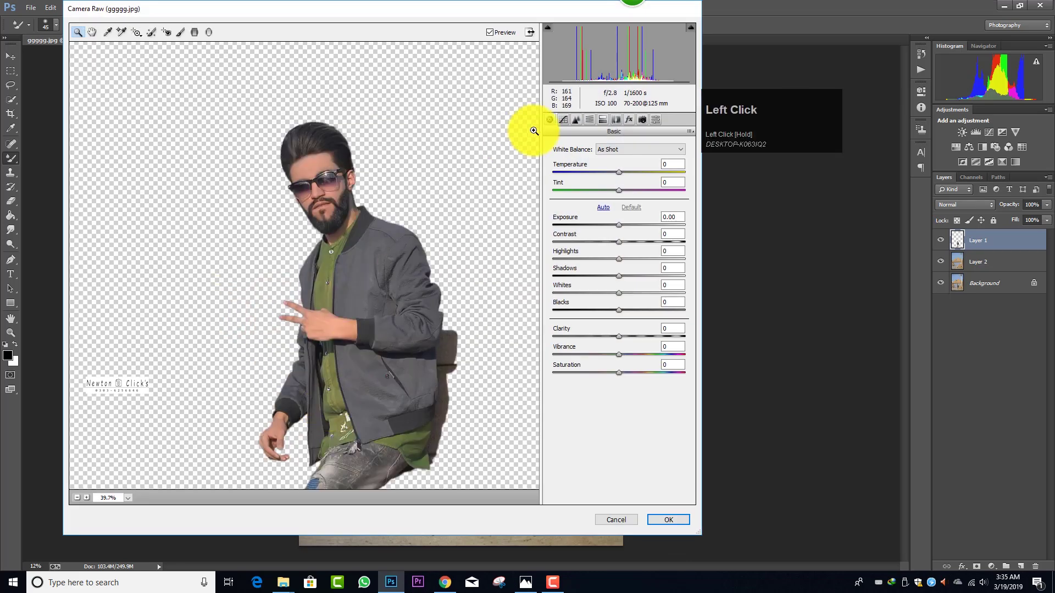
click(589, 119)
click(617, 162)
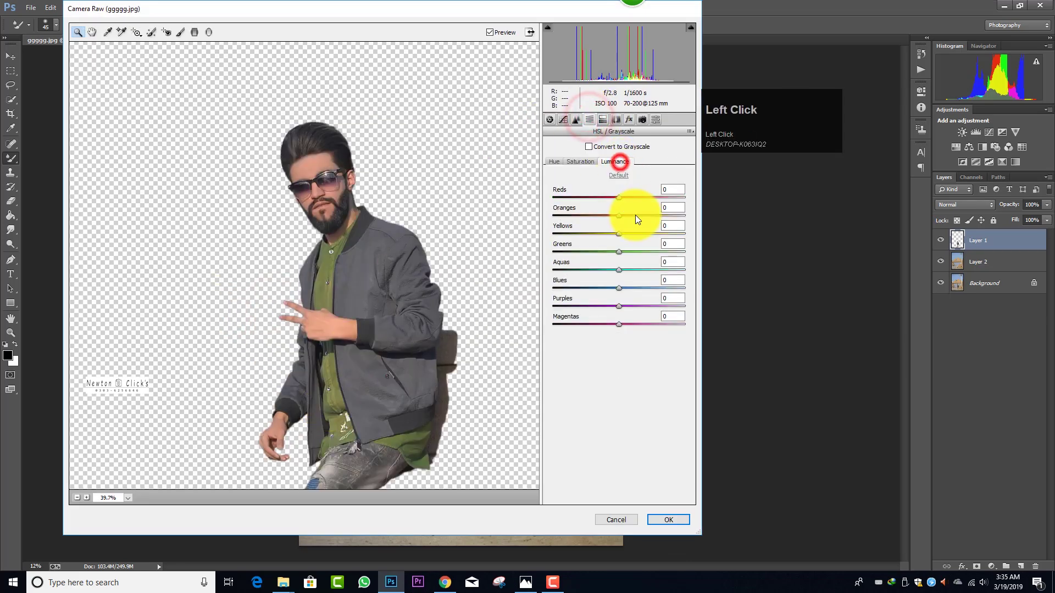
click(636, 216)
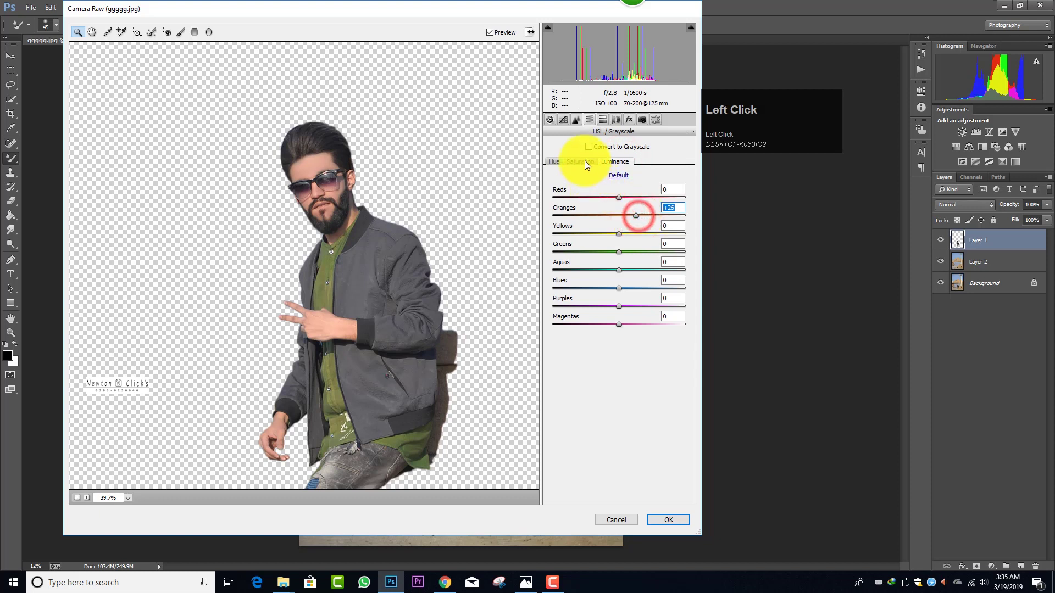
- Lower the Oranges saturation slightly, raise the Oranges luminance to +33 and apply the Camera Raw filter
click(581, 162)
click(615, 215)
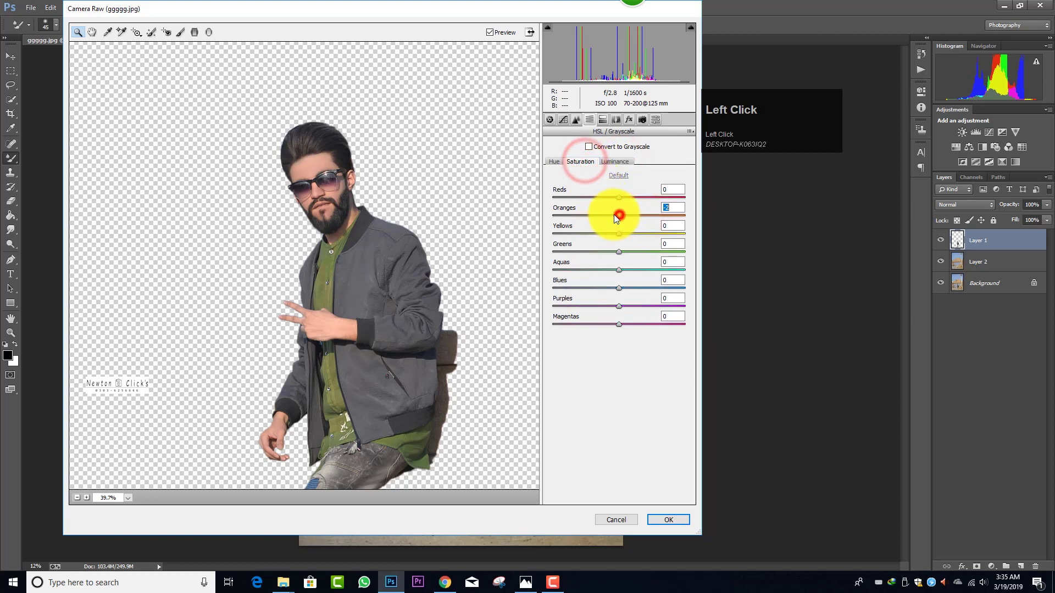
click(617, 162)
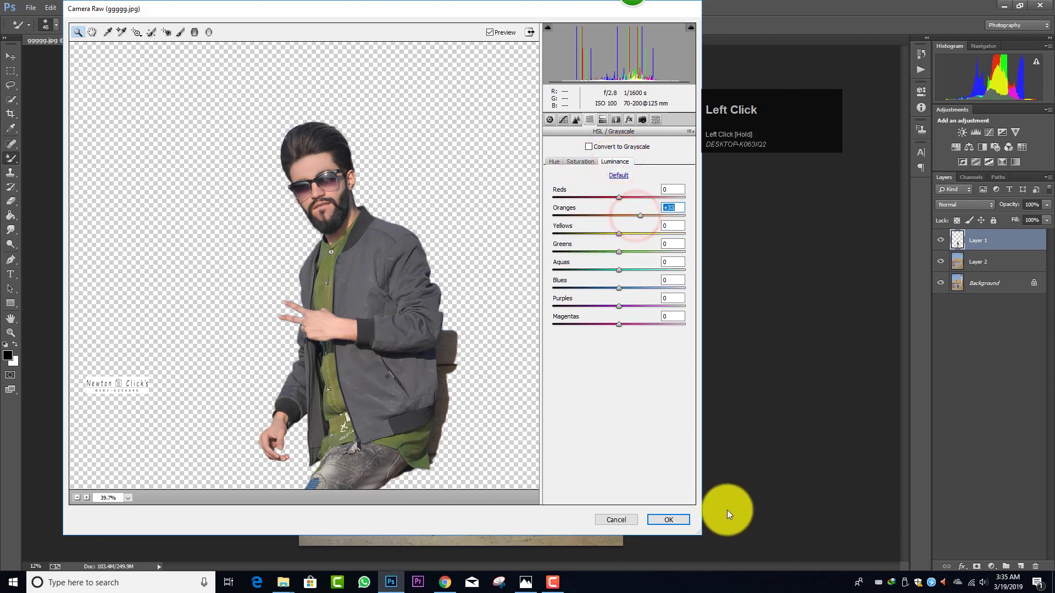
click(686, 520)
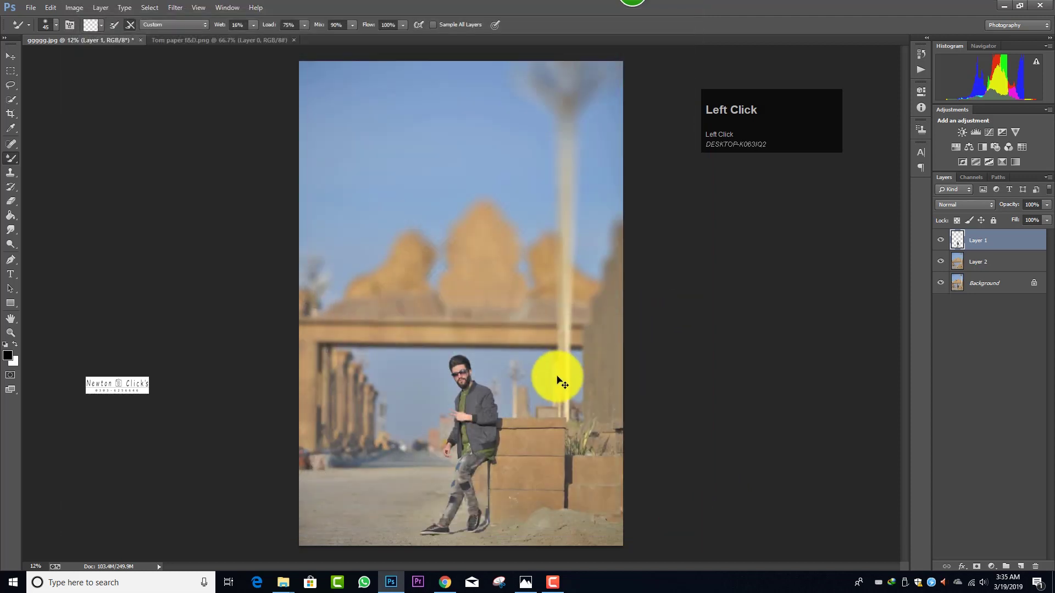
- Reopen Layer 1 in the Camera Raw filter and set saturation to Reds +47 and Oranges -14
key(a)
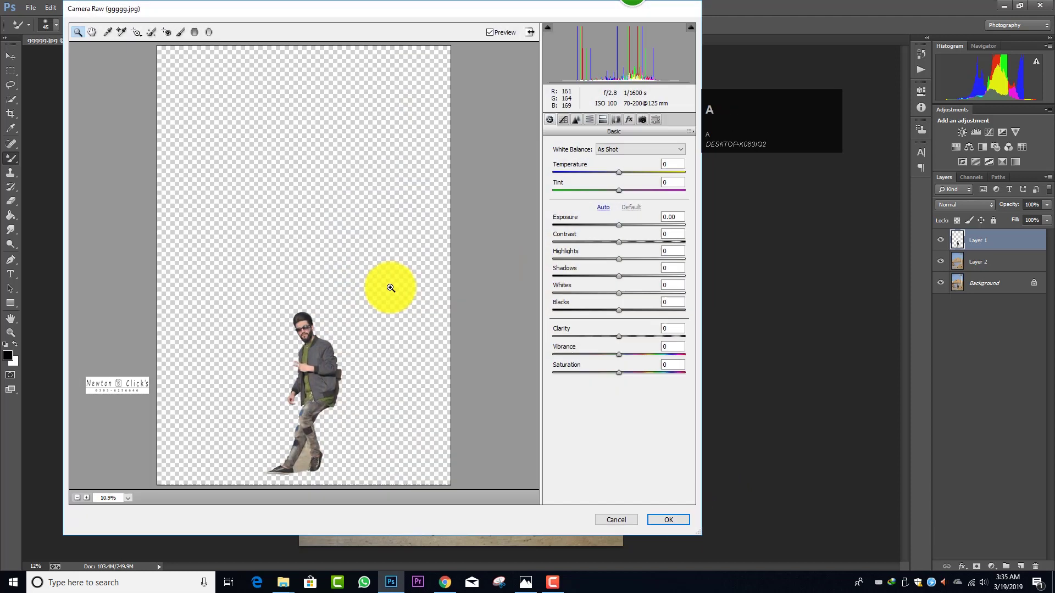
drag(285, 309, 326, 350)
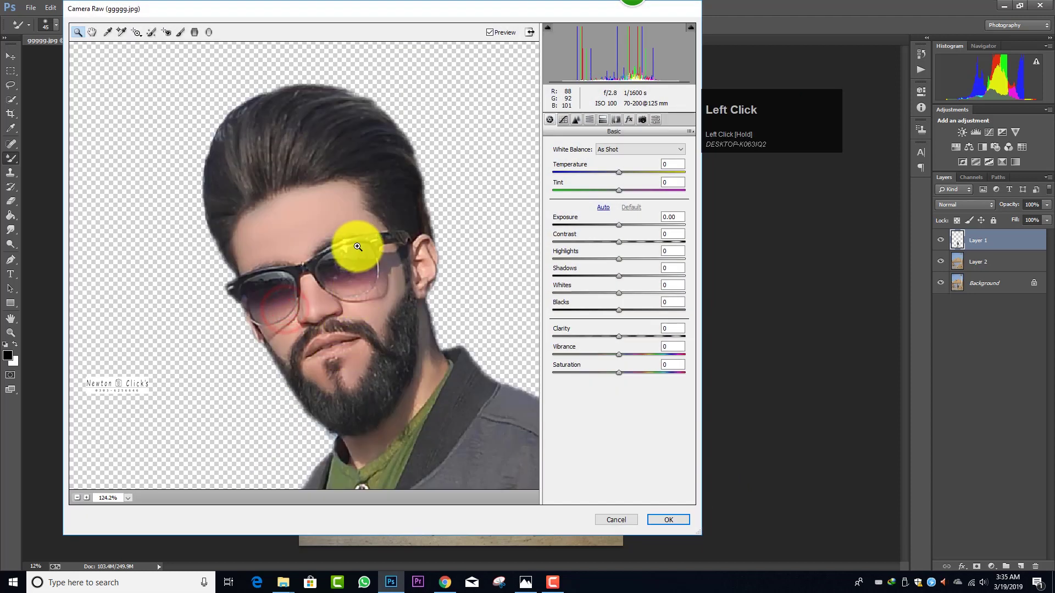
click(589, 121)
mouse_move(660, 196)
mouse_down()
mouse_move(680, 196)
mouse_move(650, 197)
mouse_up()
click(618, 215)
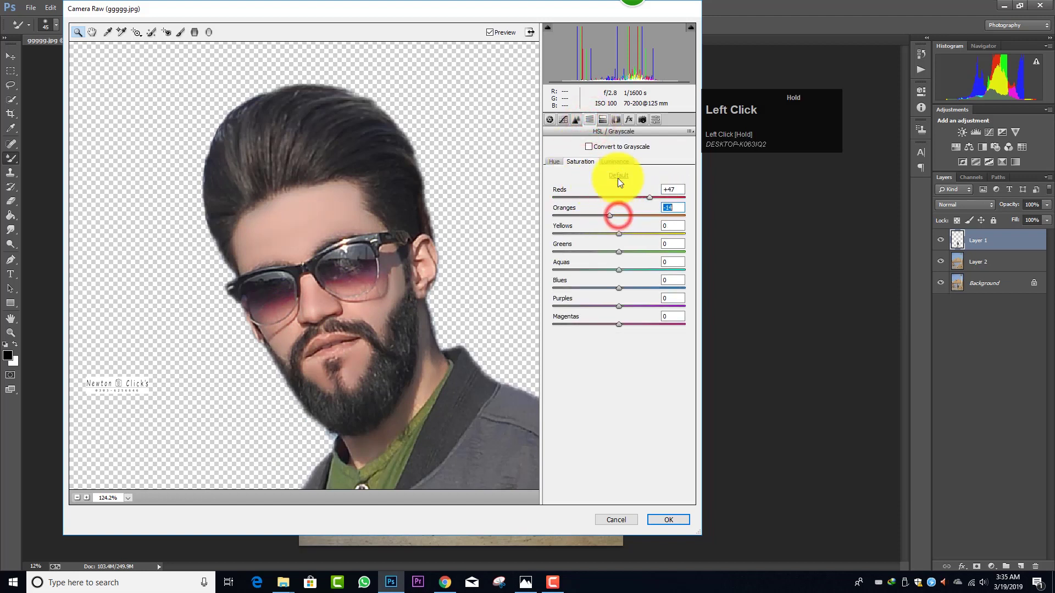
- Set the Oranges luminance to about +15, raise the Reds saturation slightly more and apply the filter
click(616, 161)
click(629, 215)
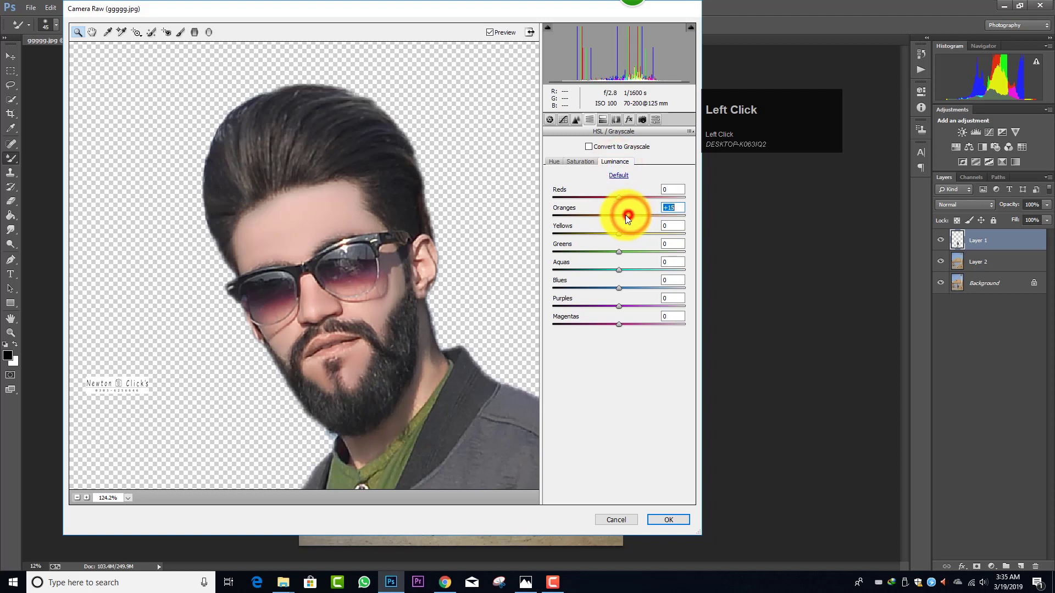
click(582, 162)
click(653, 198)
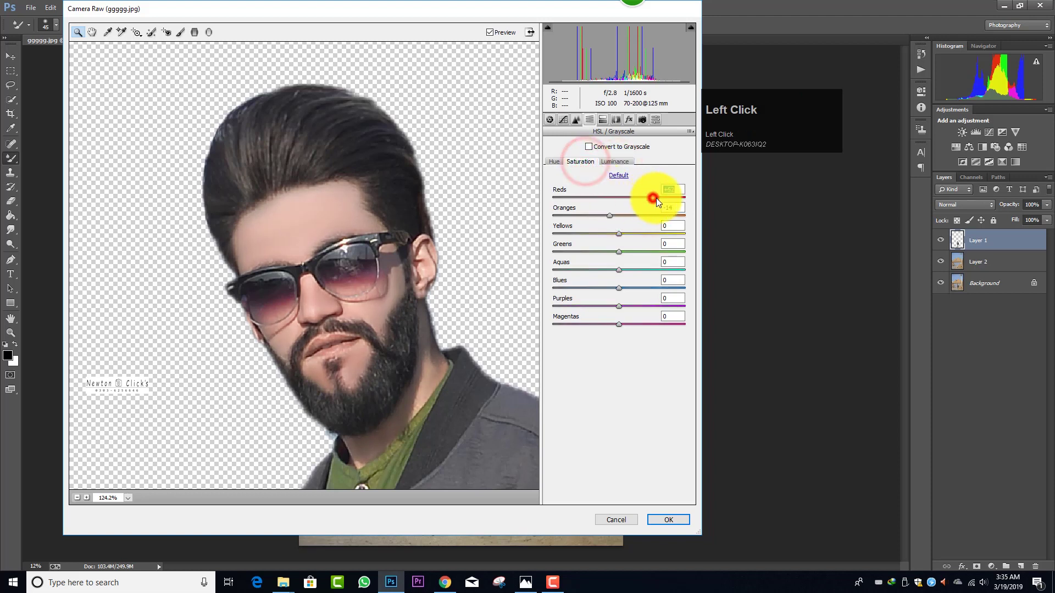
click(669, 520)
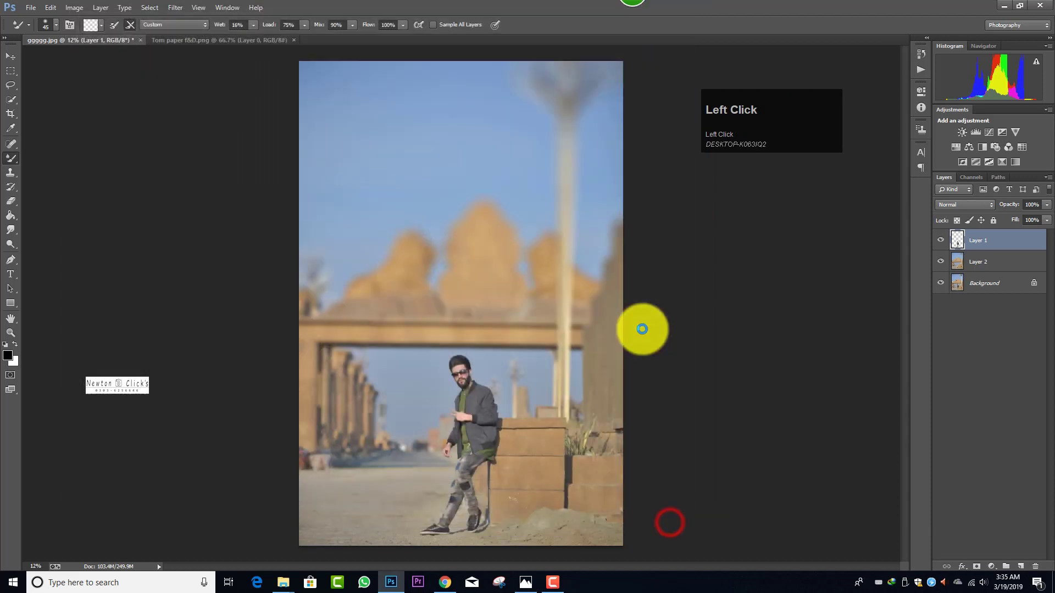
- Brighten the man's lowered hand with the Dodge tool at size 125, Midtones range and 7% exposure
scroll(466, 443, up, 6)
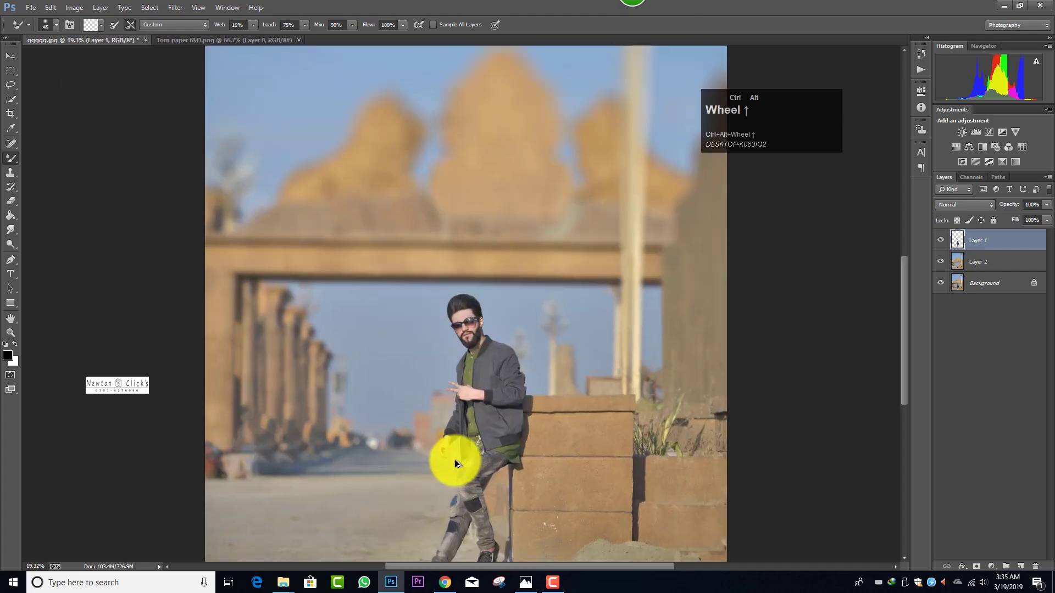
scroll(469, 420, down, 3)
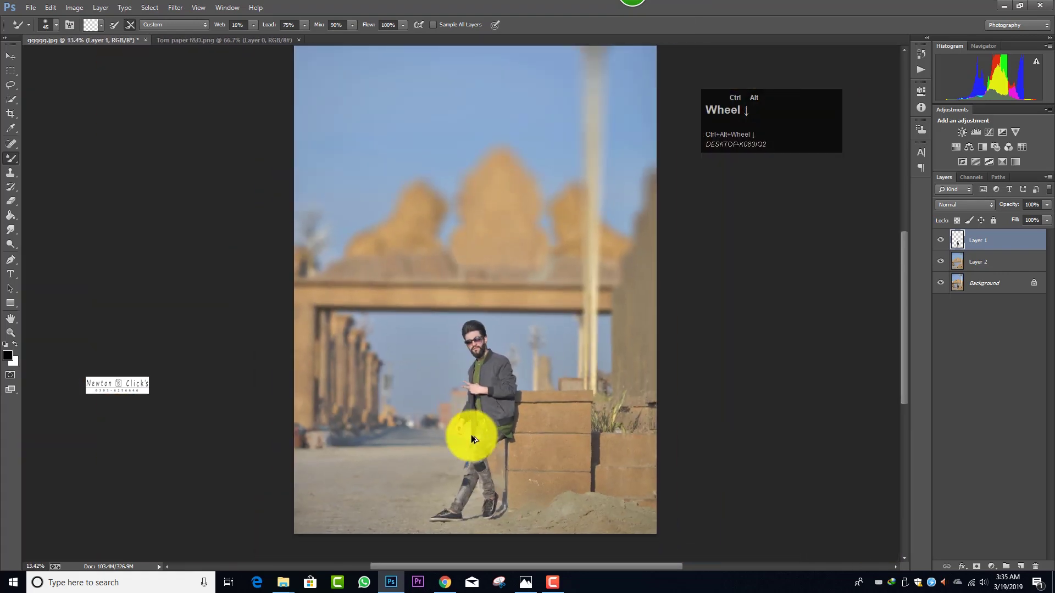
scroll(463, 438, up, 4)
click(11, 245)
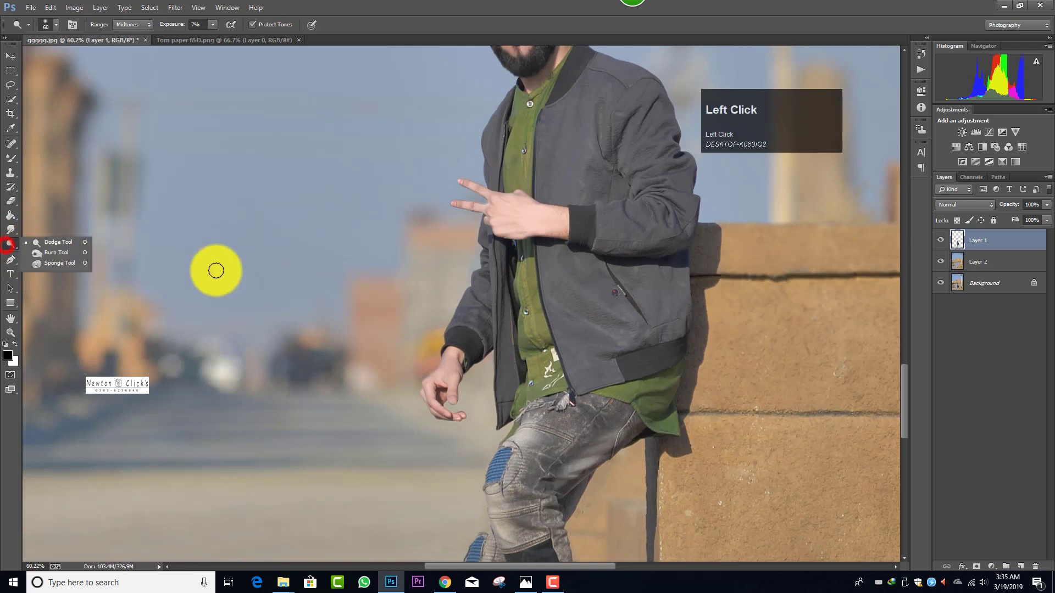
key(bracketright)
key(bracketright)
key(bracketright)
key(bracketright)
key(bracketright)
mouse_move(454, 422)
mouse_down()
mouse_move(462, 415)
mouse_move(445, 412)
mouse_move(455, 405)
mouse_move(454, 421)
mouse_move(445, 419)
mouse_move(448, 394)
mouse_up()
- Merge all visible layers into one and open the merged image in the Camera Raw filter's HSL adjustments
ctrl+alt+scroll(449, 393, down, 5)
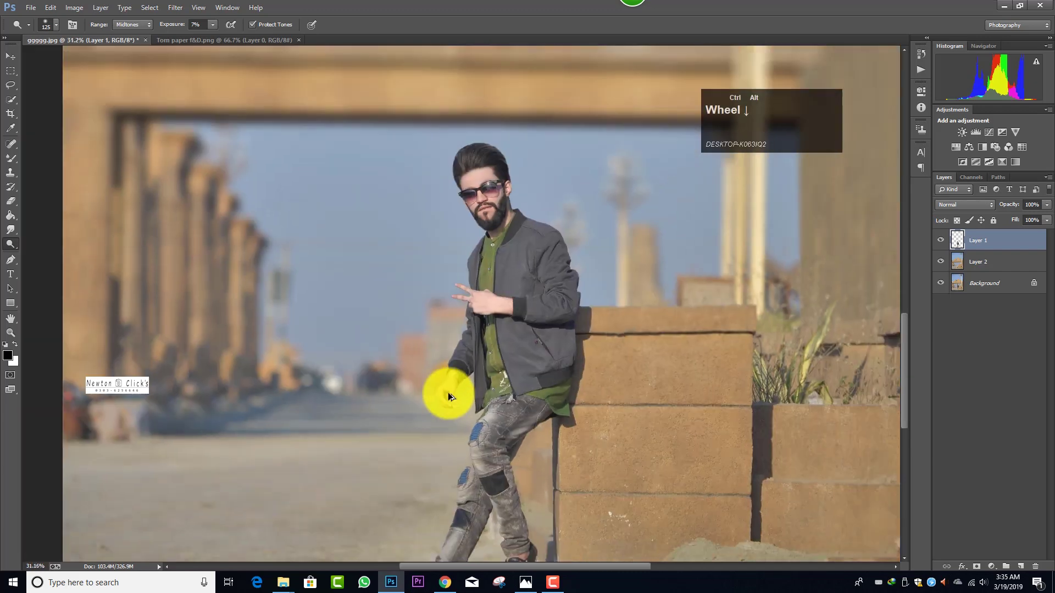
ctrl+alt+scroll(448, 393, down, 1)
ctrl+alt+scroll(449, 393, up, 3)
ctrl+alt+scroll(448, 393, down, 4)
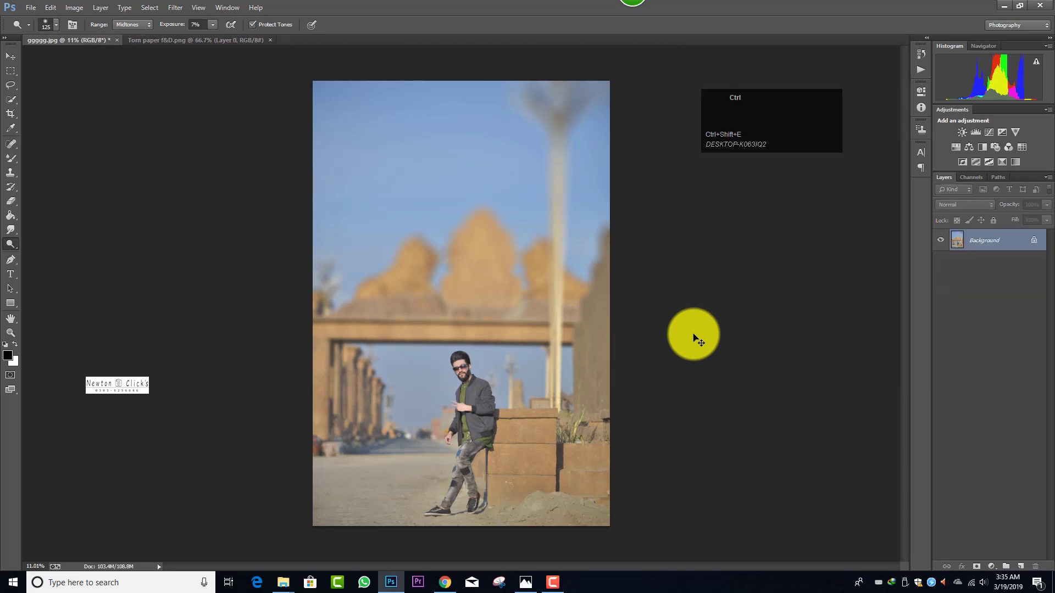
key(shift)
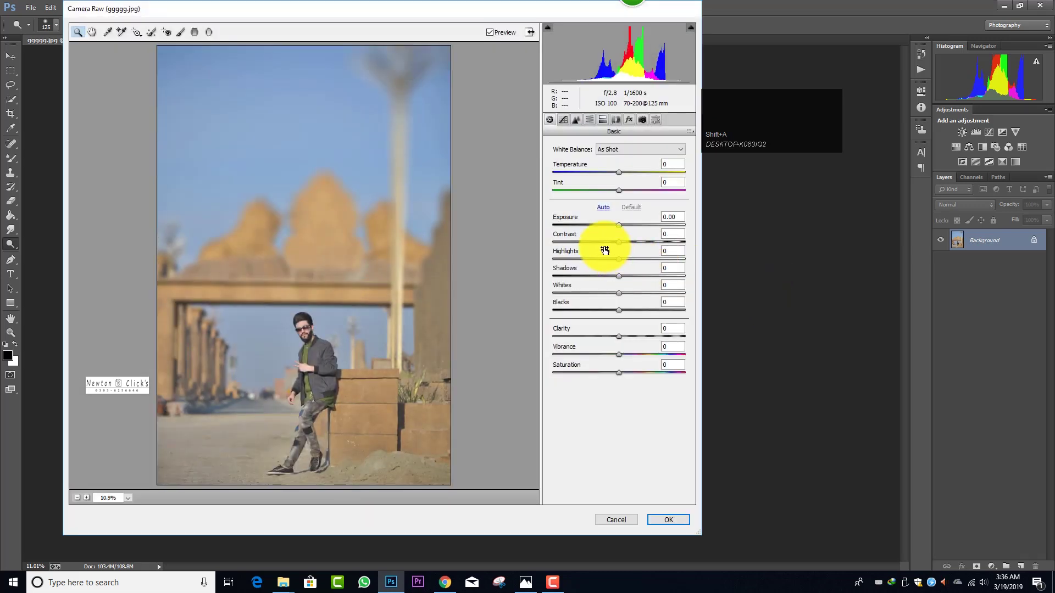
click(589, 120)
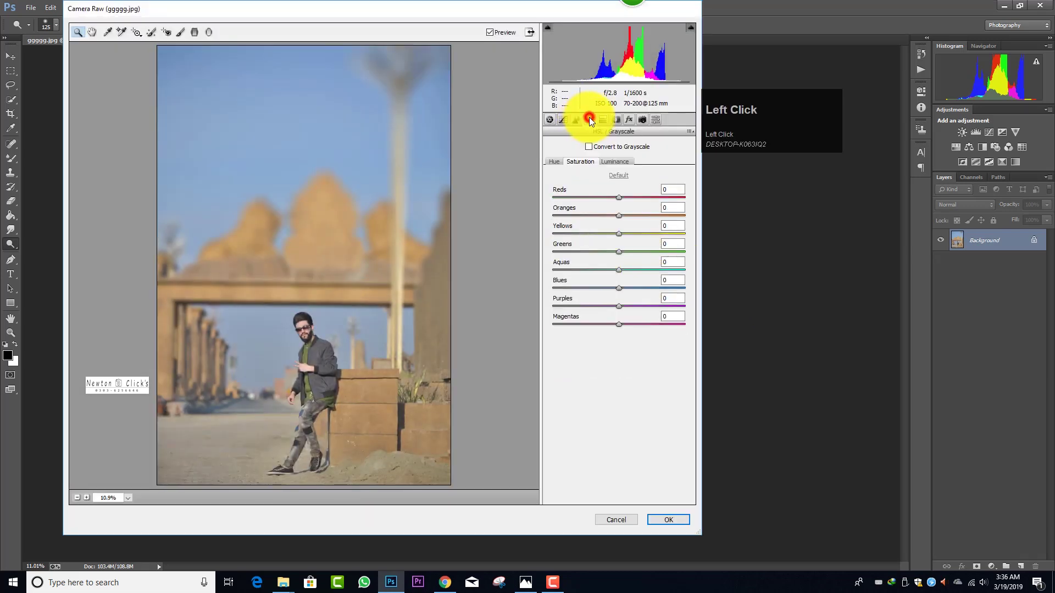
- Set the saturation to Reds about +13, Oranges +8, Yellows +18, Greens and Aquas +100, Blues +38, Purples +44 and Magentas +38
drag(620, 232, 689, 267)
drag(637, 288, 651, 286)
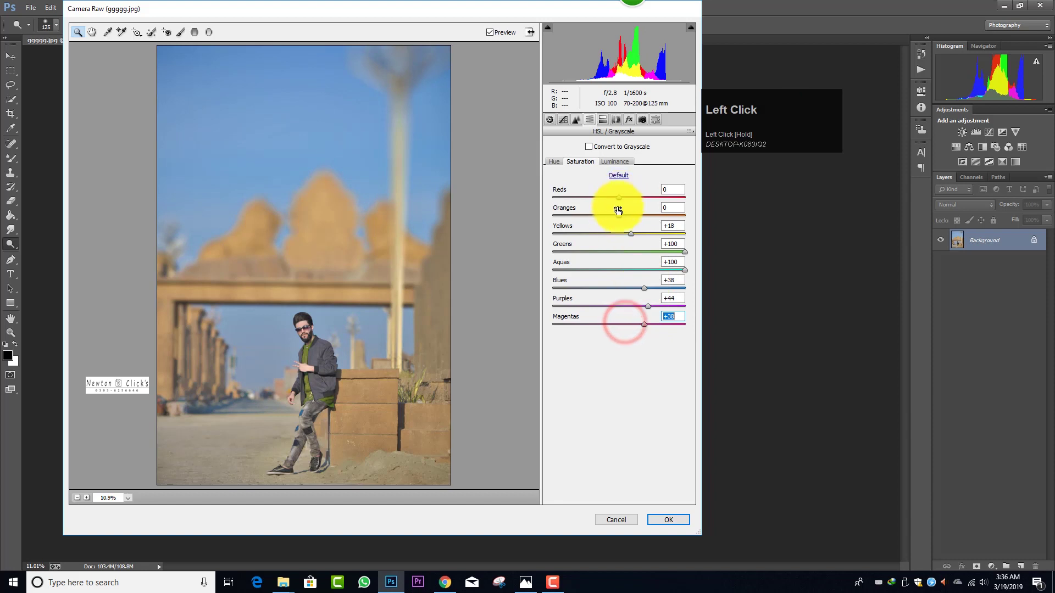
drag(619, 196, 624, 215)
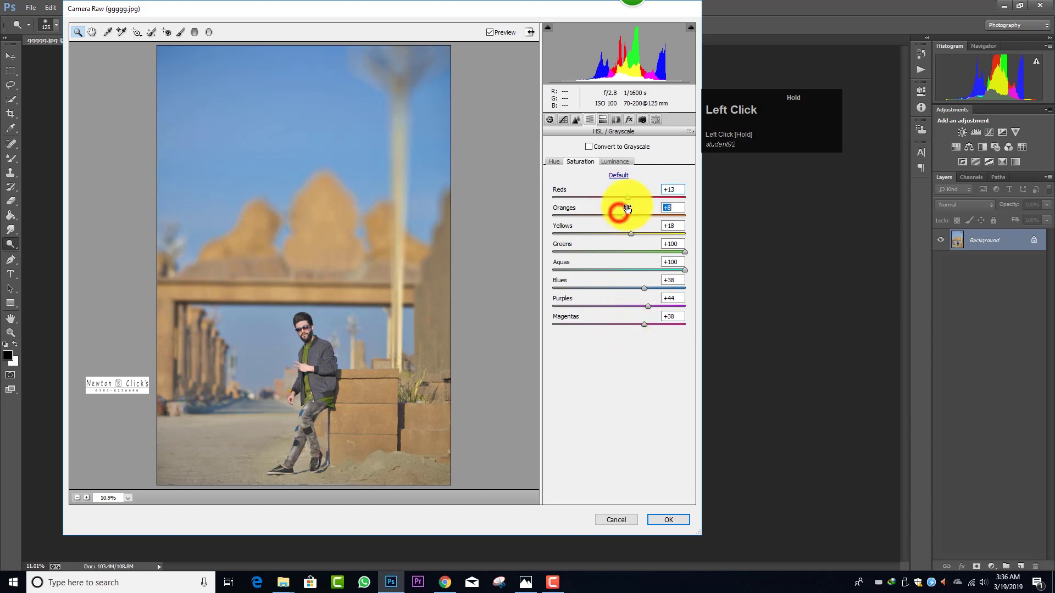
click(625, 196)
- Shift the HSL hue of Aquas to -100 and Blues to about -80, and apply the filter
click(552, 162)
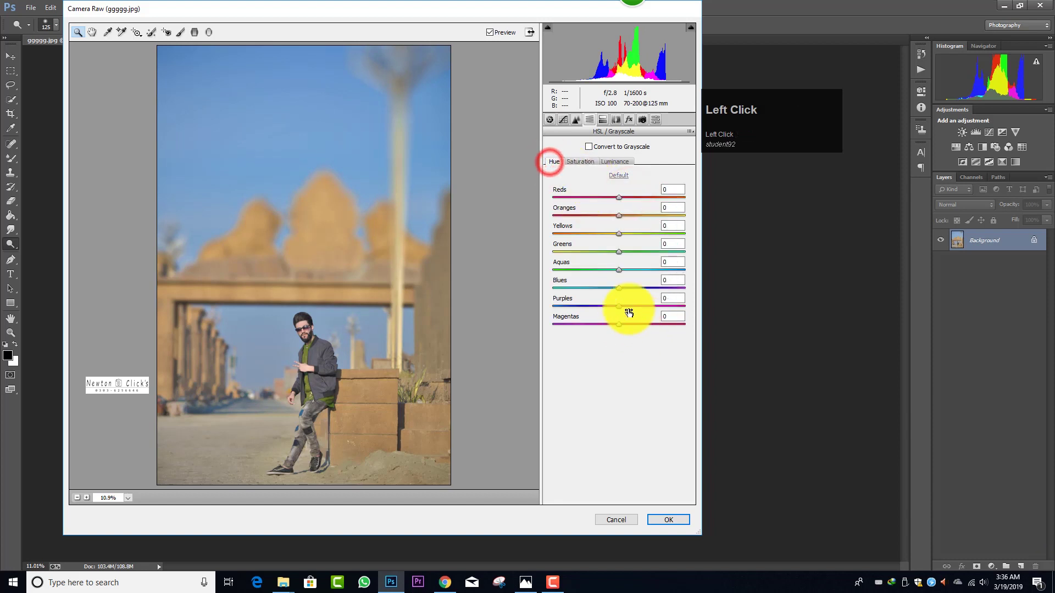
drag(619, 289, 577, 275)
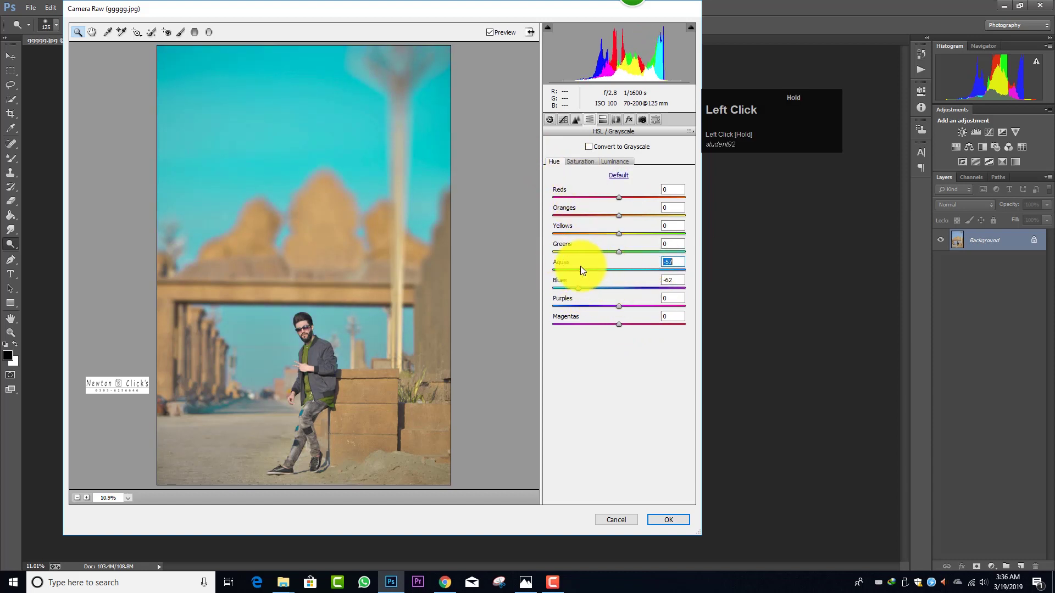
mouse_move(580, 286)
mouse_down()
mouse_move(542, 281)
mouse_move(561, 285)
mouse_up()
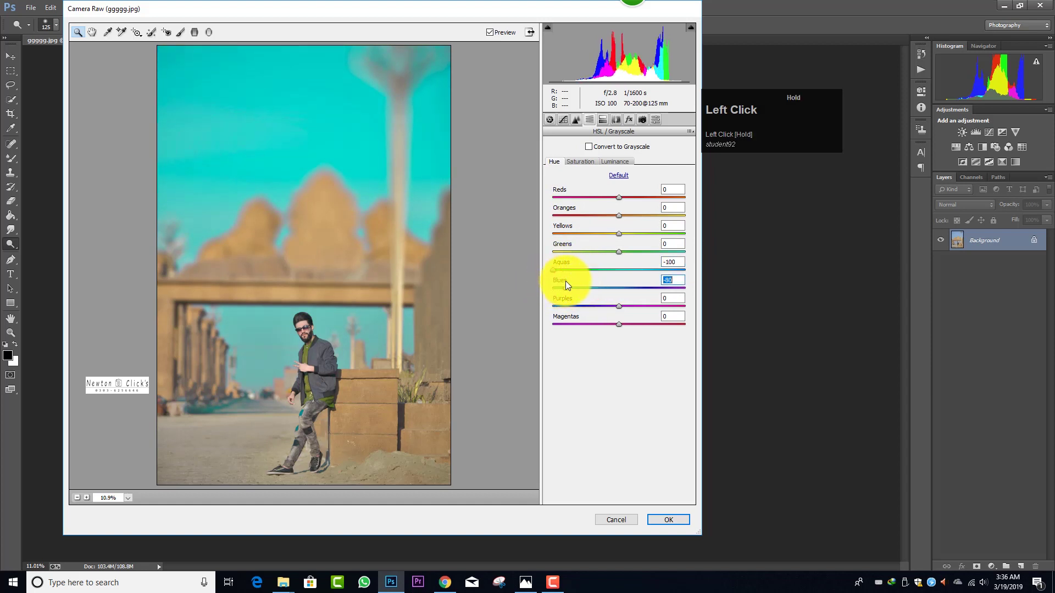
click(669, 514)
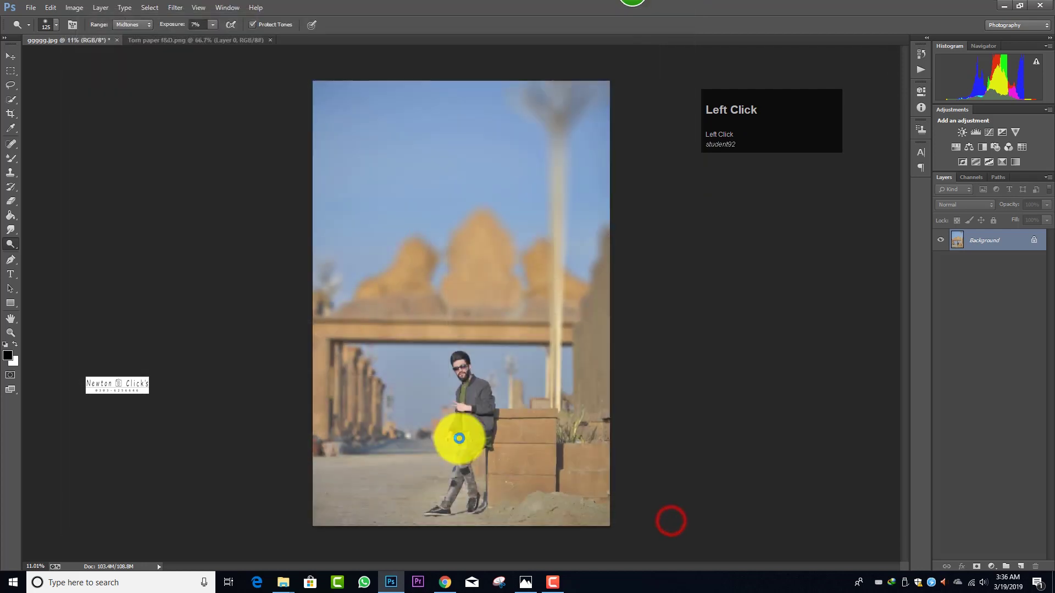
- Open the Camera Raw filter again and set the upper end point of the Red channel's point curve to input 255, output 252
key(ctrl+shift+a)
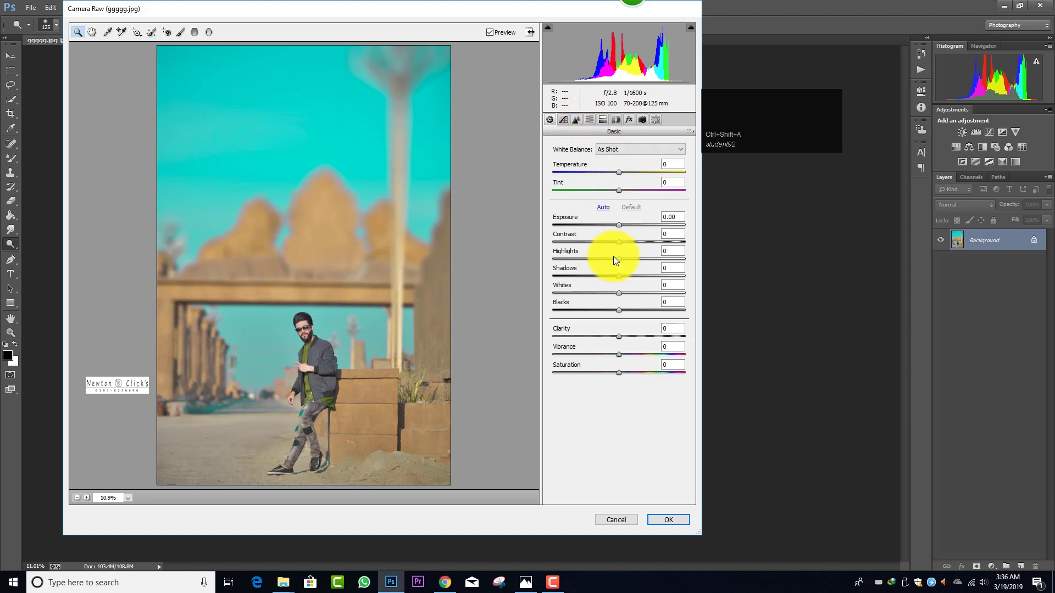
click(564, 119)
click(603, 178)
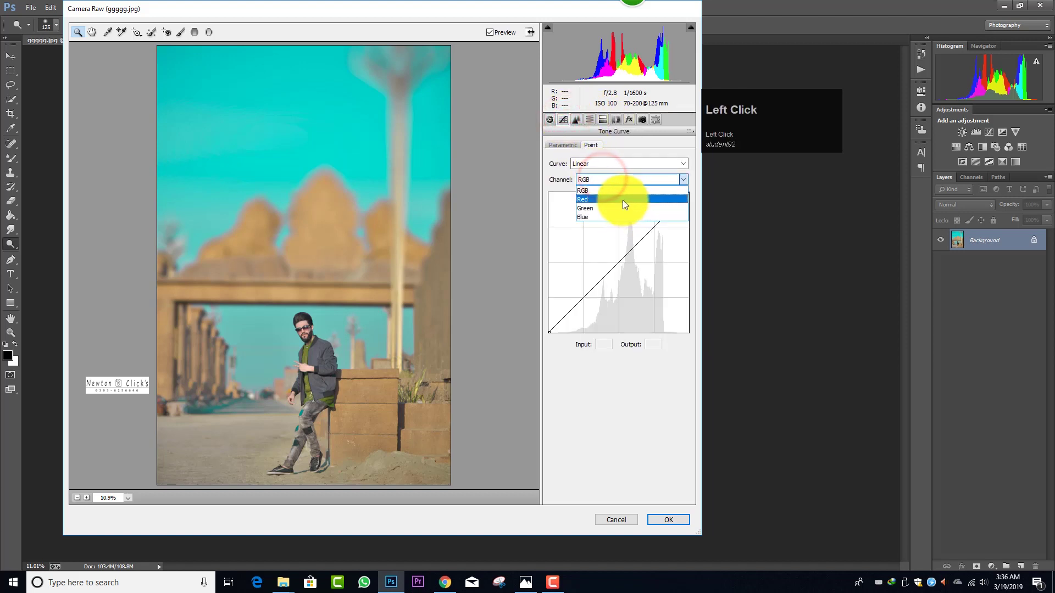
click(622, 200)
mouse_move(689, 192)
mouse_down()
mouse_move(678, 175)
mouse_move(685, 182)
mouse_up()
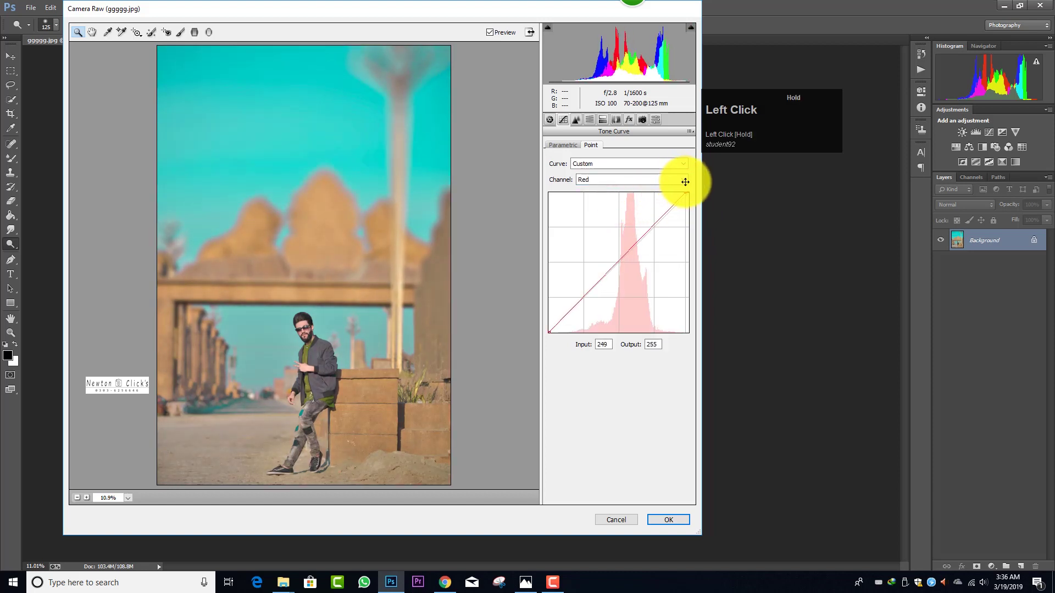
click(644, 180)
click(625, 196)
drag(684, 188, 690, 194)
- Set the upper end point of the Green channel's point curve to input 247, output 255
click(647, 181)
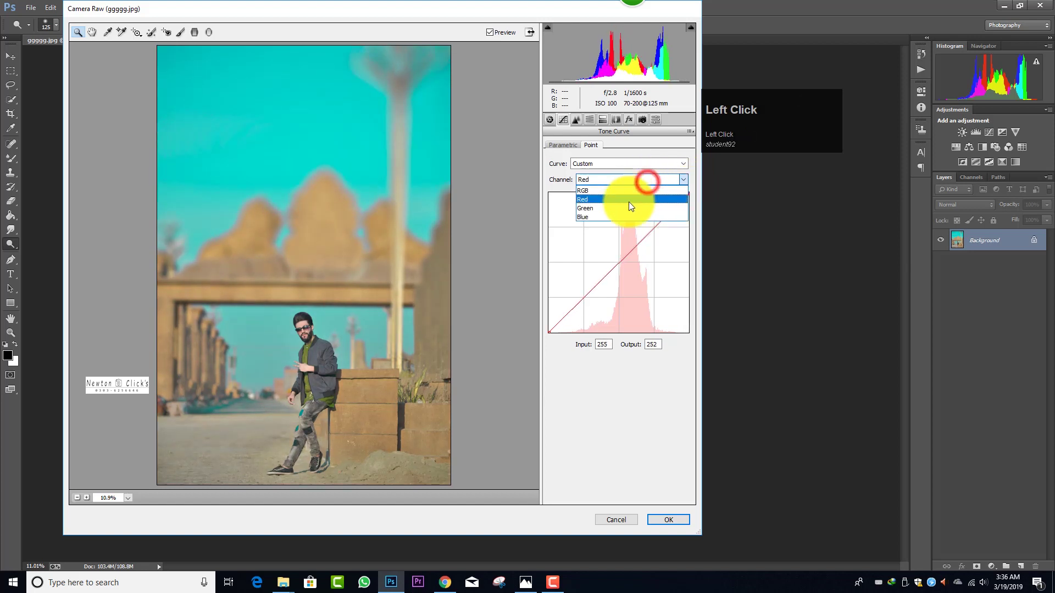
click(628, 207)
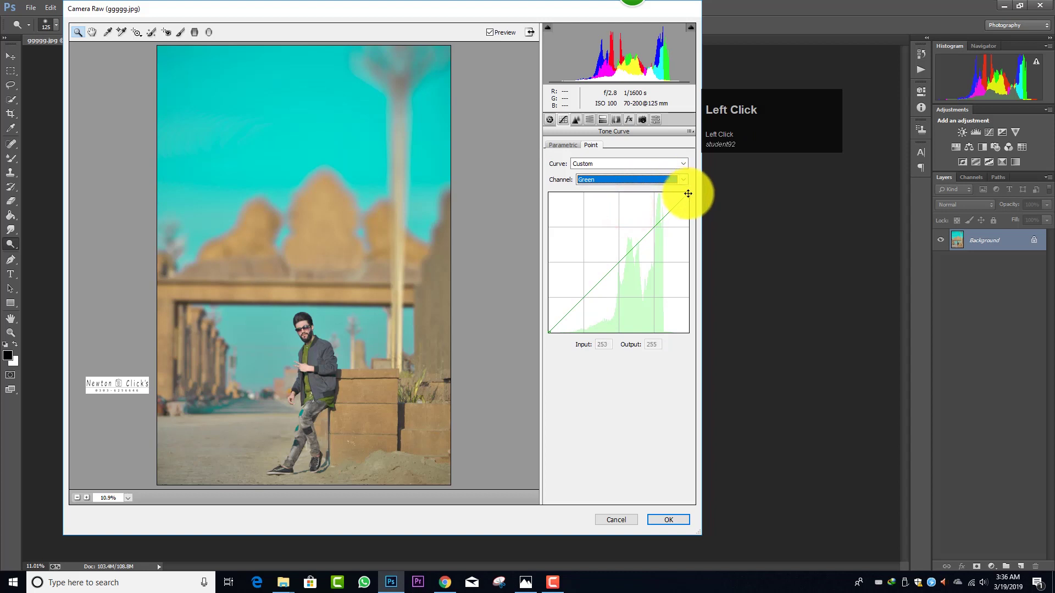
drag(688, 192, 684, 189)
- On the Blue channel's curve, set the lower end point to output 10 and the upper one to output 245, and apply the filter
click(673, 180)
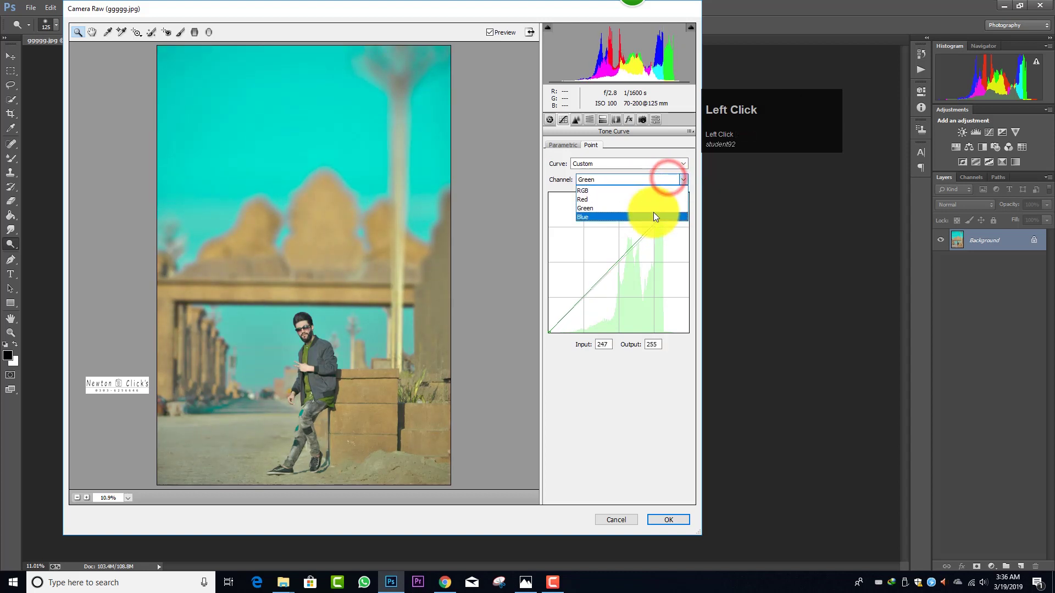
click(654, 212)
mouse_move(686, 192)
mouse_down()
mouse_move(691, 203)
mouse_move(683, 194)
mouse_up()
drag(549, 331, 548, 327)
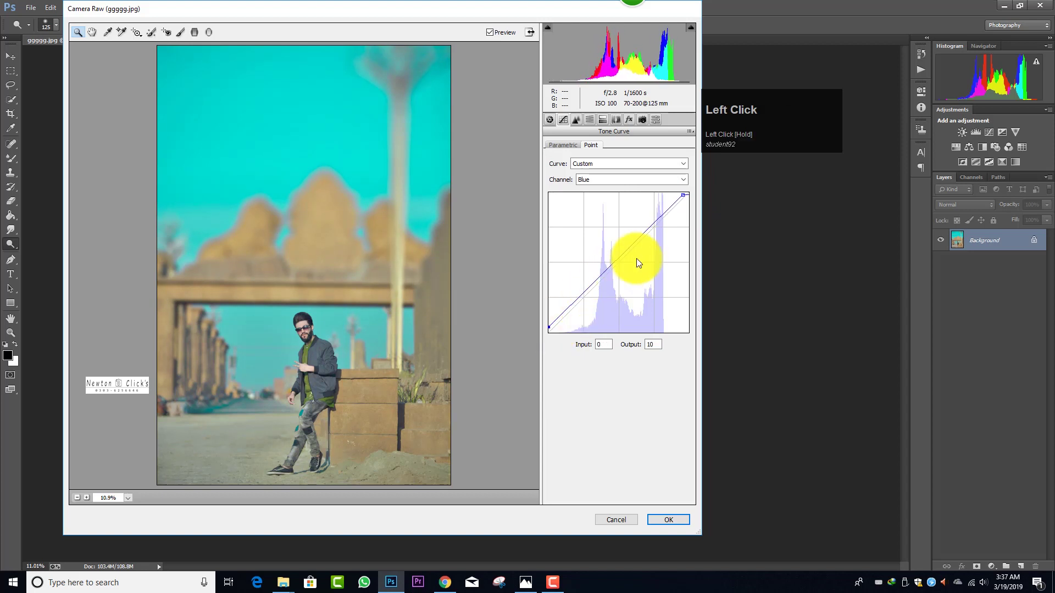
drag(682, 195, 690, 198)
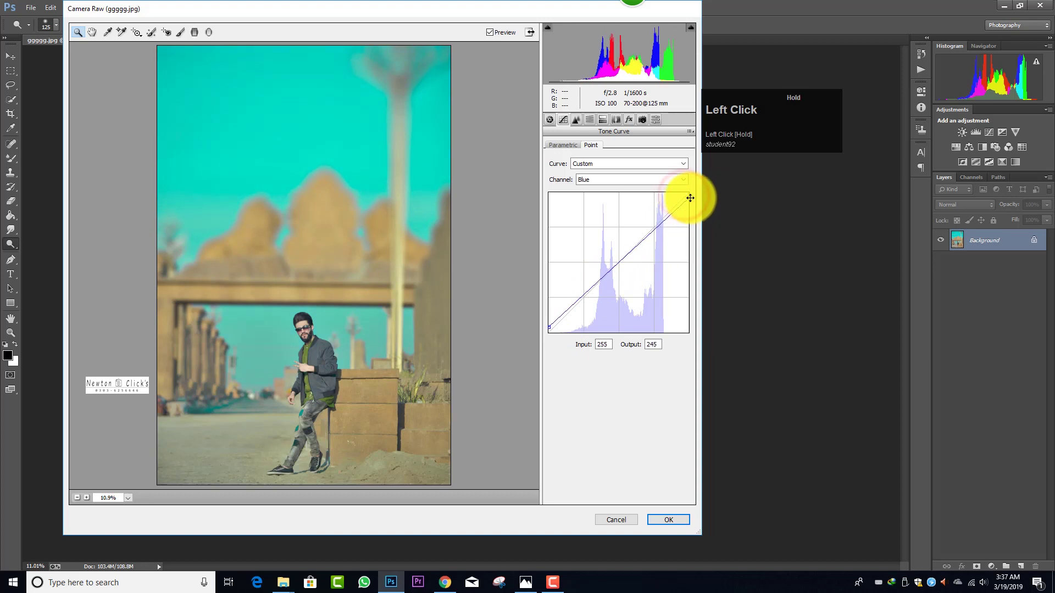
click(673, 519)
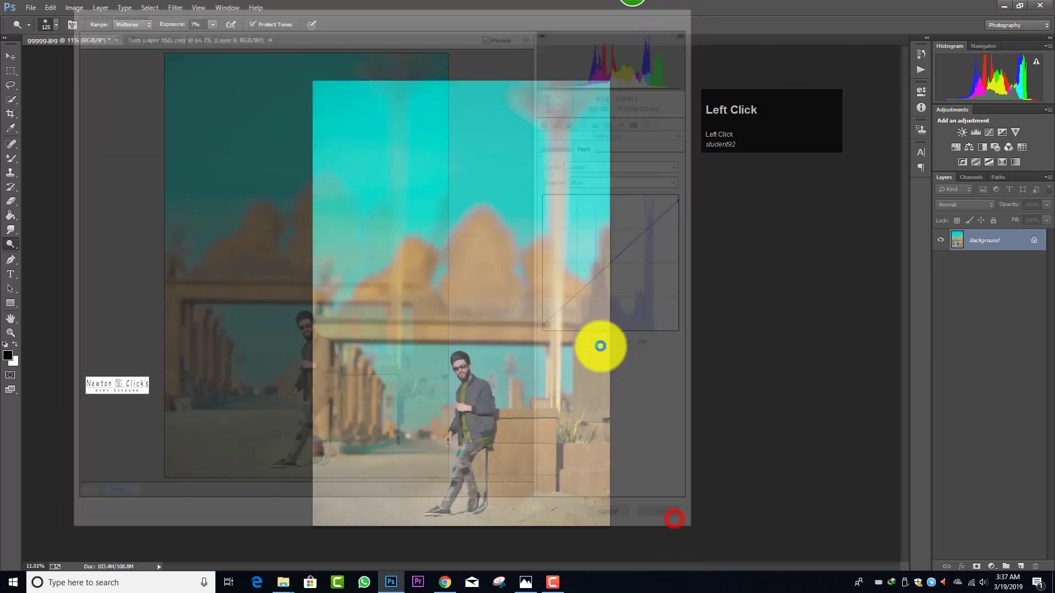
- Apply Camera Raw split toning with highlights hue 176 and saturation 3, plus a faint magenta tint in the shadows
scroll(507, 380, up, 5)
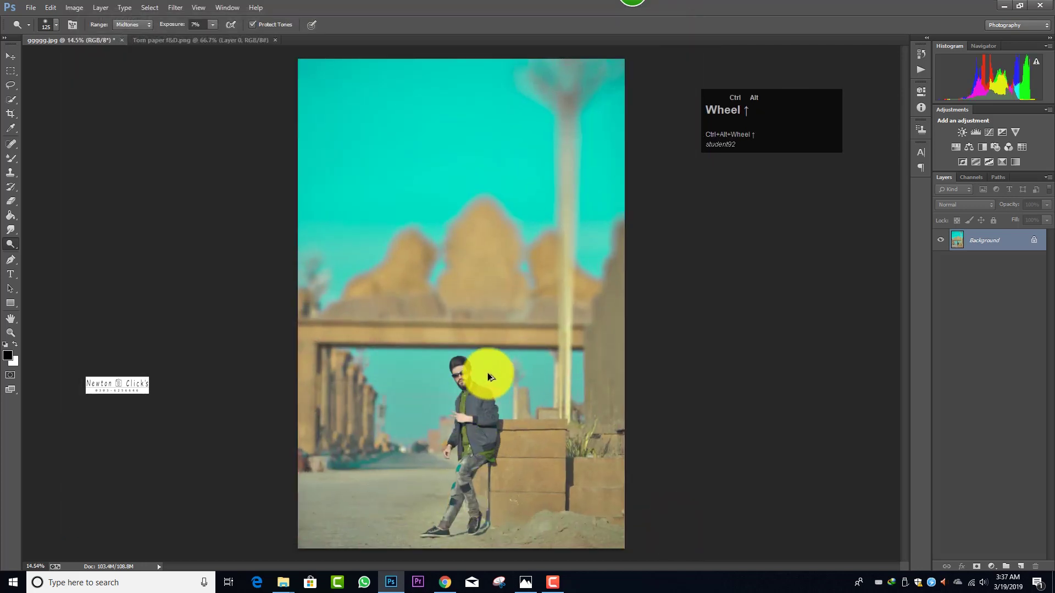
key(ctrl+shift+a)
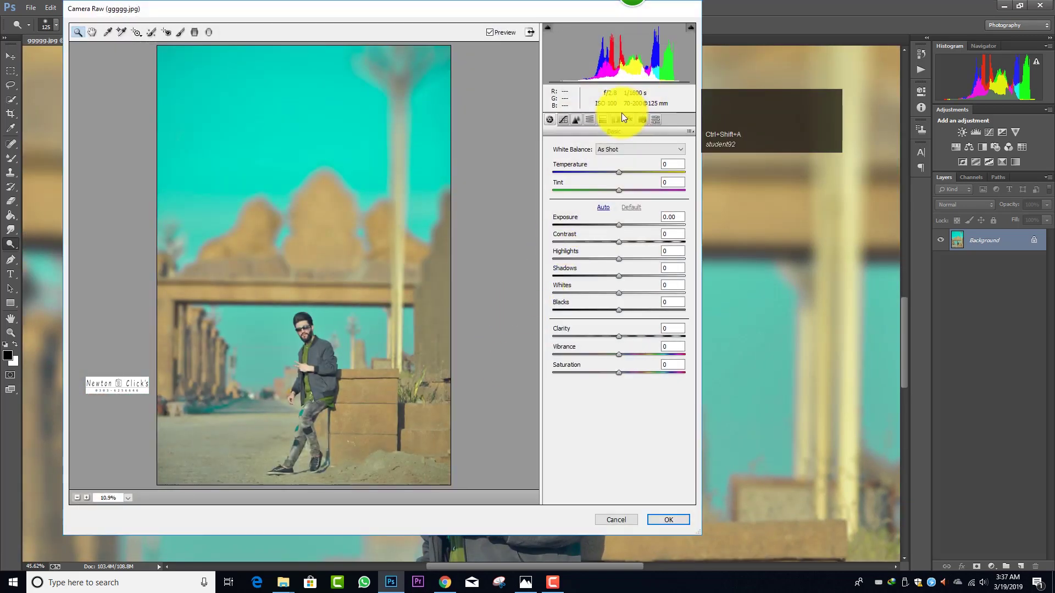
click(598, 121)
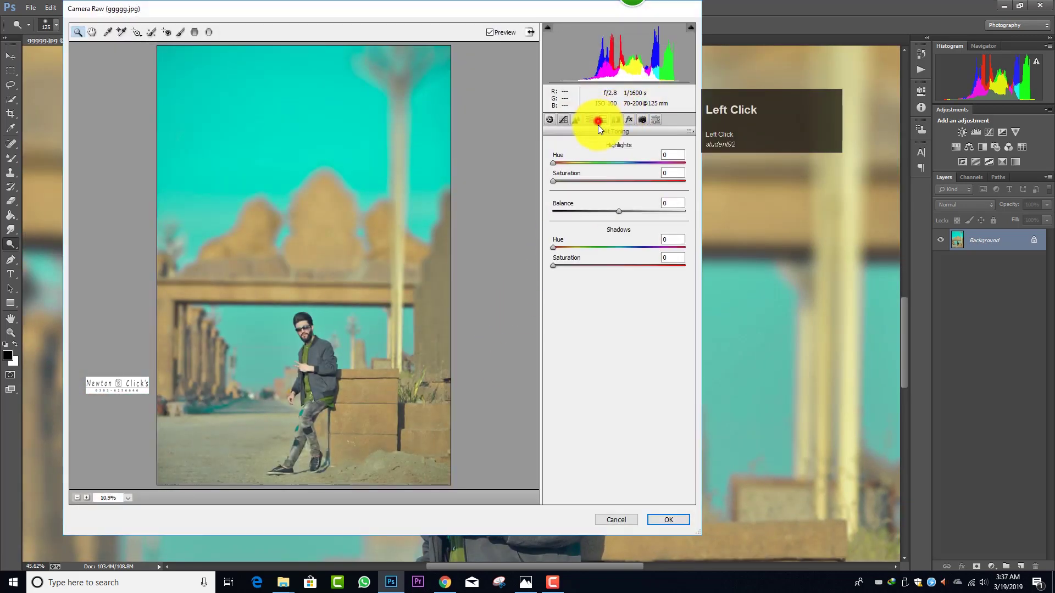
mouse_move(553, 181)
mouse_down()
mouse_move(574, 181)
mouse_move(565, 163)
mouse_move(615, 163)
mouse_move(557, 179)
mouse_up()
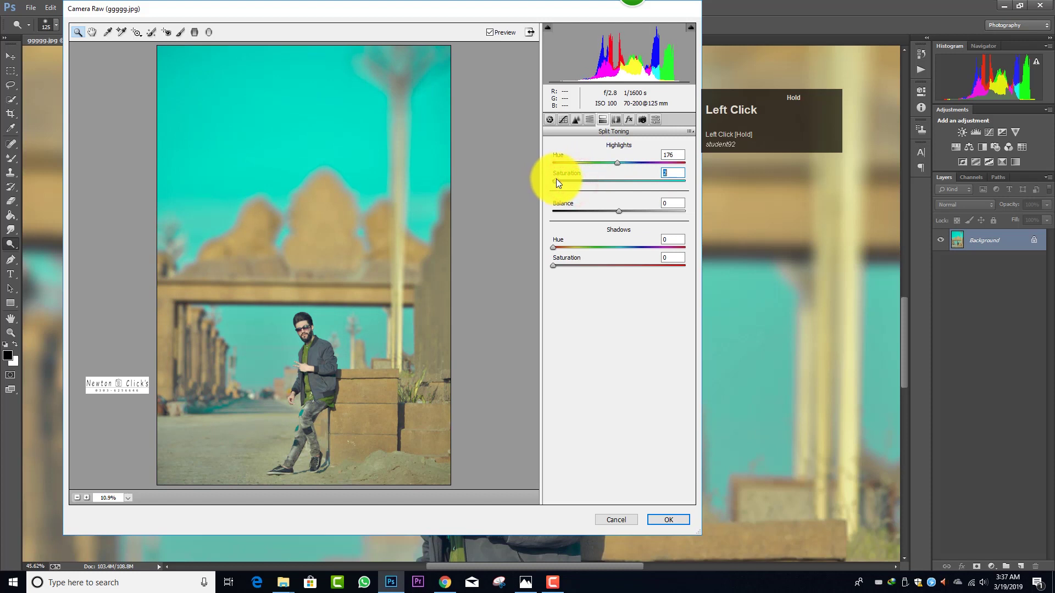
click(556, 265)
drag(555, 247, 695, 249)
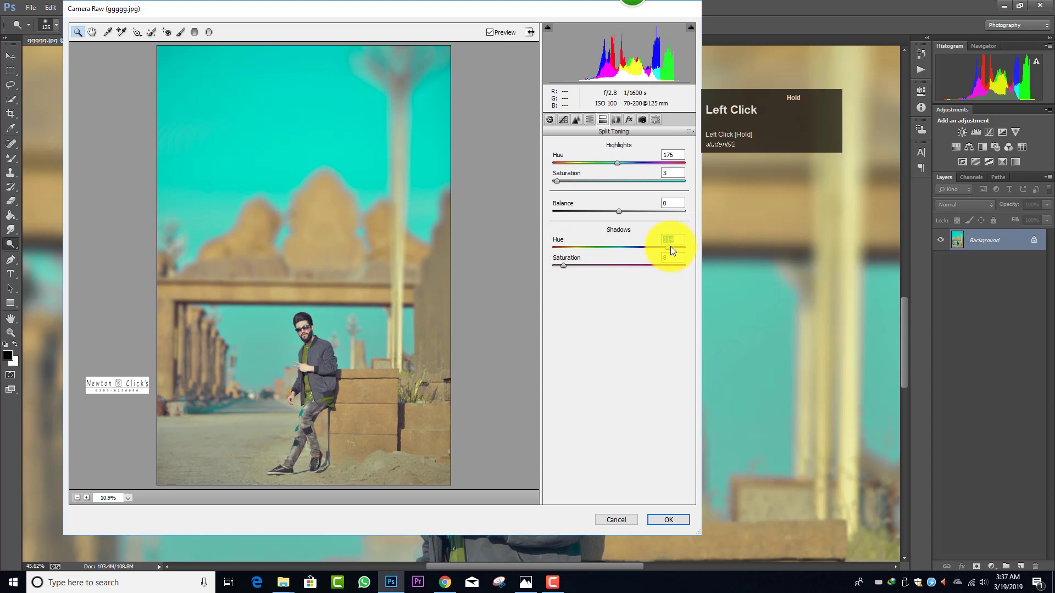
mouse_move(670, 246)
mouse_down()
mouse_move(645, 242)
mouse_move(673, 247)
mouse_up()
click(677, 518)
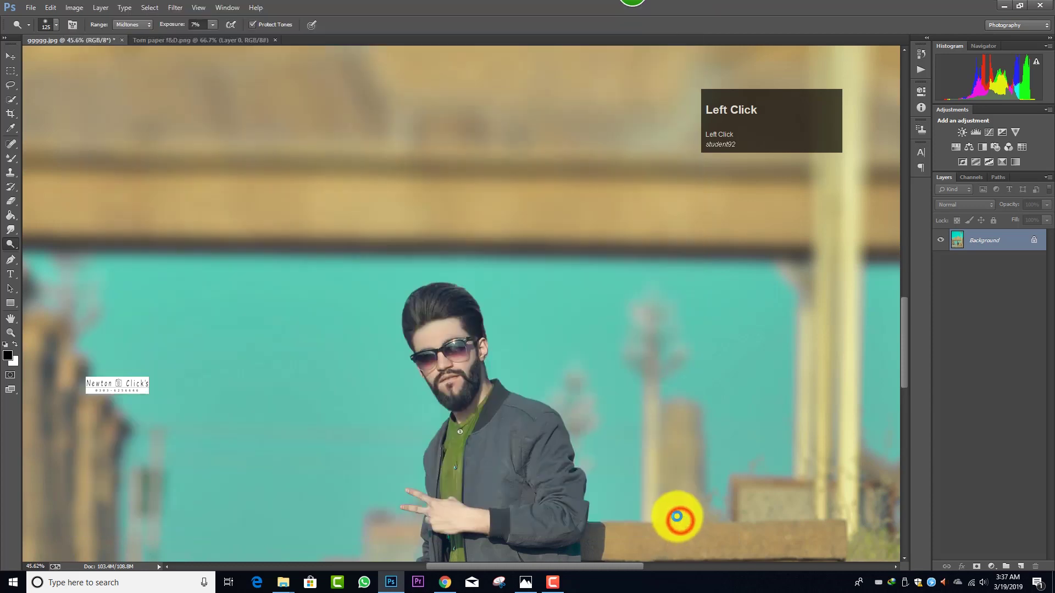
- Apply Camera Calibration with Red Primary hue -32, saturation +30, Green Primary hue +9, saturation +24, and Blue Primary slightly negative hue, saturation +23
alt+scroll(537, 399, down, 5)
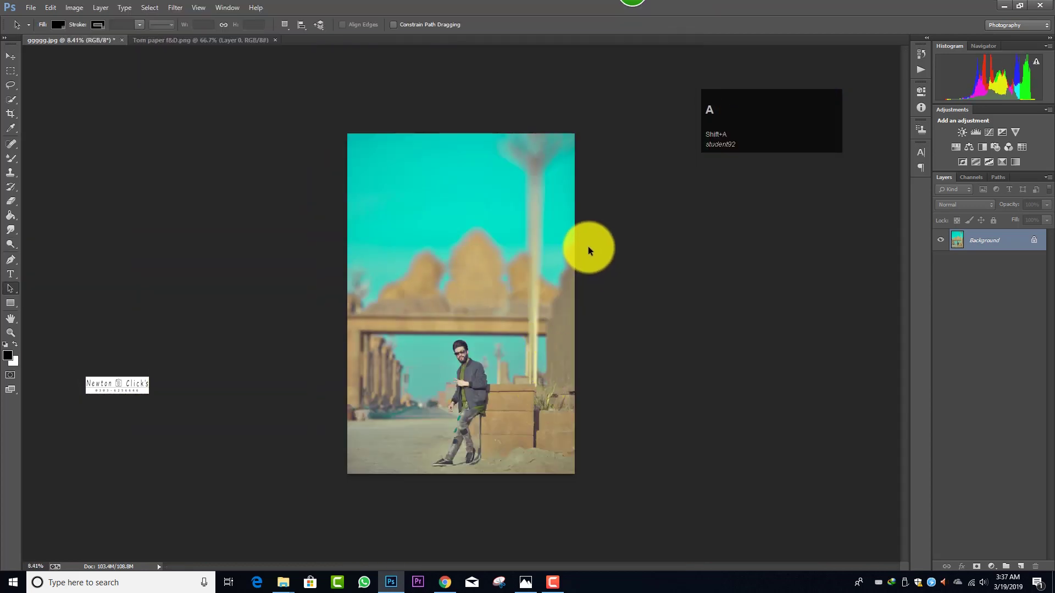
key(ctrl+shift+a)
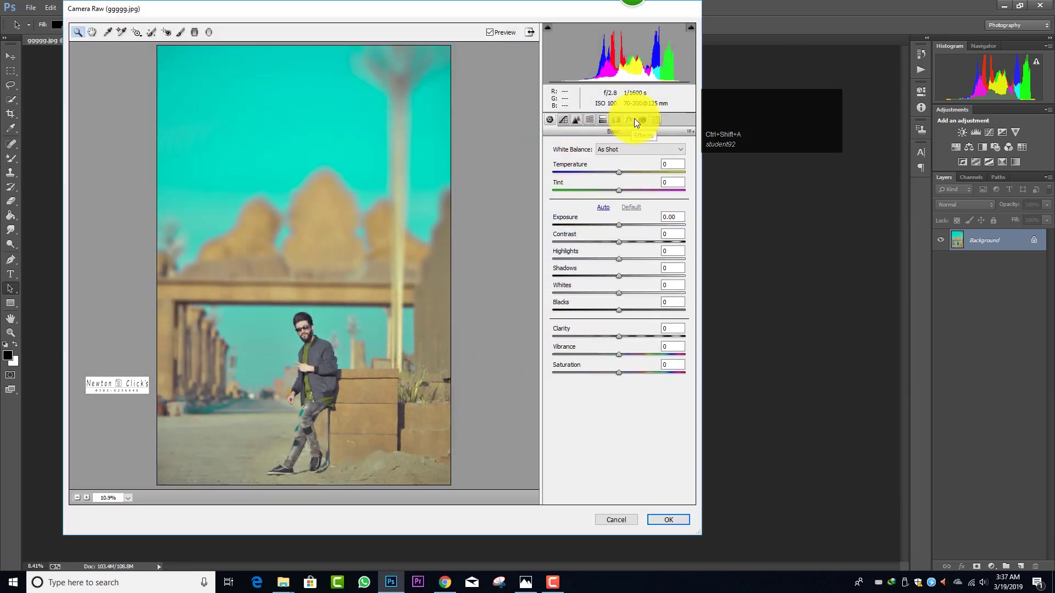
click(640, 120)
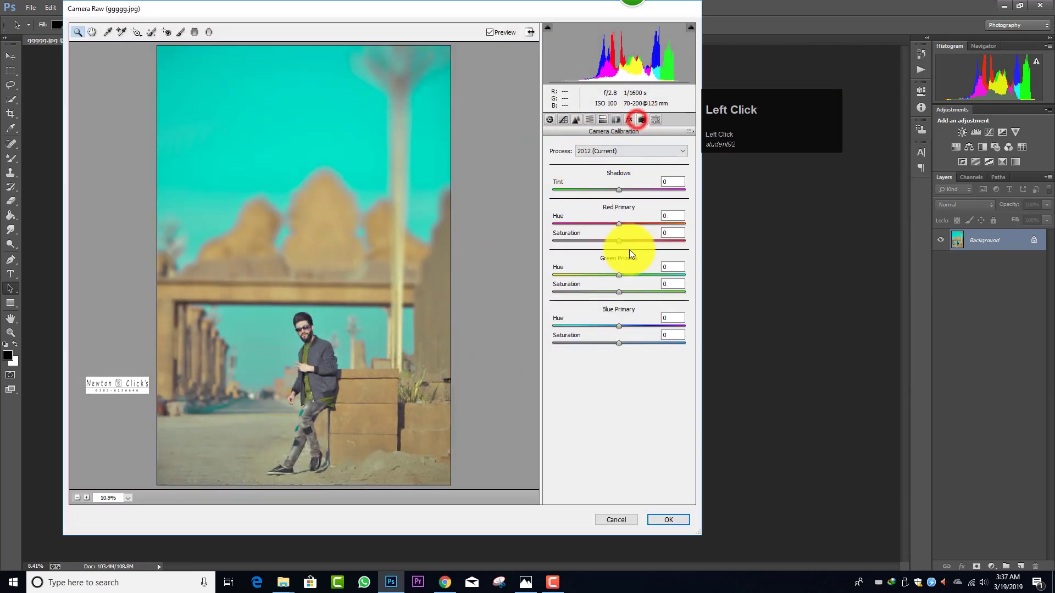
drag(616, 272, 634, 293)
mouse_move(622, 246)
mouse_down()
mouse_move(640, 245)
mouse_move(598, 222)
mouse_move(634, 222)
mouse_move(578, 219)
mouse_move(639, 241)
mouse_up()
mouse_move(619, 326)
mouse_down()
mouse_move(568, 327)
mouse_move(613, 326)
mouse_move(635, 342)
mouse_move(618, 327)
mouse_up()
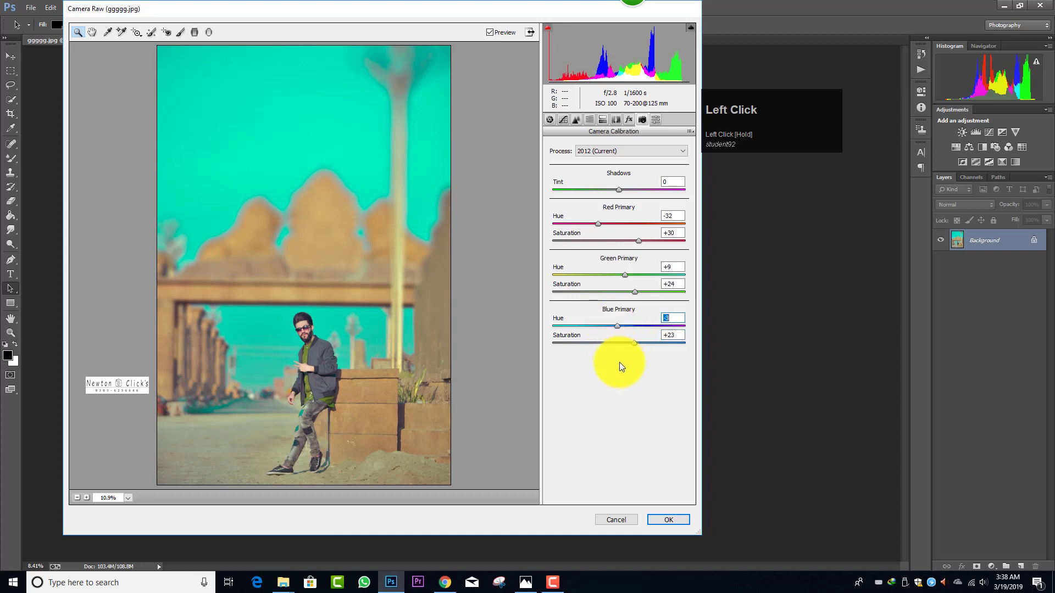
click(680, 521)
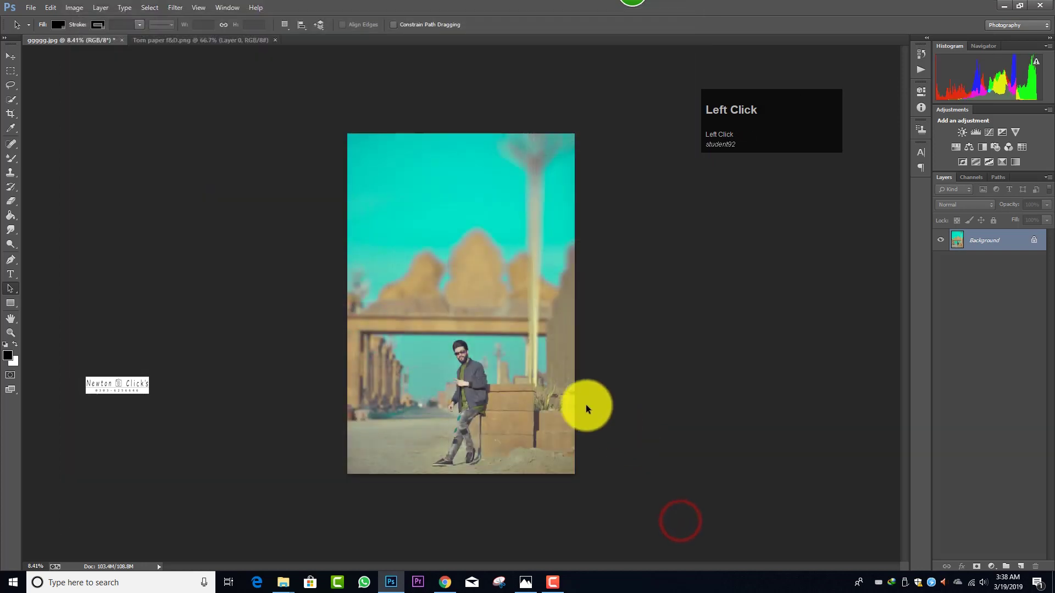
- Select the man's head and shoulders with the Lasso tool and copy the selection to a new layer
scroll(470, 376, up, 2)
scroll(471, 377, up, 3)
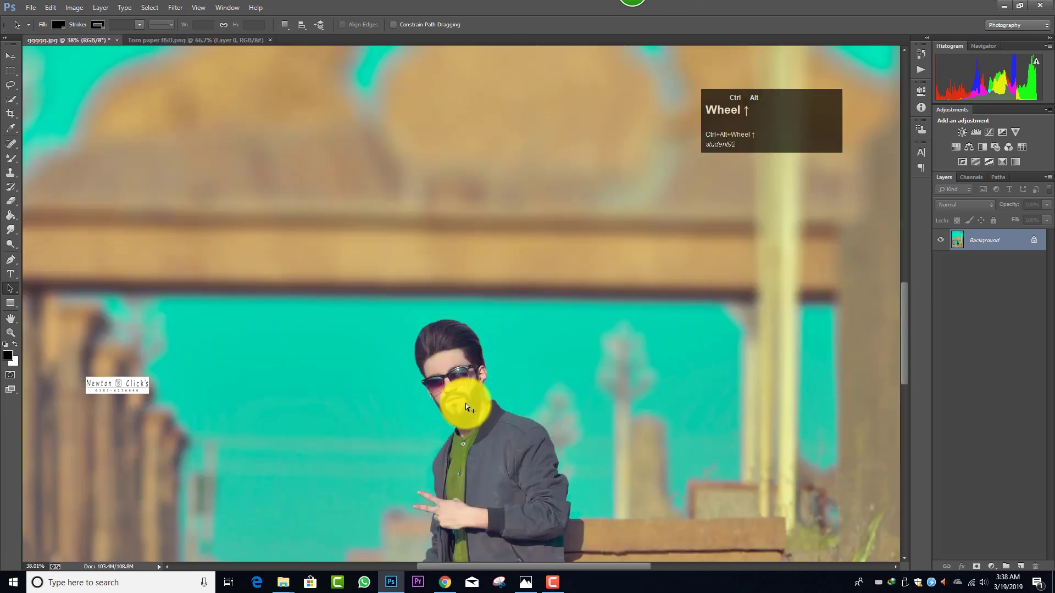
scroll(466, 403, down, 5)
scroll(466, 406, up, 2)
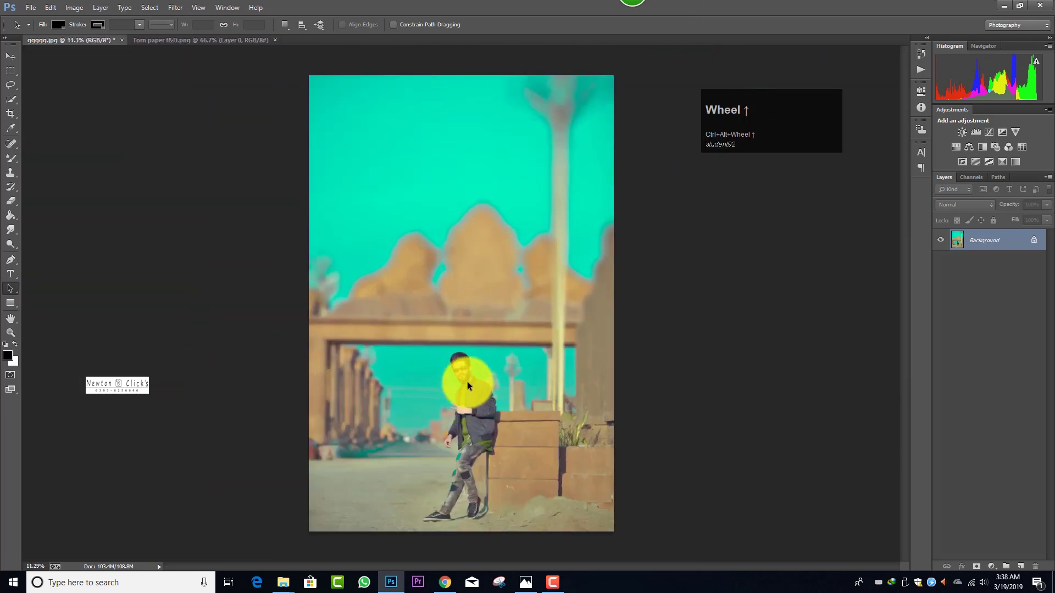
scroll(468, 374, up, 2)
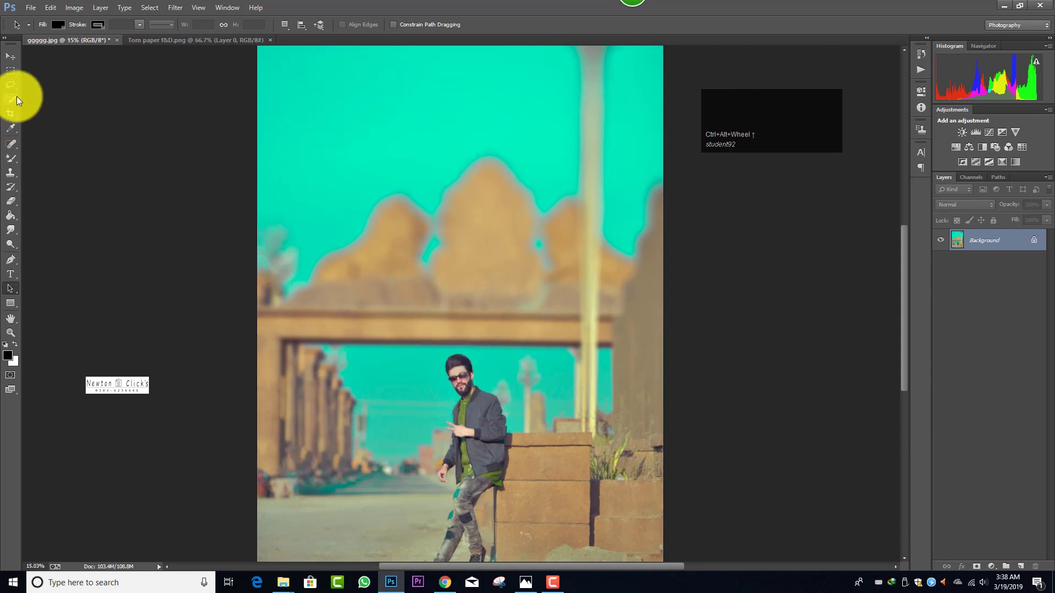
click(9, 84)
mouse_move(425, 360)
mouse_down()
mouse_move(490, 351)
mouse_move(505, 394)
mouse_move(468, 417)
mouse_move(430, 394)
mouse_move(424, 357)
mouse_up()
key(ctrl+j)
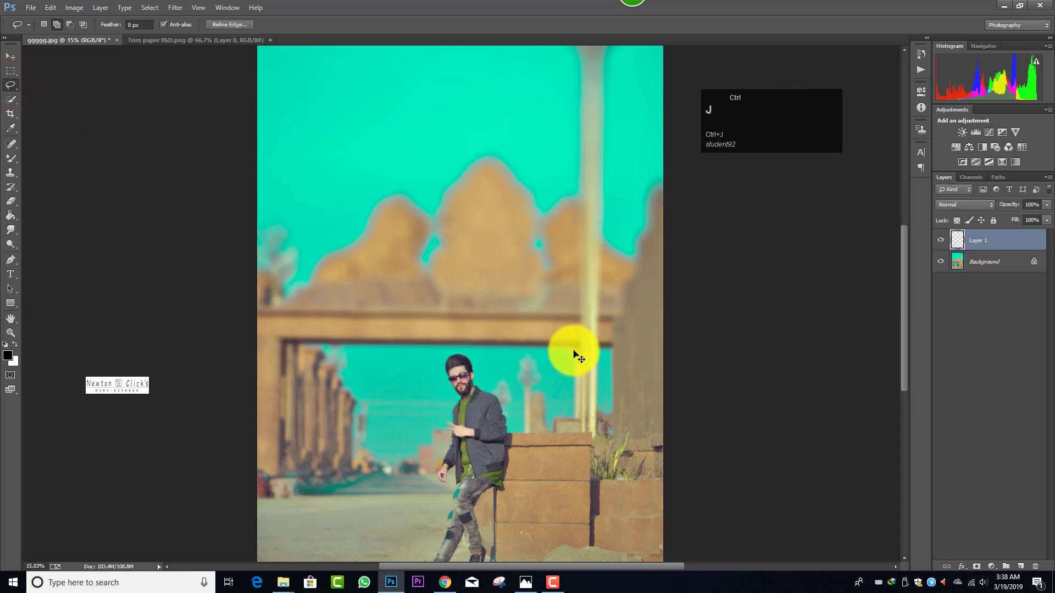
key(ctrl+t)
right_click(460, 379)
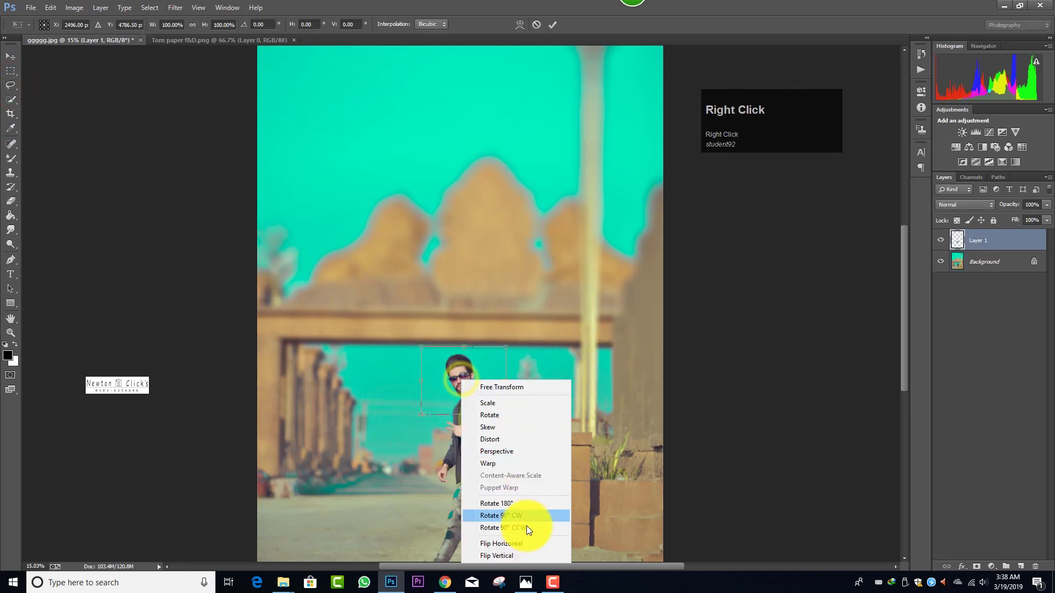
click(501, 544)
drag(480, 399, 487, 300)
click(537, 22)
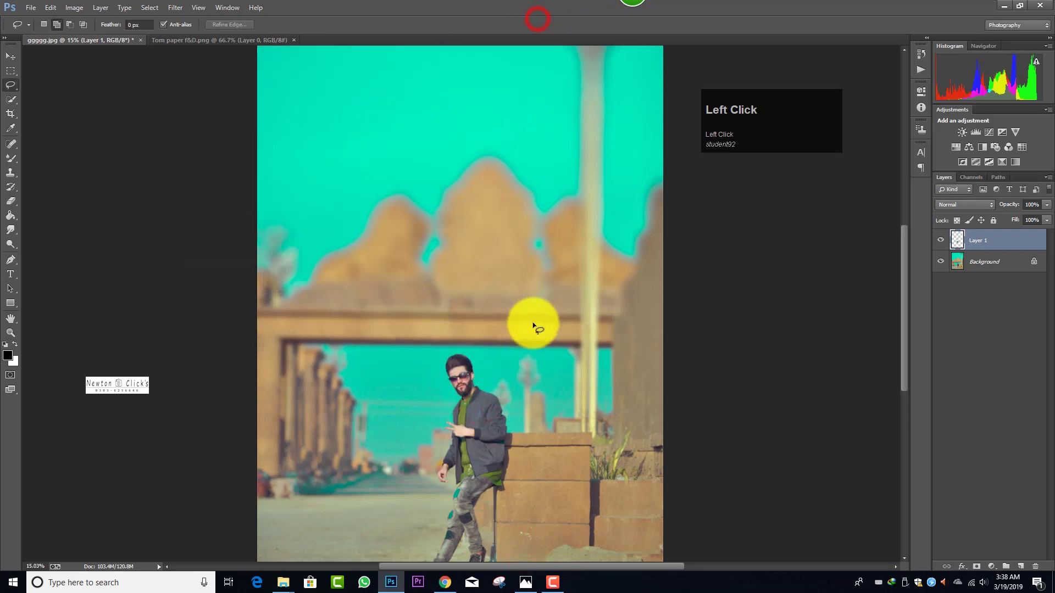
- Flip the copied head horizontally, enlarge it to about 480% and place it over the sky in the picture's upper left area
key(ctrl+t)
right_click(498, 391)
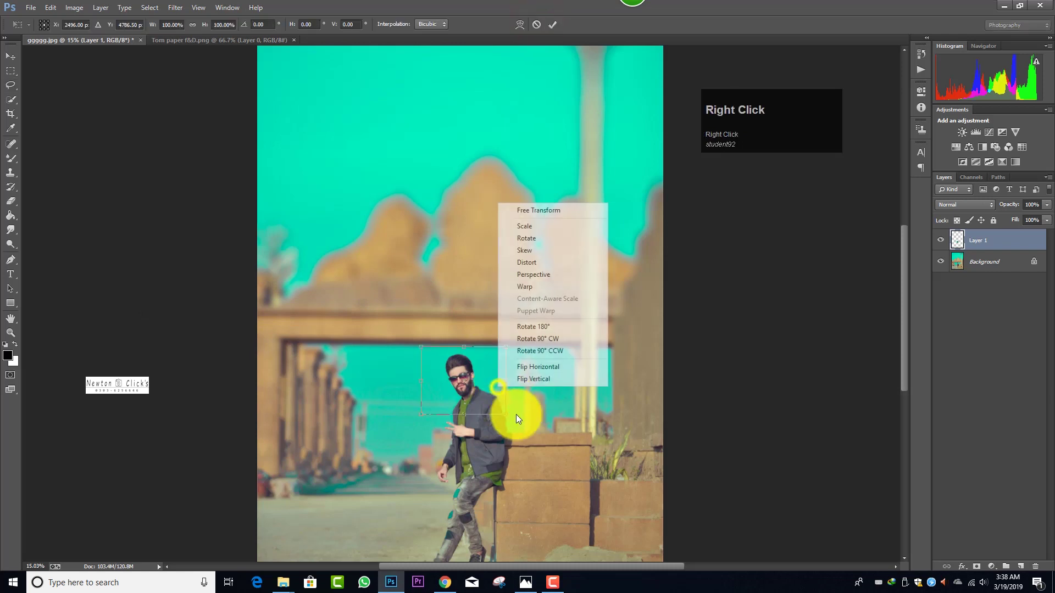
click(547, 354)
drag(481, 388, 433, 252)
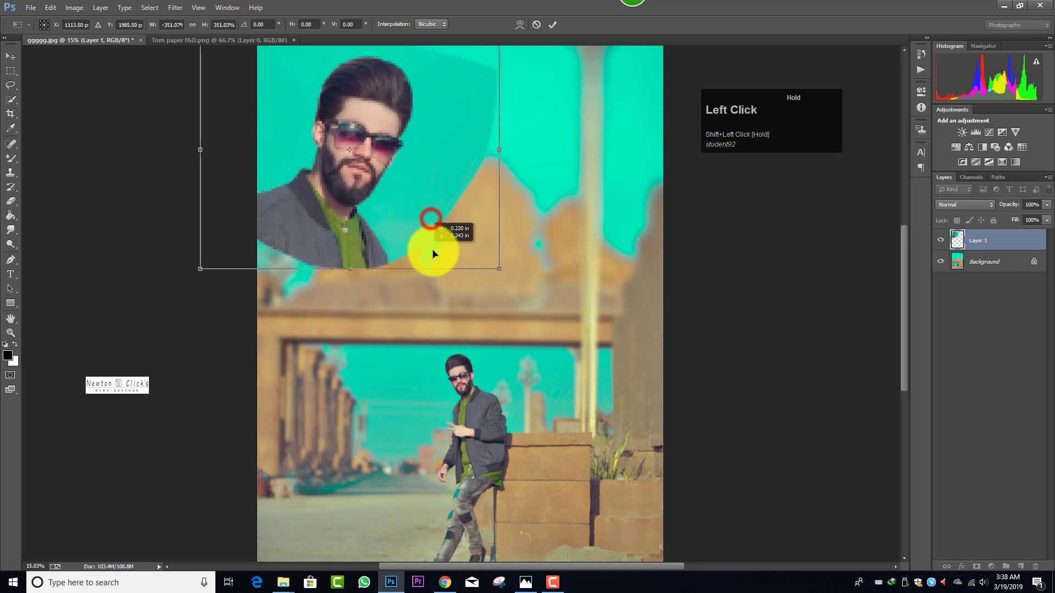
drag(502, 271, 541, 311)
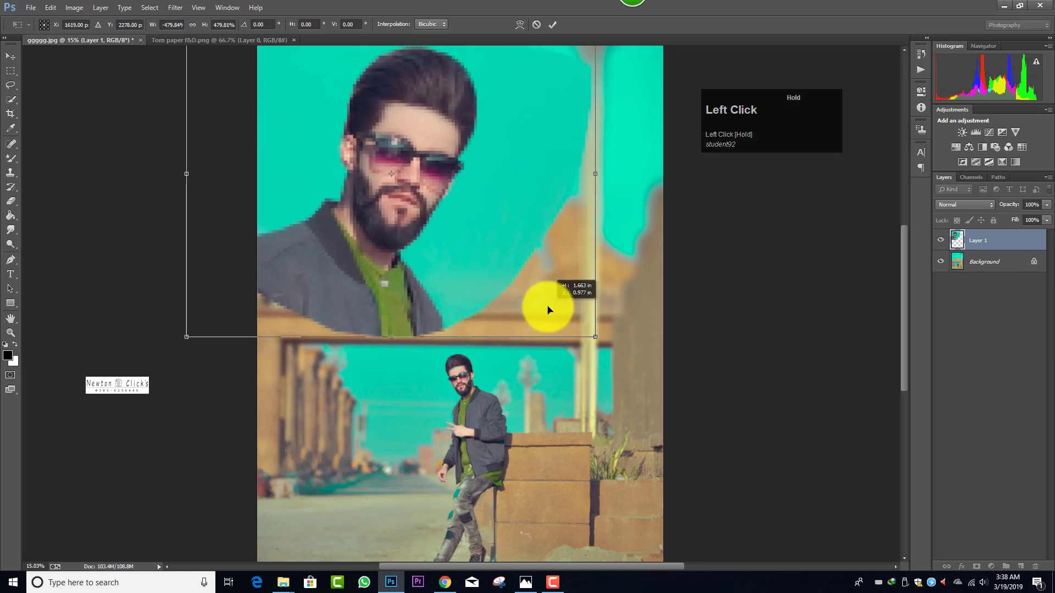
click(552, 24)
- Set the copied head layer's blend mode to Luminosity
click(984, 210)
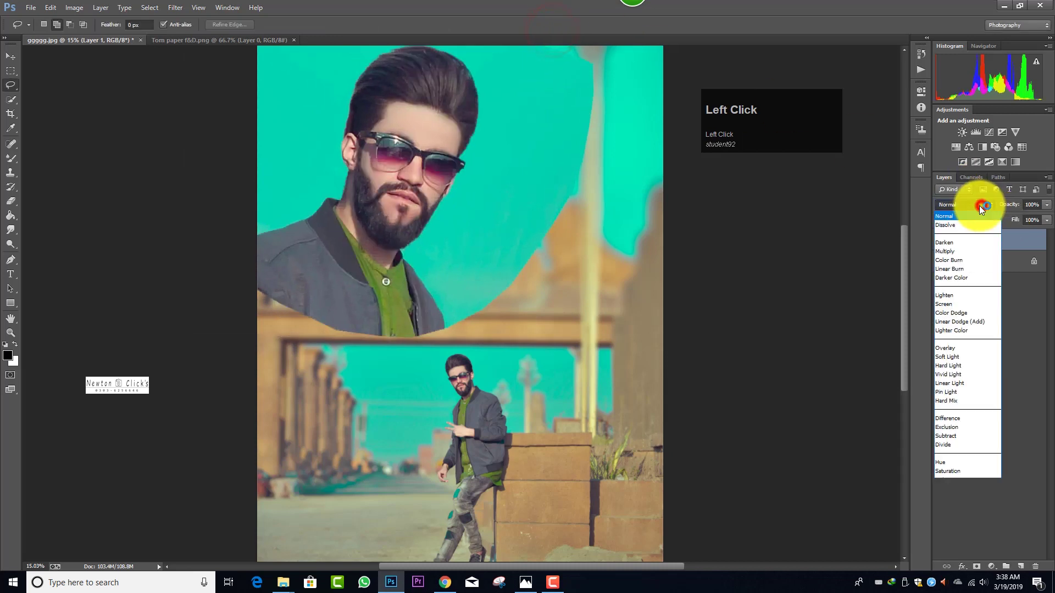
click(962, 226)
key(Down)
key(Down)
key(Down)
key(Down)
key(Down)
key(Down)
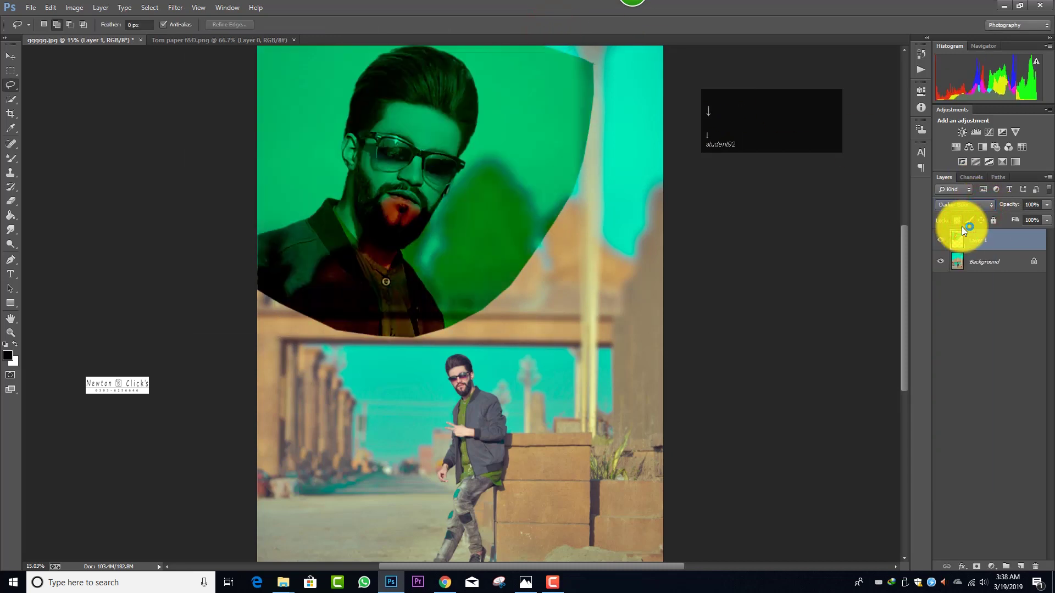
key(Down)
key(Down)
key(Down)
key(Down)
key(Down)
key(Down)
key(Down)
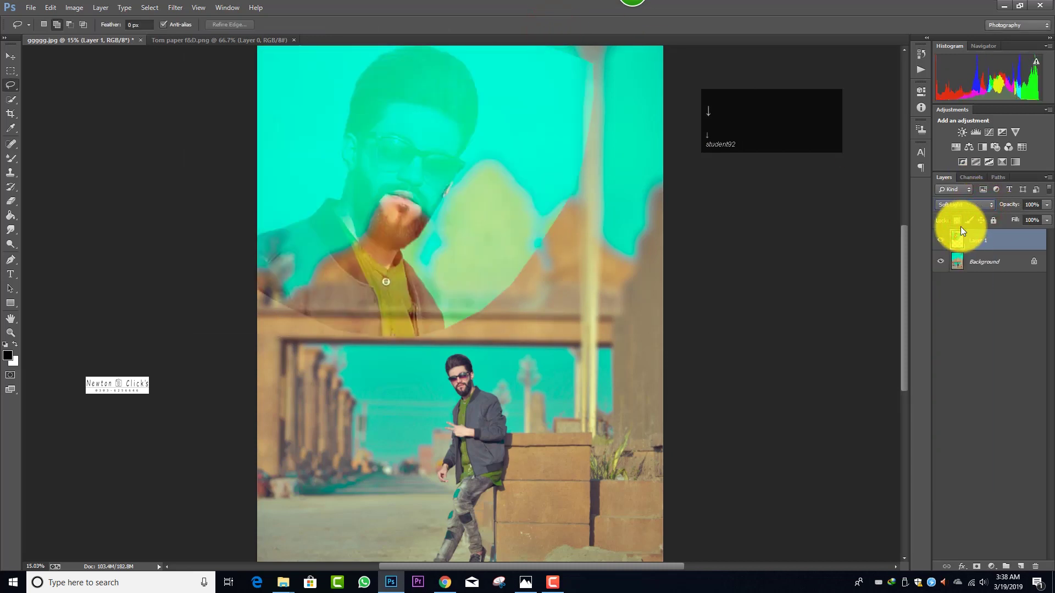
key(Down)
key(Down)
key(Down)
key(Down)
key(Down)
key(Down)
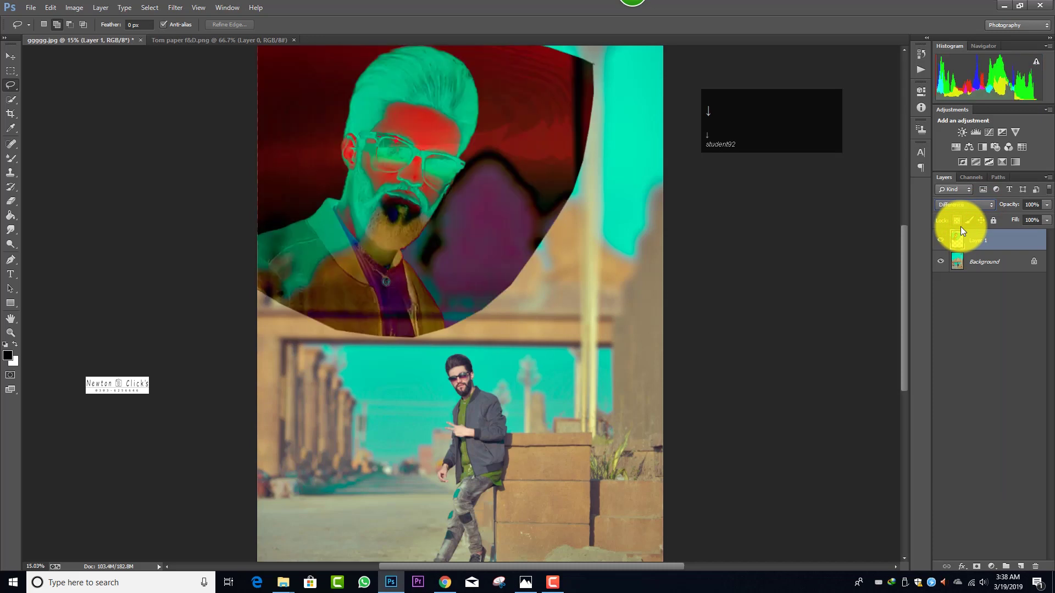
key(Down)
key(Down)
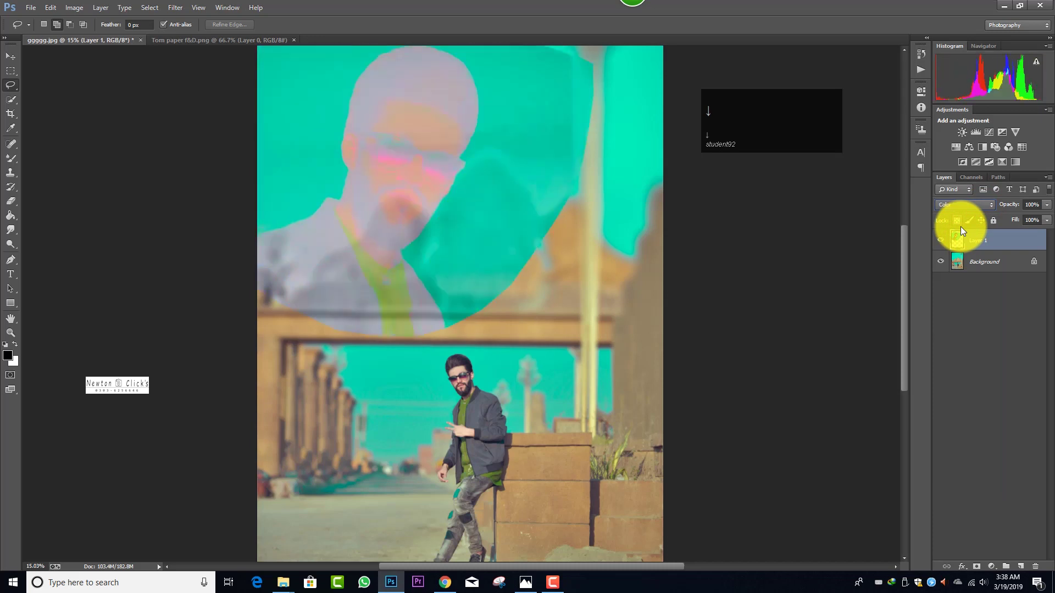
- Lower the copied head layer's opacity to 10%
click(1047, 205)
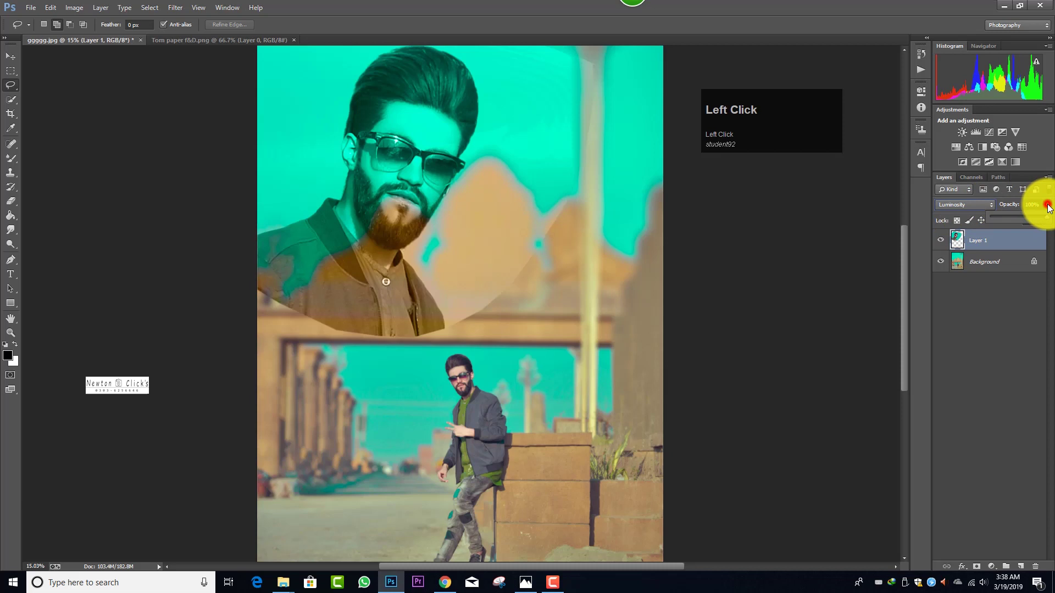
click(1002, 216)
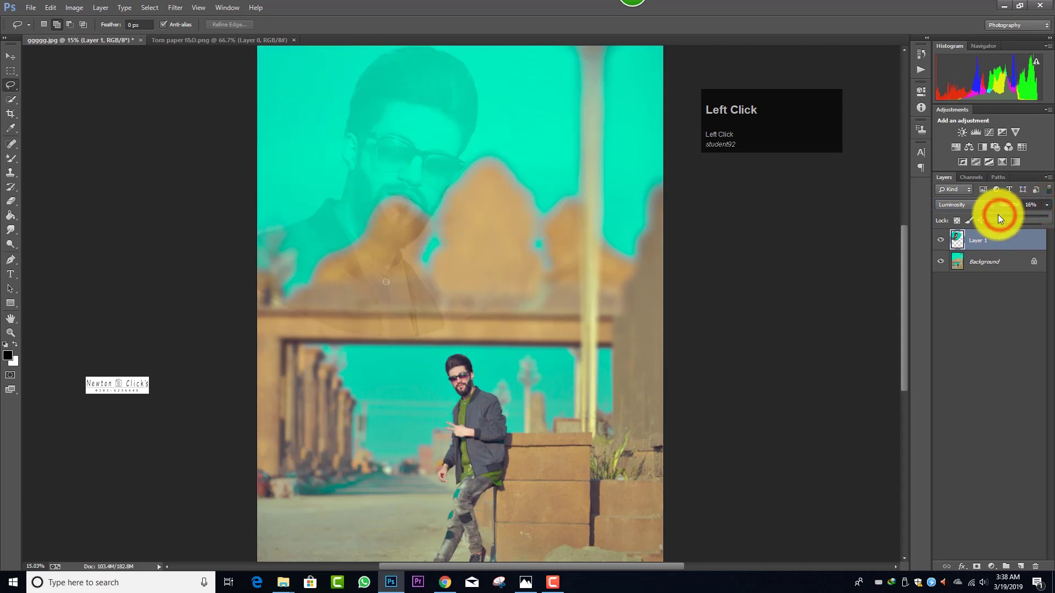
drag(997, 219, 996, 218)
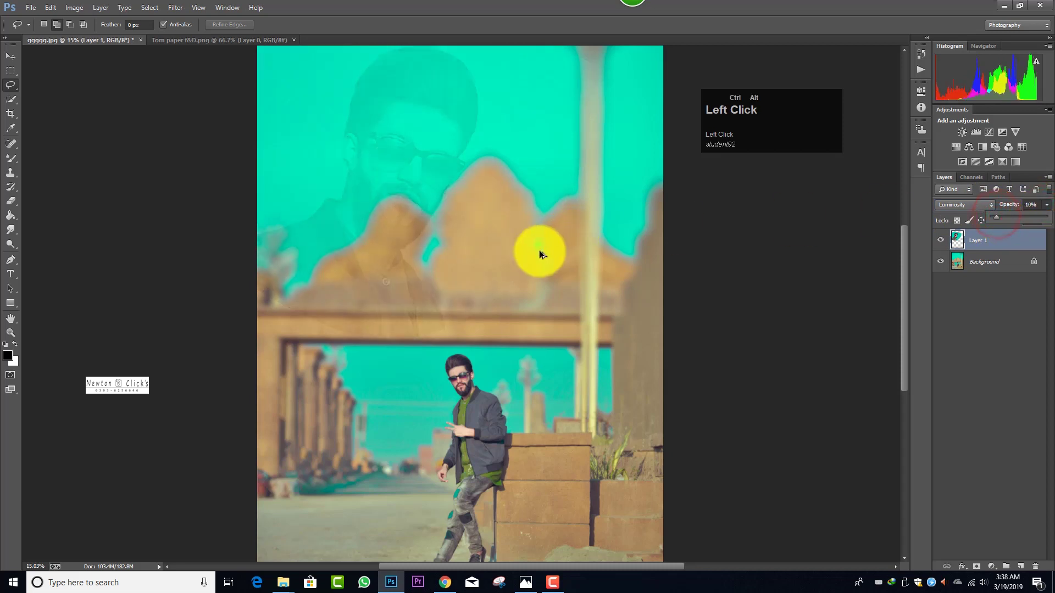
- Enlarge the faded head to about 121% and reposition it in the upper left of the picture's sky
scroll(539, 249, down, 3)
key(ctrl+t)
drag(520, 231, 499, 200)
mouse_move(529, 307)
mouse_down()
mouse_move(550, 325)
mouse_move(518, 297)
mouse_move(523, 305)
mouse_up()
scroll(554, 220, up, 1)
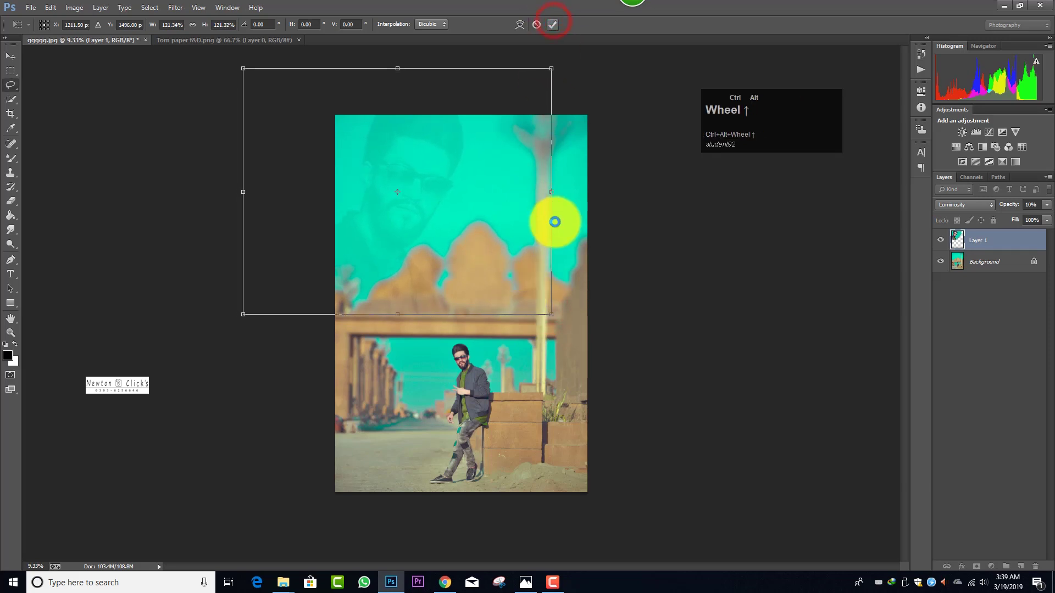
- Try successive blend modes on the faded head layer and set it to Hard Light
click(969, 204)
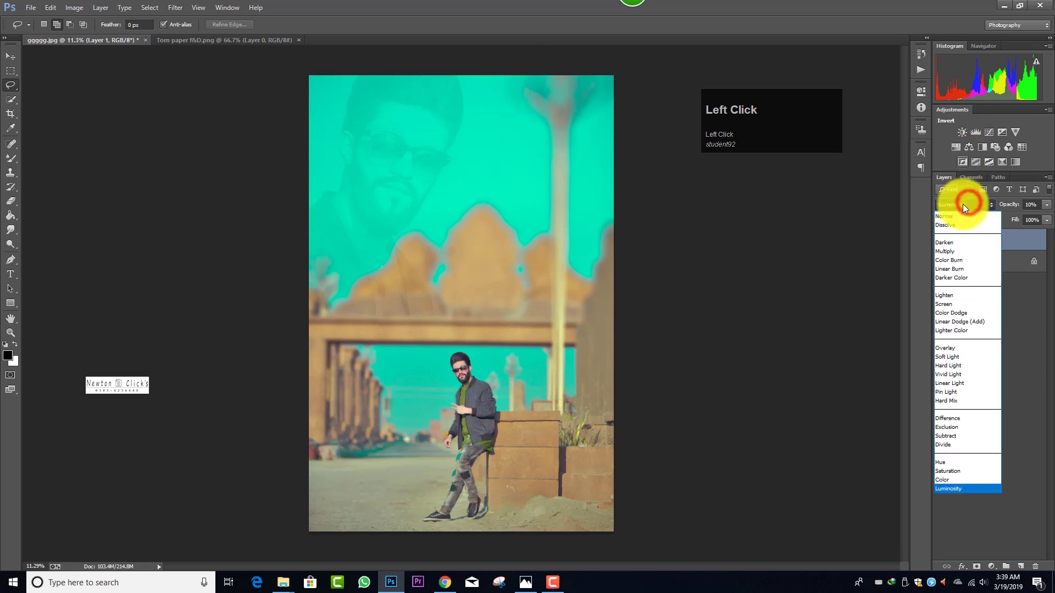
click(961, 214)
key(Down)
key(Down)
key(Down)
key(Down)
key(Down)
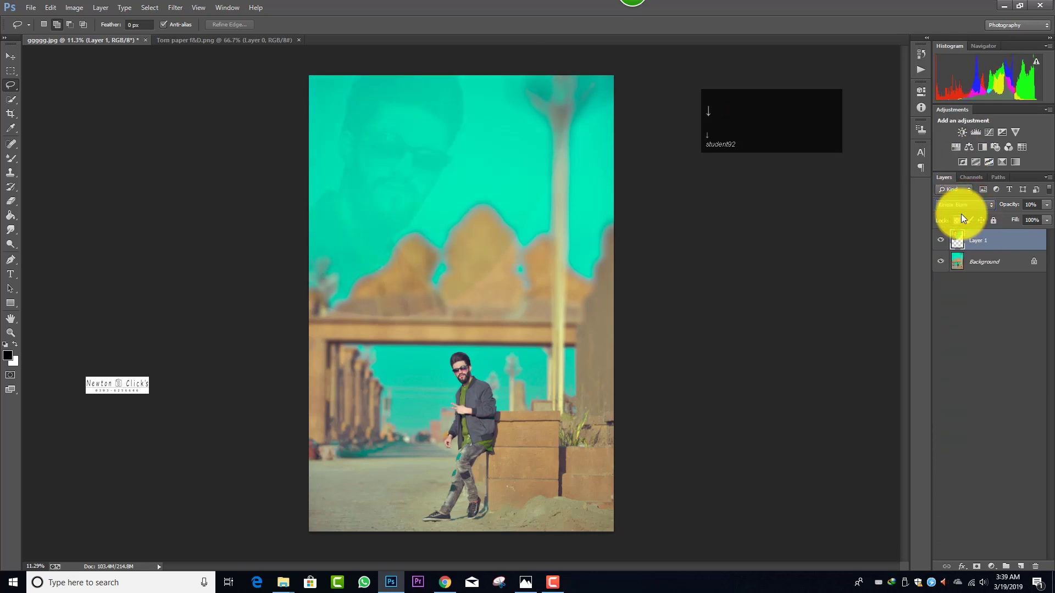
key(Down)
key(Down)
key(Down)
key(Down)
key(Down)
key(Down)
key(Down)
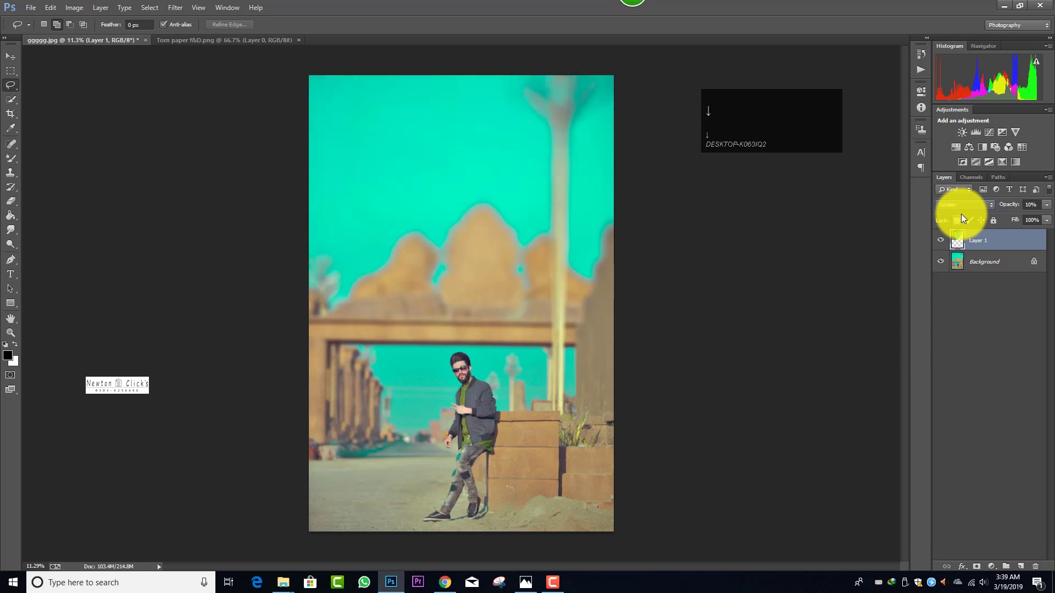
key(Down)
key(Down)
key(Down)
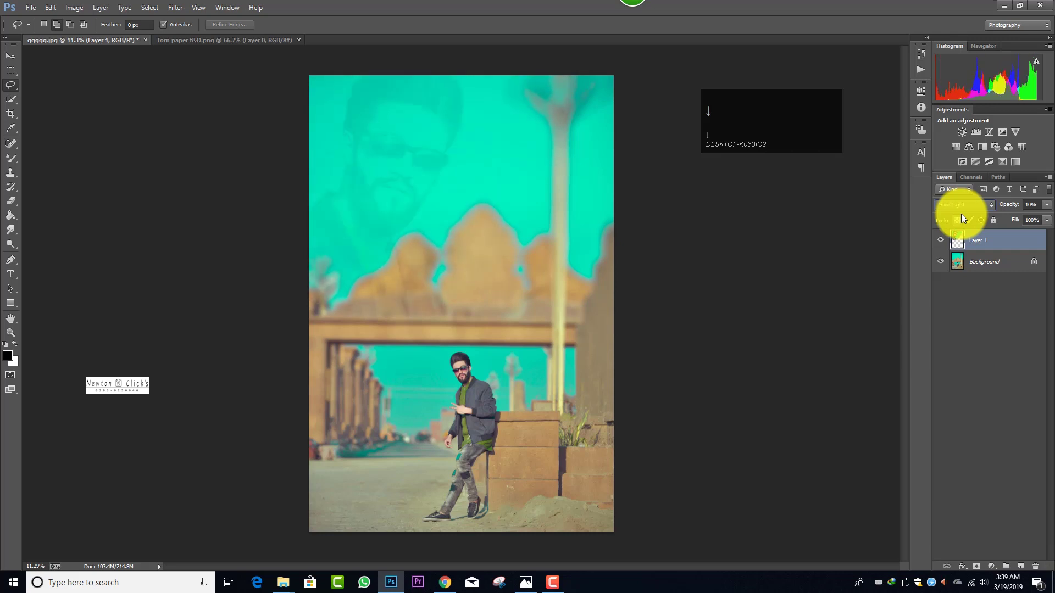
key(Up)
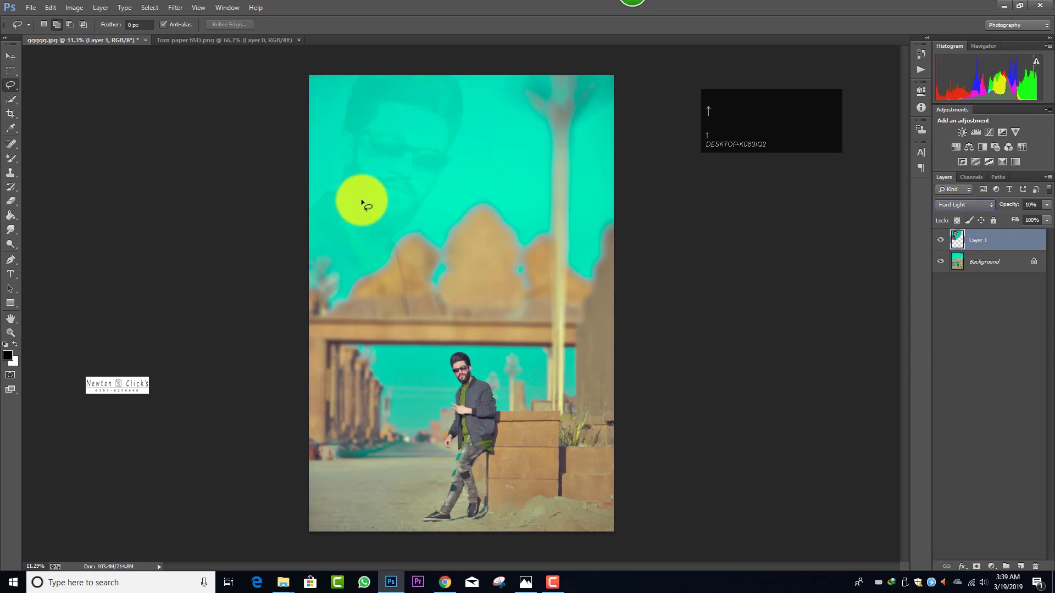
- Erase the hard outer edges of the faded head layer with a soft 1000 px Eraser brush
right_click(11, 200)
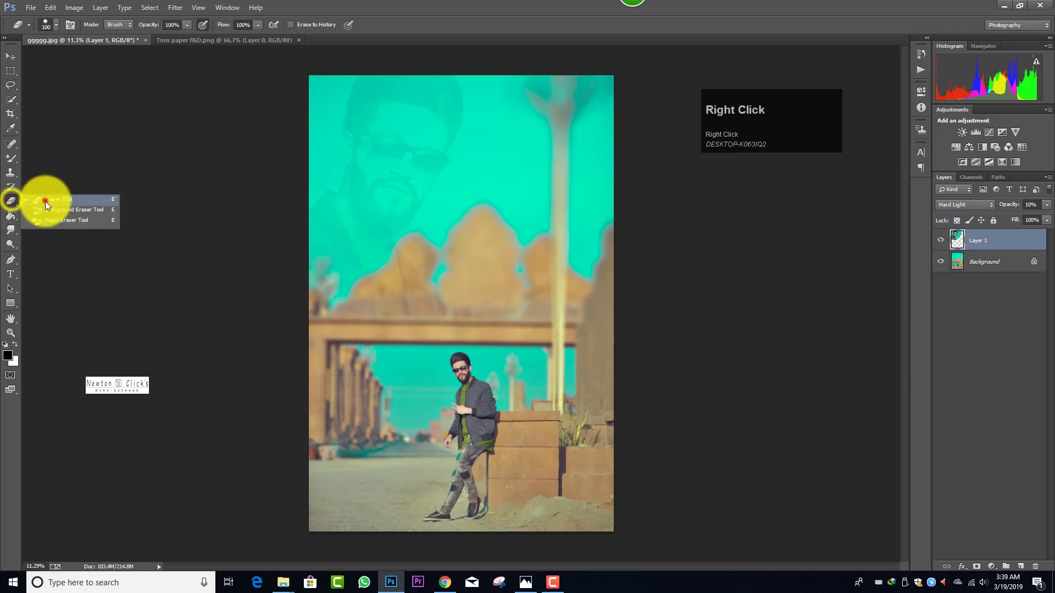
click(45, 201)
key(bracketright)
key(bracketright)
key(bracketright)
key(bracketright)
key(bracketright)
key(bracketright)
key(bracketright)
key(bracketright)
key(bracketright)
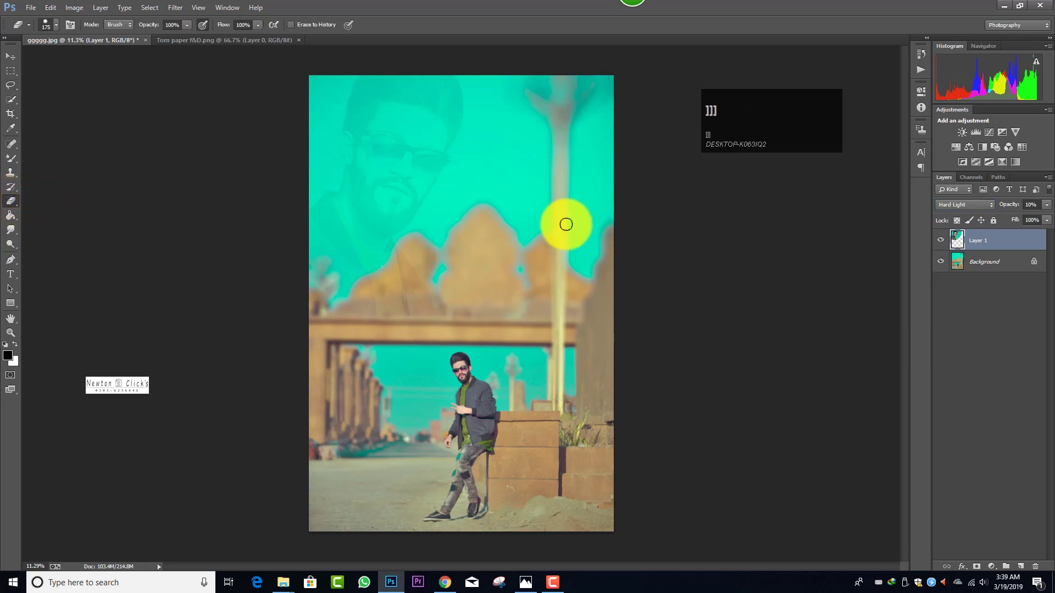
mouse_move(544, 210)
mouse_down()
mouse_move(451, 306)
mouse_move(393, 322)
mouse_move(582, 224)
mouse_move(194, 114)
mouse_up()
click(57, 25)
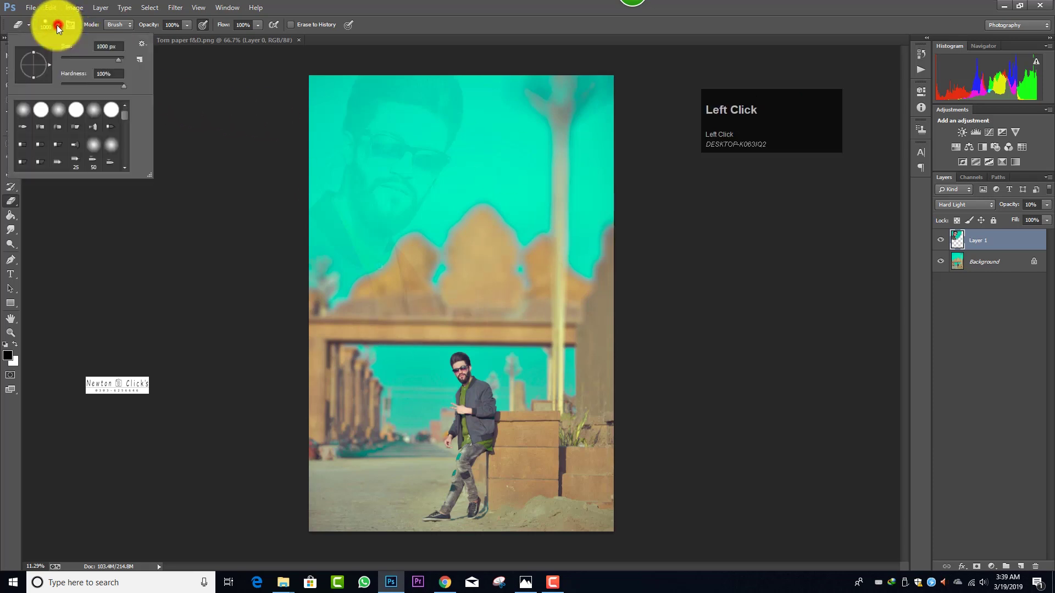
click(24, 113)
click(553, 187)
mouse_move(505, 221)
mouse_down()
mouse_move(424, 296)
mouse_move(348, 321)
mouse_move(321, 312)
mouse_move(295, 277)
mouse_move(377, 308)
mouse_move(459, 264)
mouse_move(351, 314)
mouse_move(293, 288)
mouse_move(375, 308)
mouse_move(440, 283)
mouse_move(485, 246)
mouse_move(521, 267)
mouse_move(468, 332)
mouse_up()
- Merge the faded head layer into the Background
scroll(468, 332, down, 3)
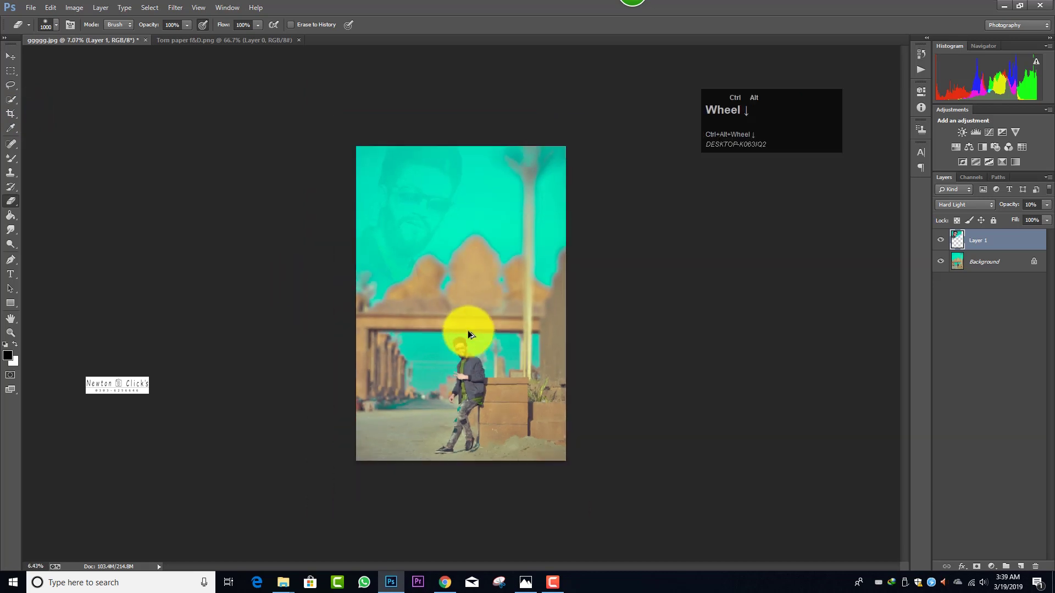
scroll(467, 330, up, 1)
key(ctrl+shift+e)
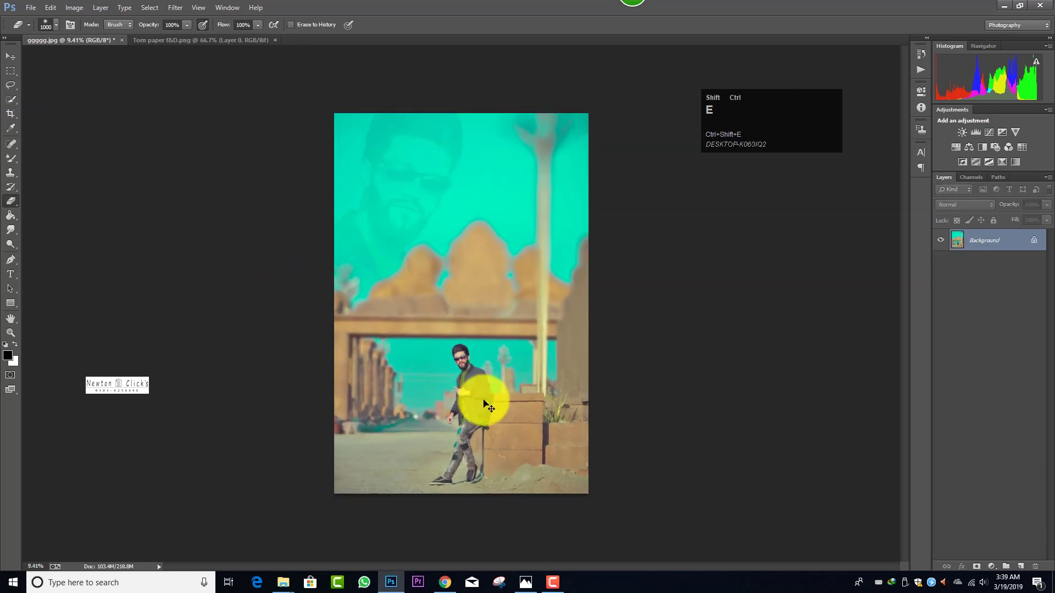
- Place the LIMITED EDITION image from the Downloads folder at about 140% over the sky in the picture's upper right area
click(280, 578)
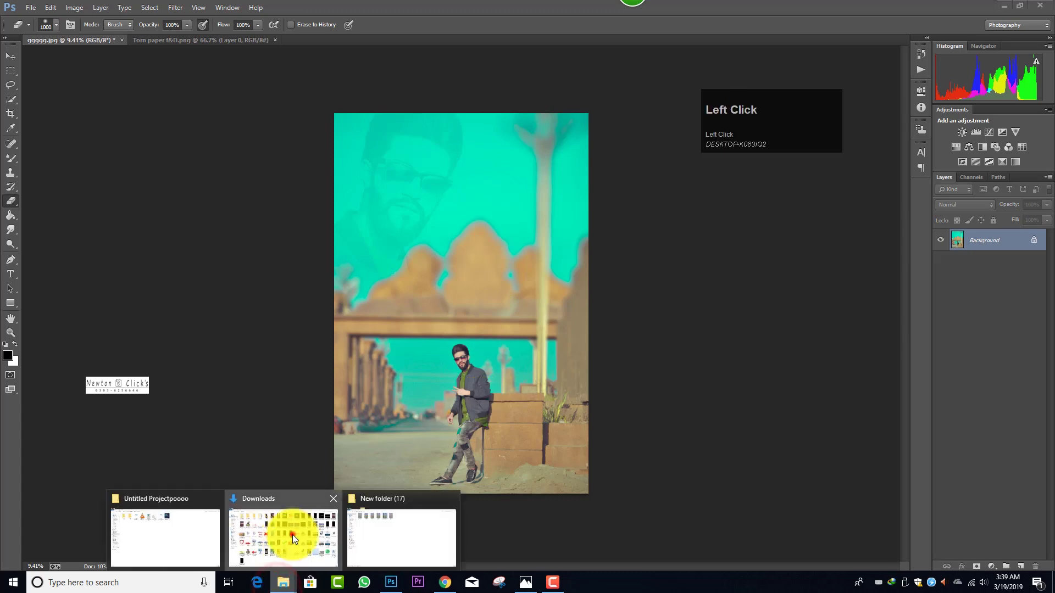
click(284, 543)
drag(653, 83, 541, 227)
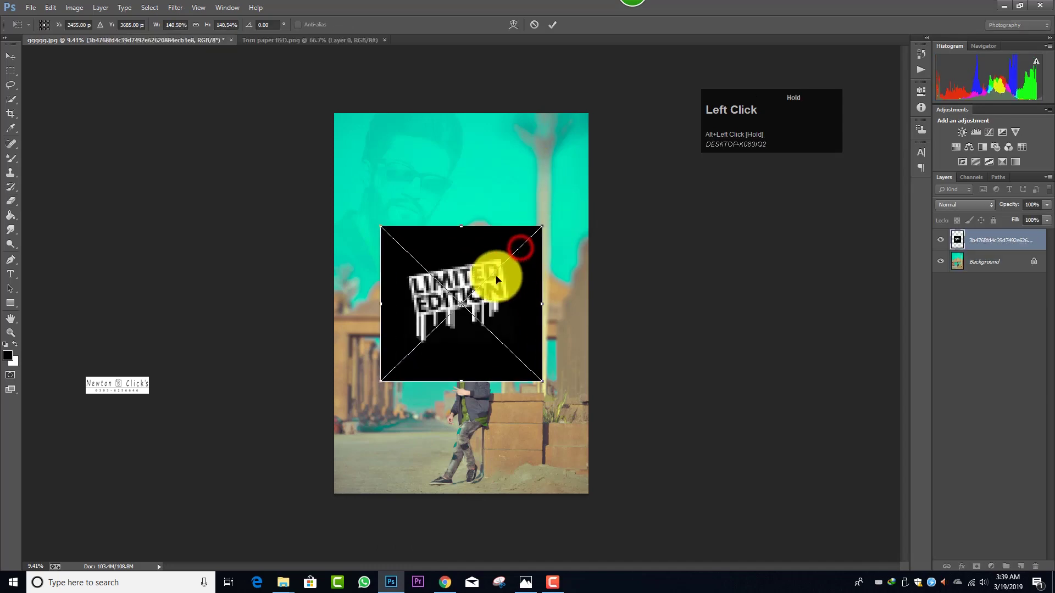
drag(500, 264, 553, 159)
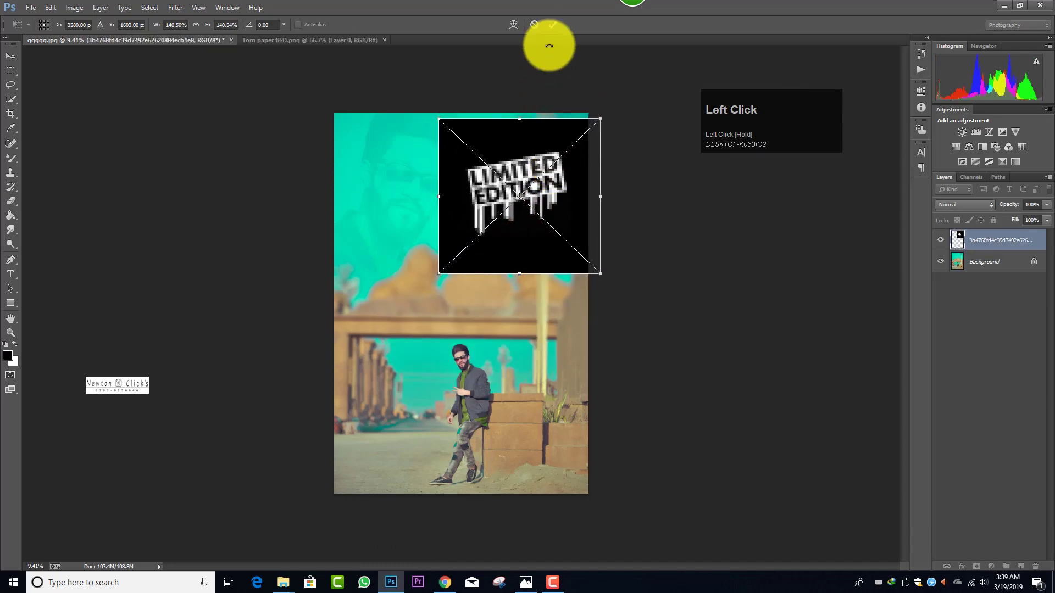
click(552, 26)
- Set the LIMITED EDITION layer's blend mode to Lighter Color so its black background drops out
key(e)
click(961, 205)
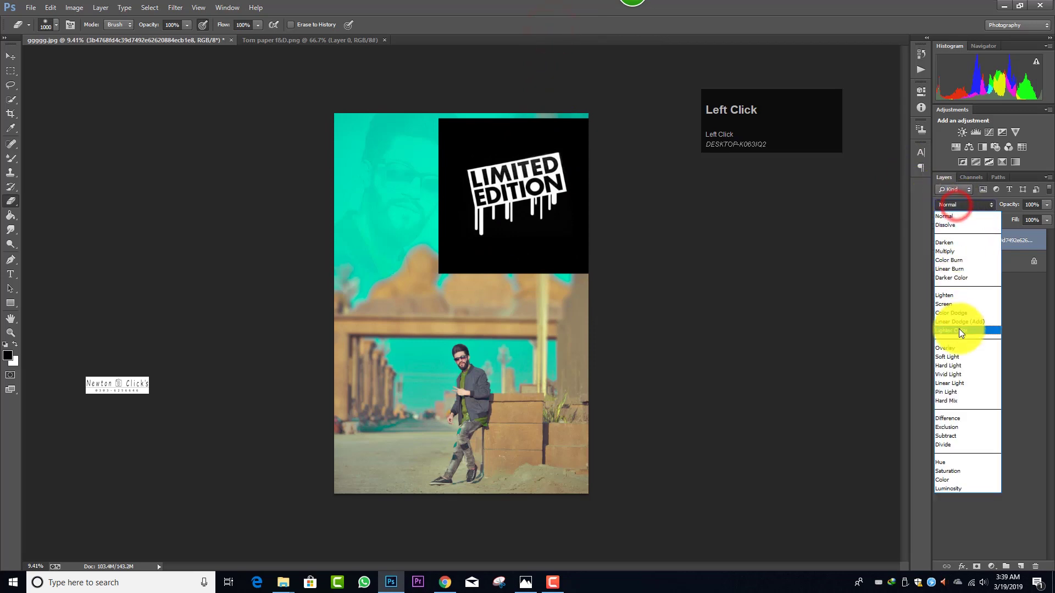
click(958, 328)
key(Up)
key(Down)
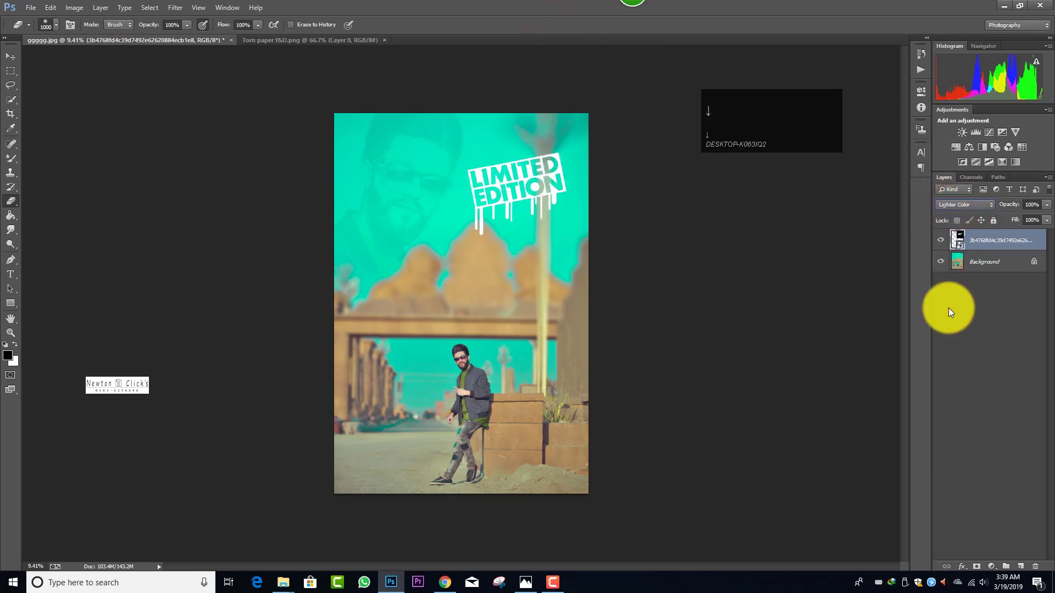
- Enlarge the LIMITED EDITION graphic to about 146% and shift it slightly in the sky
key(ctrl+t)
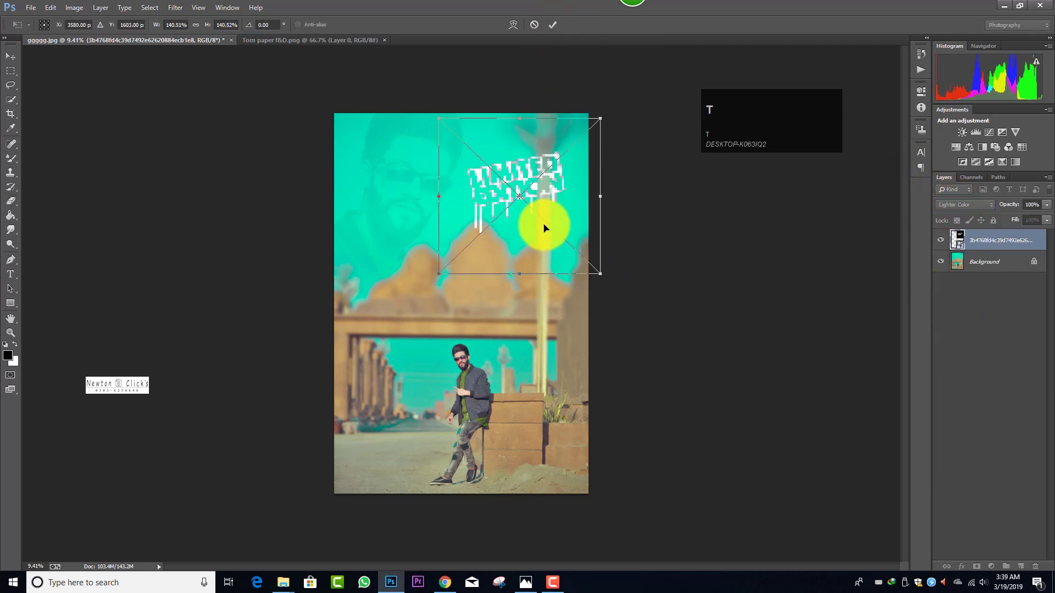
drag(543, 220, 603, 273)
click(567, 253)
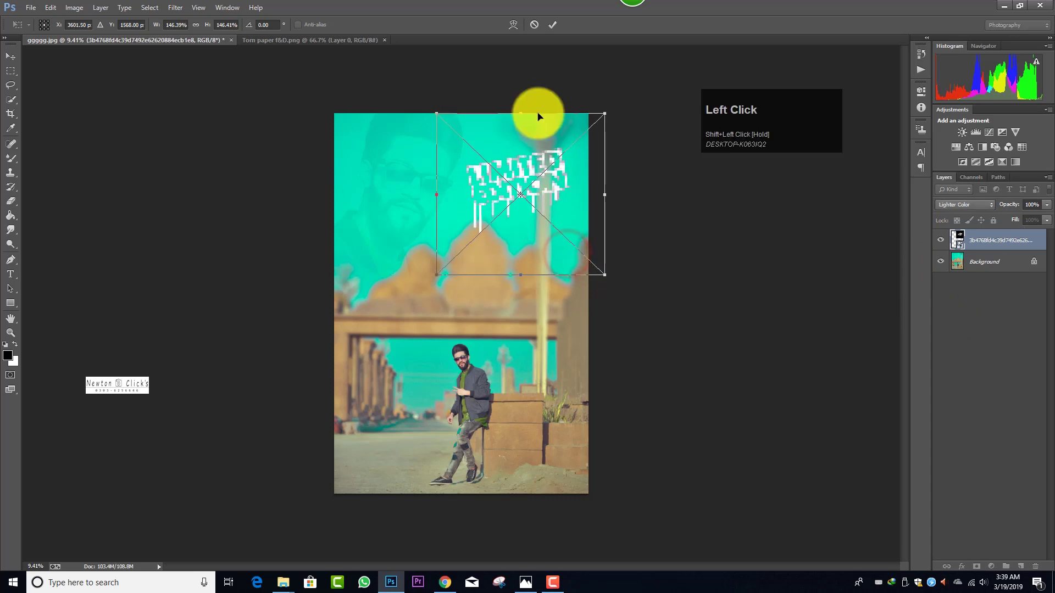
click(554, 25)
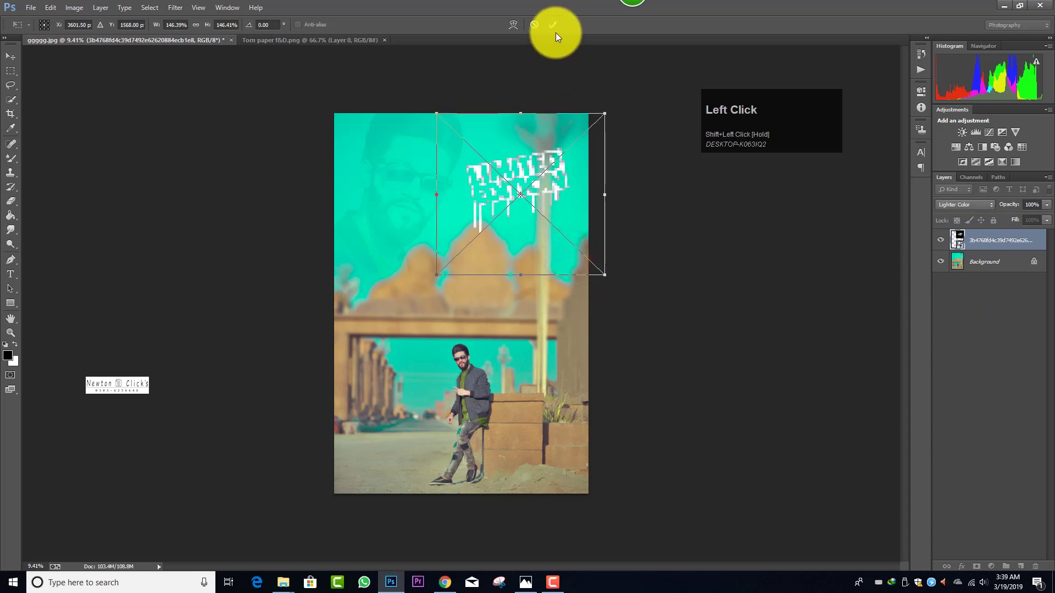
- Clip a Levels adjustment to the LIMITED EDITION layer with white input 196 and a raised black input, and merge all layers
click(975, 132)
click(825, 270)
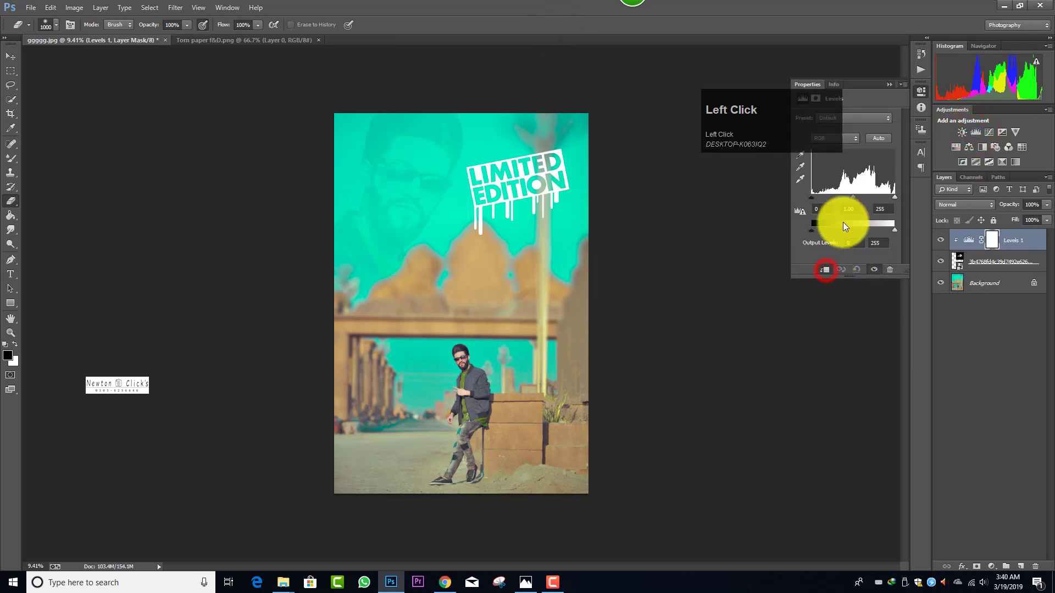
drag(852, 200, 875, 195)
drag(811, 198, 827, 198)
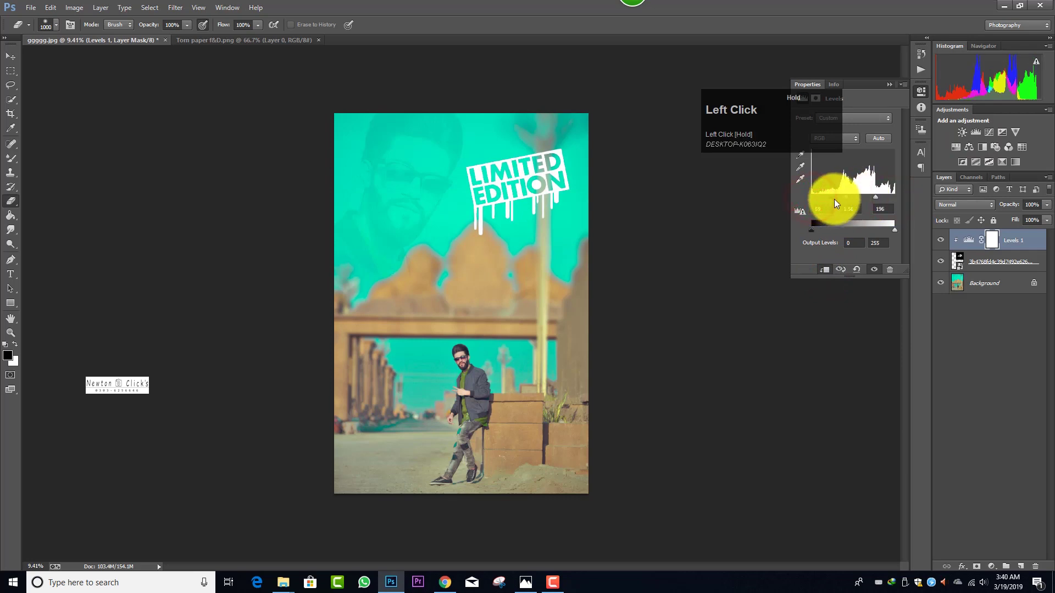
click(889, 85)
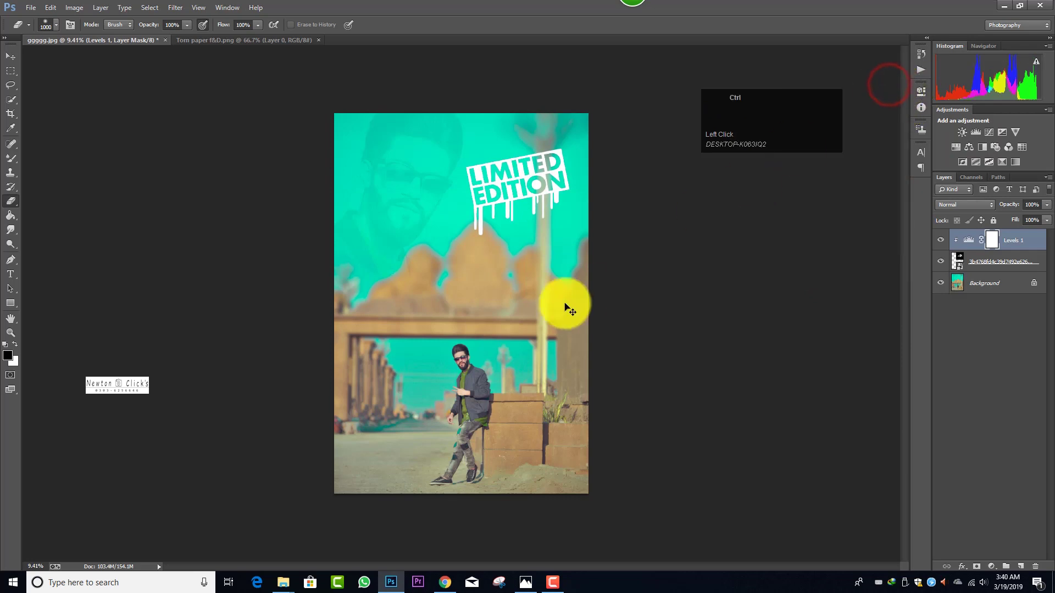
key(ctrl+e)
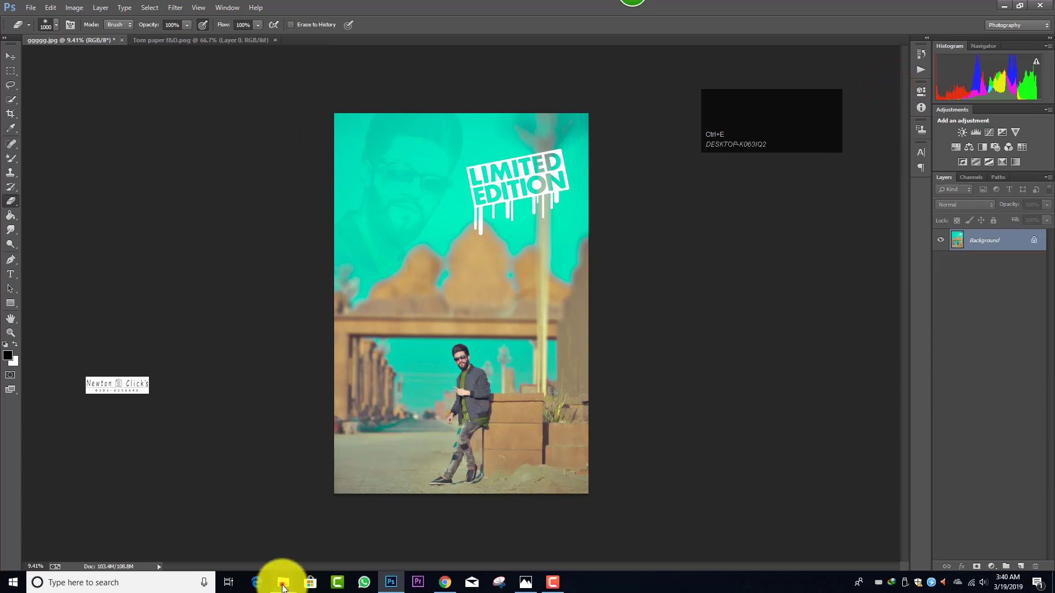
- Switch to the Downloads folder in File Explorer and open a125ffed735f5700cbf0445c8106cad3 (1) to preview its text
click(283, 583)
click(317, 541)
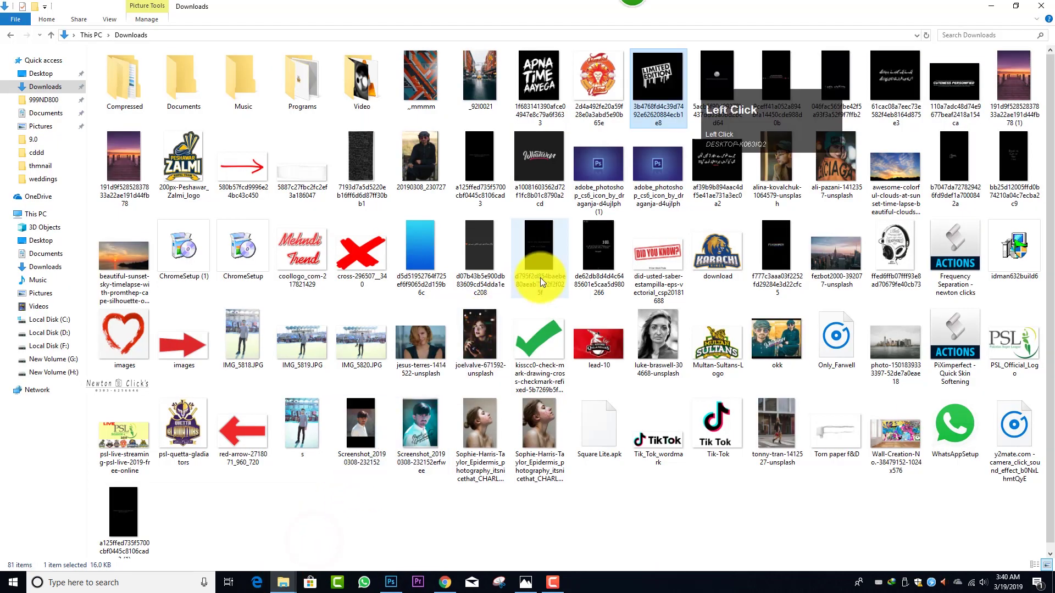
drag(756, 141, 748, 367)
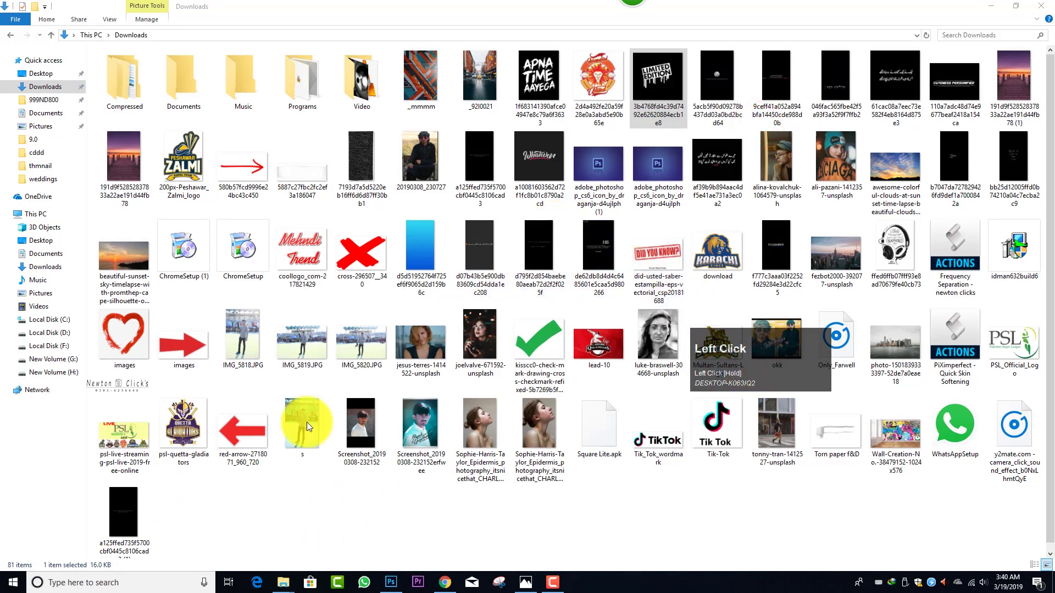
click(130, 508)
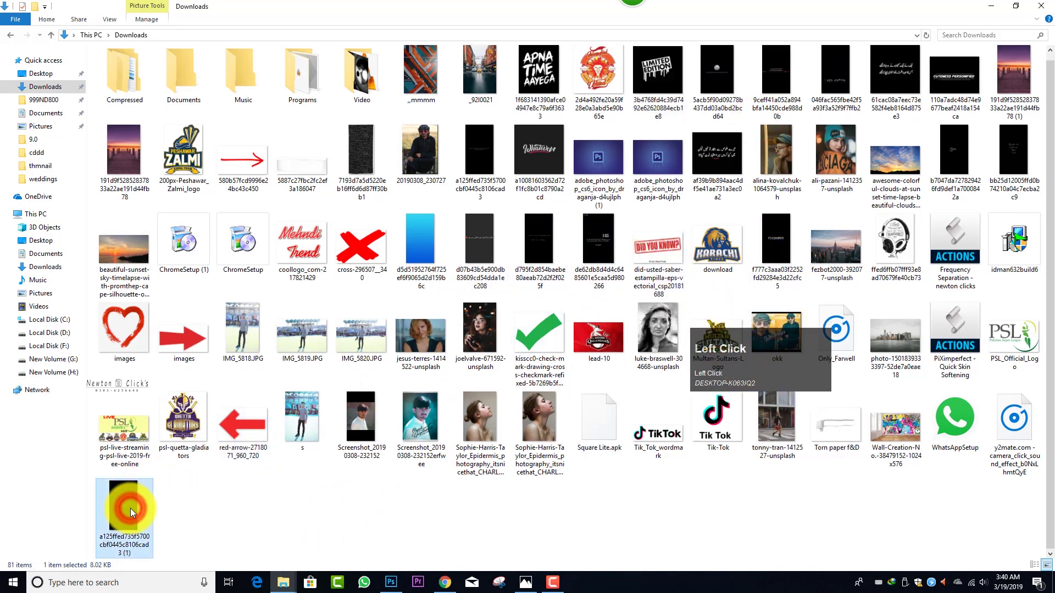
double_click(130, 509)
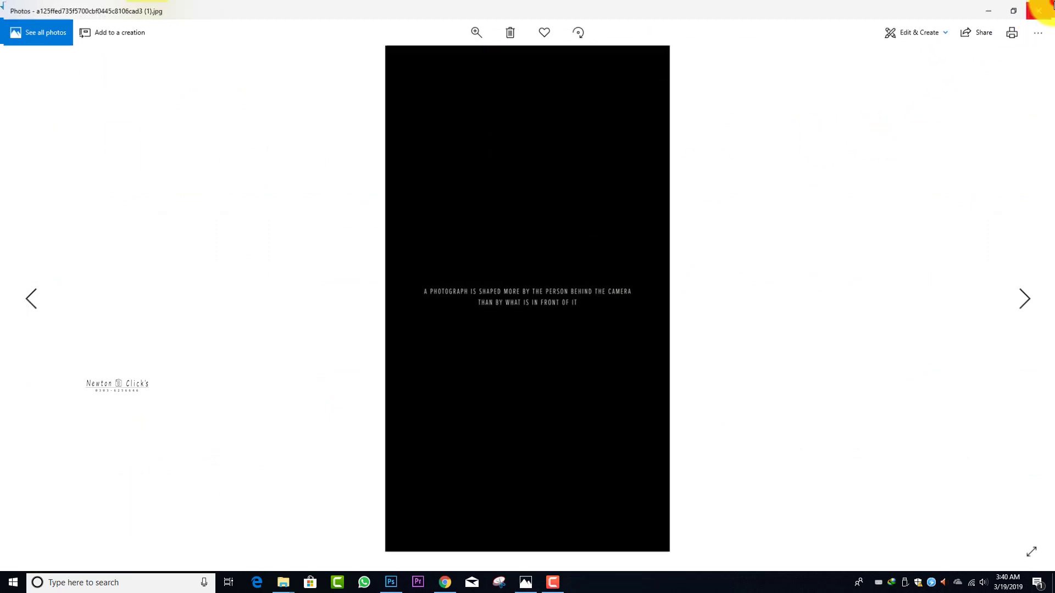
- Close the preview, place the quote image a125ffed735f5700cbf0445c8106cad3 (1) into the portrait document, and enlarge it to about 157%
click(1040, 9)
drag(133, 509, 493, 379)
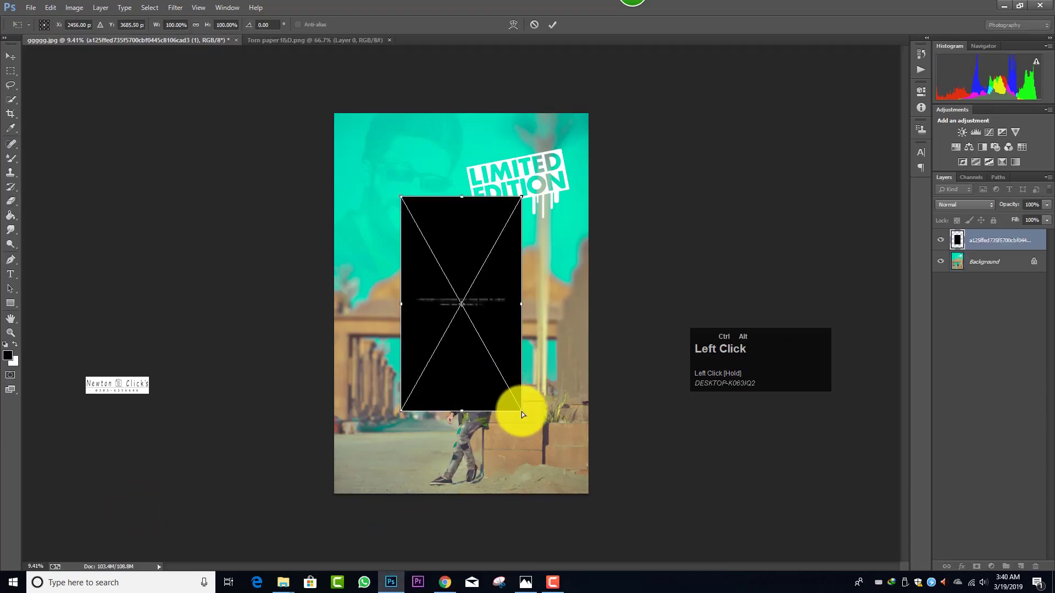
drag(522, 411, 579, 5)
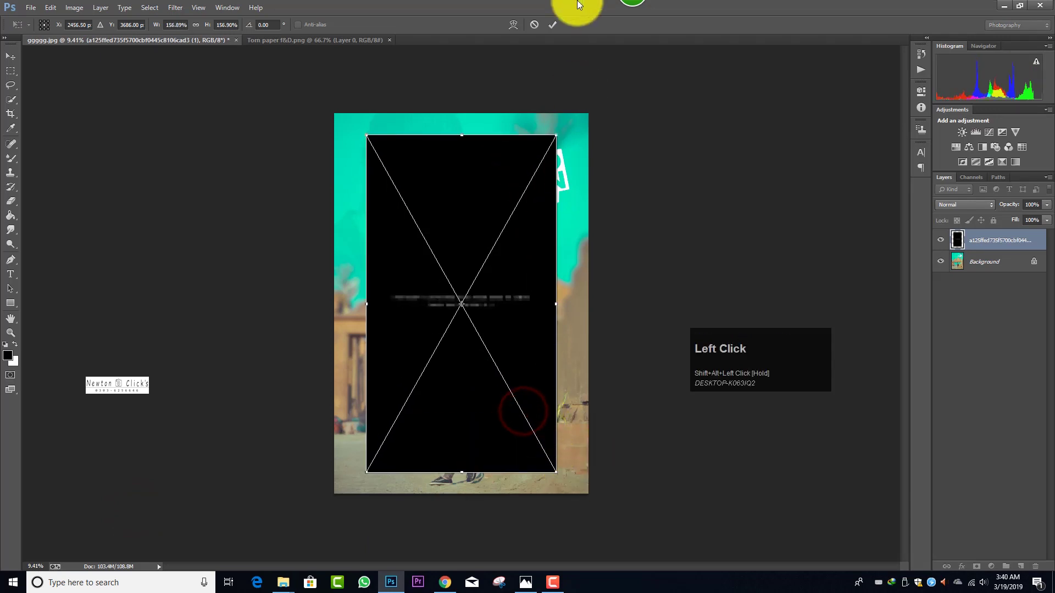
click(553, 26)
- Set the quote layer's blend mode to Linear Dodge (Add) to drop out its black background
click(962, 203)
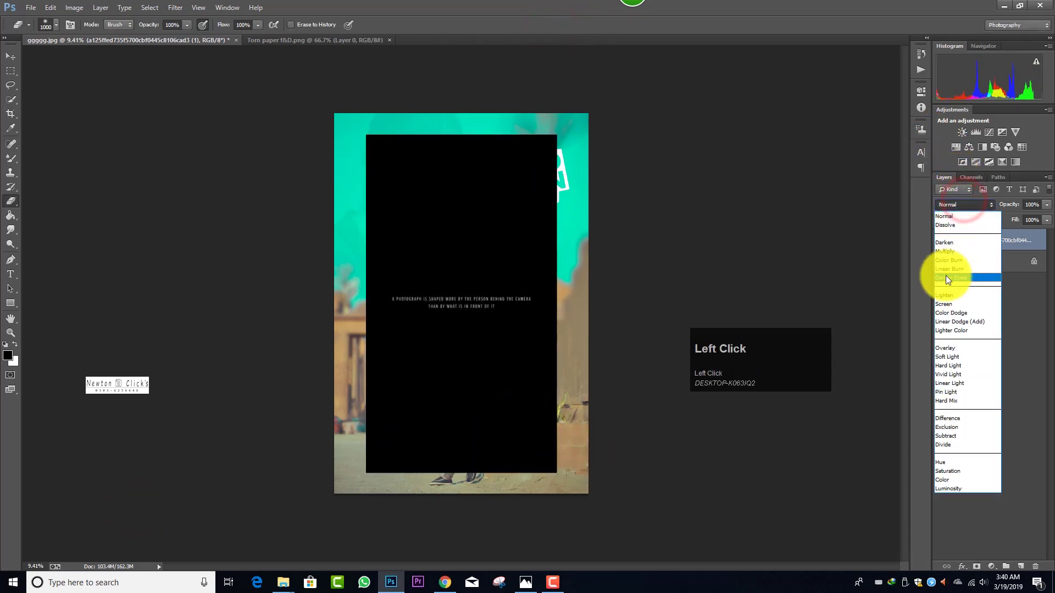
click(948, 443)
click(946, 203)
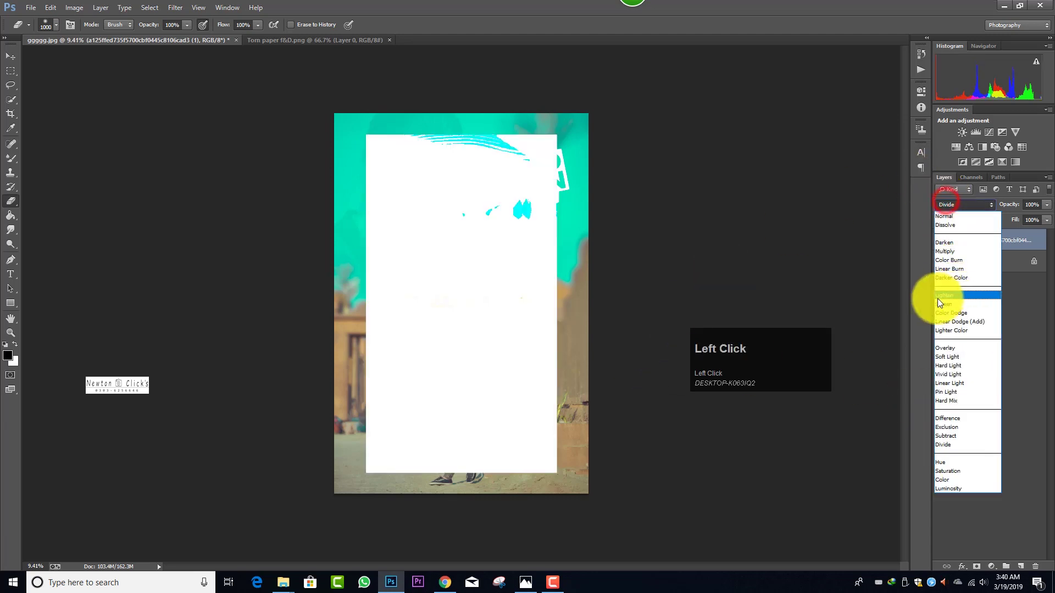
click(944, 331)
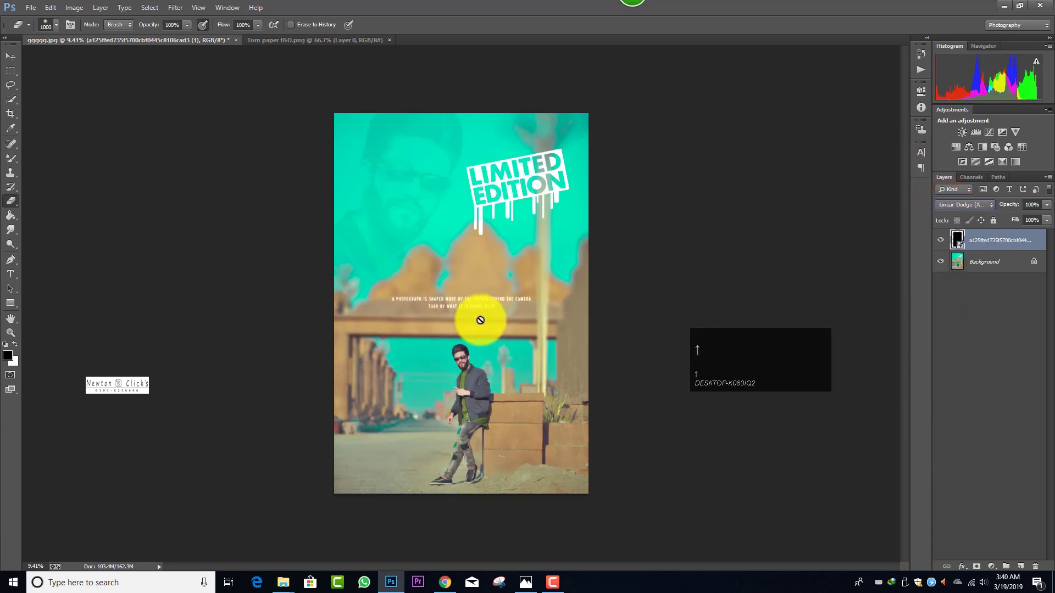
- Move the quote down over the ground by the man's legs and resize it to about 163% wide and 151% high
key(ctrl+t)
drag(510, 286, 472, 425)
ctrl+alt+scroll(497, 299, down, 2)
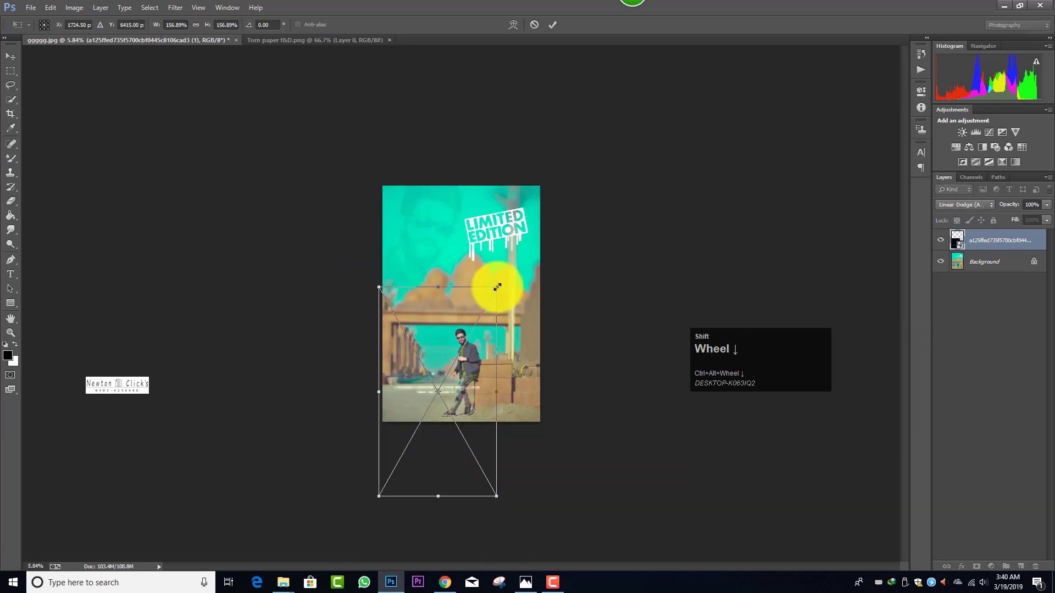
drag(498, 286, 509, 276)
drag(504, 392, 514, 392)
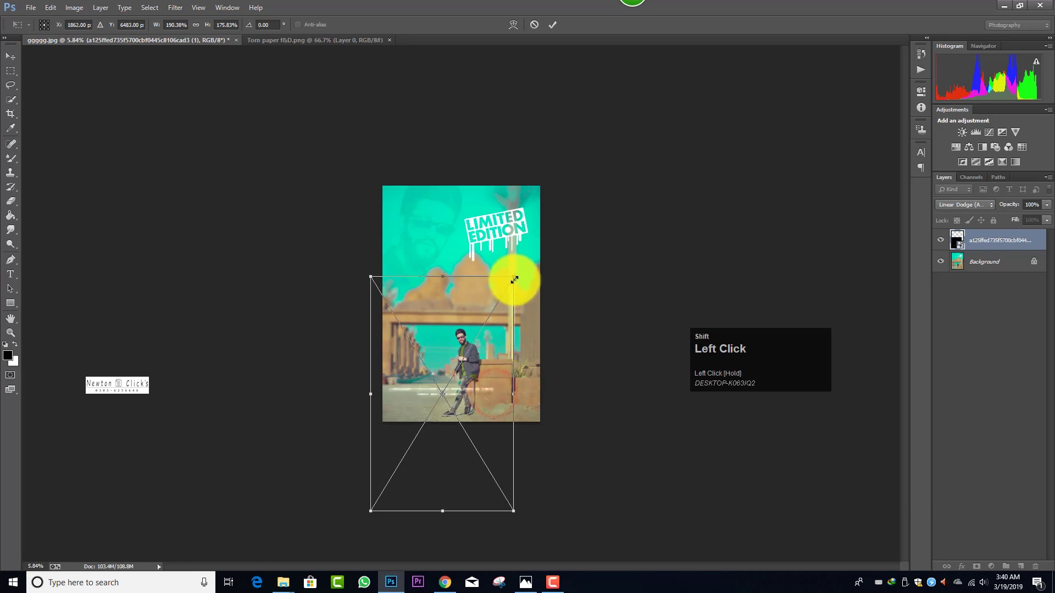
drag(514, 276, 493, 320)
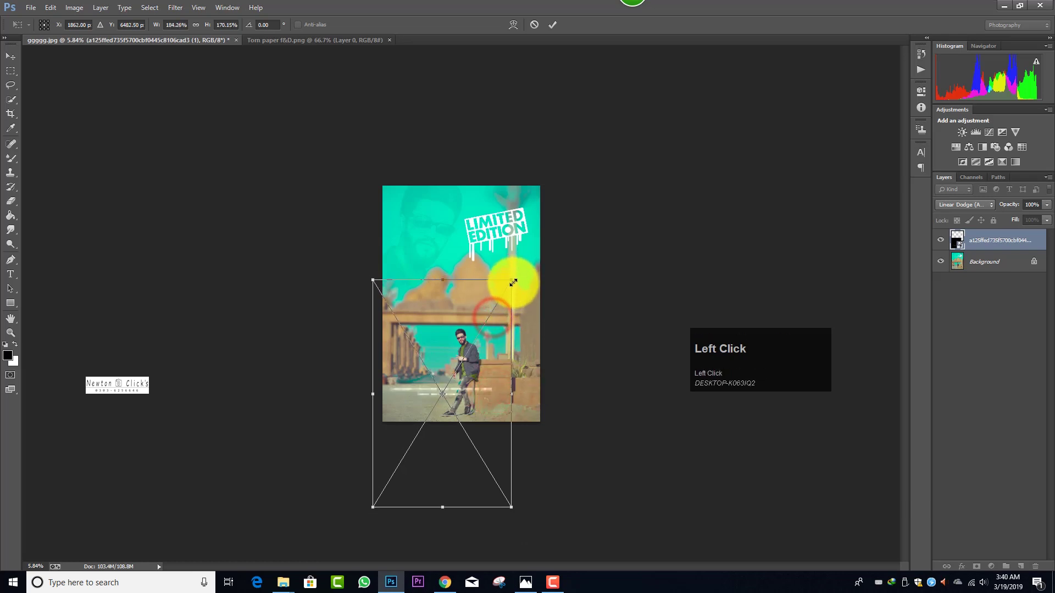
drag(514, 282, 480, 305)
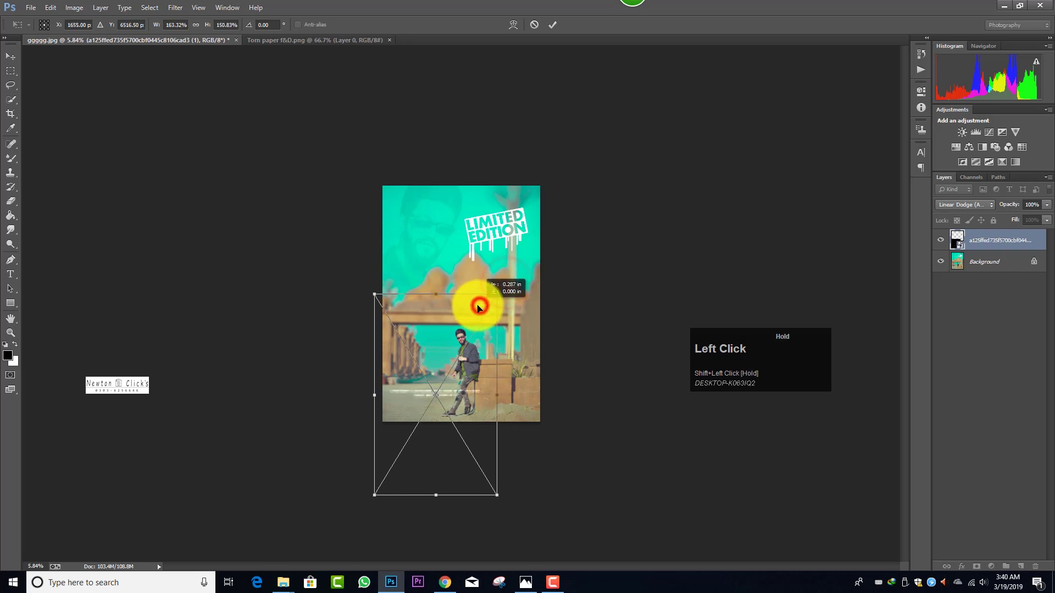
click(550, 26)
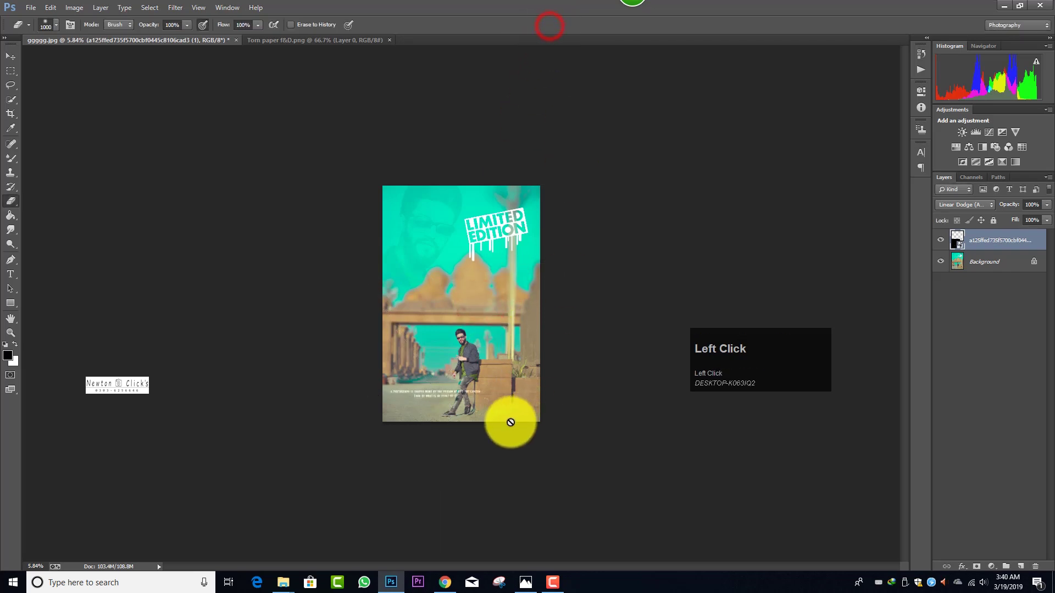
- Shrink the quote to about 135% wide and 125% high, placing it on the road beside the man's legs
key(e)
scroll(487, 430, down, 4)
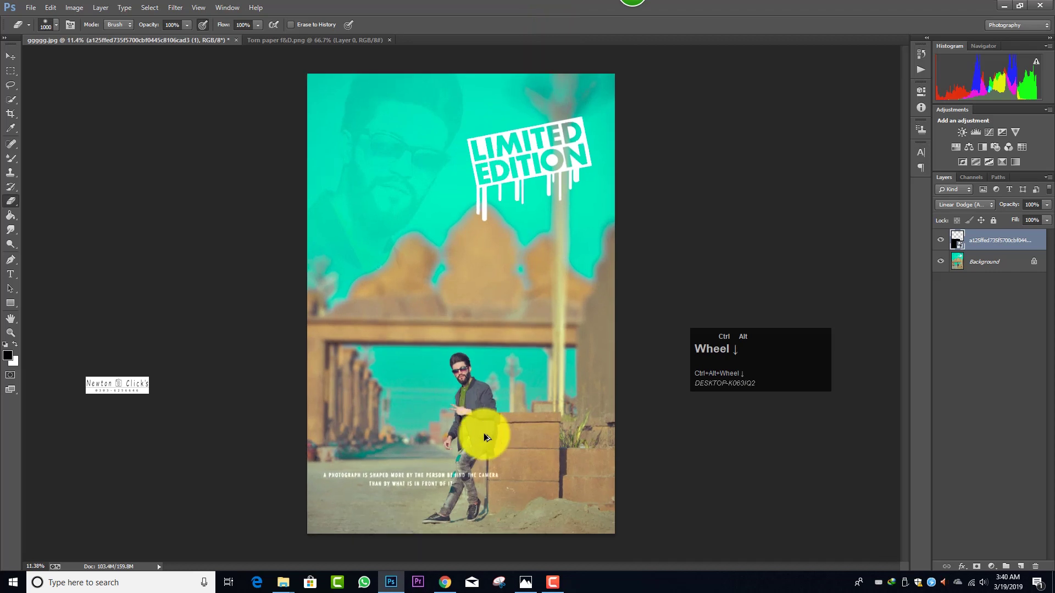
scroll(485, 437, down, 1)
key(ctrl+t)
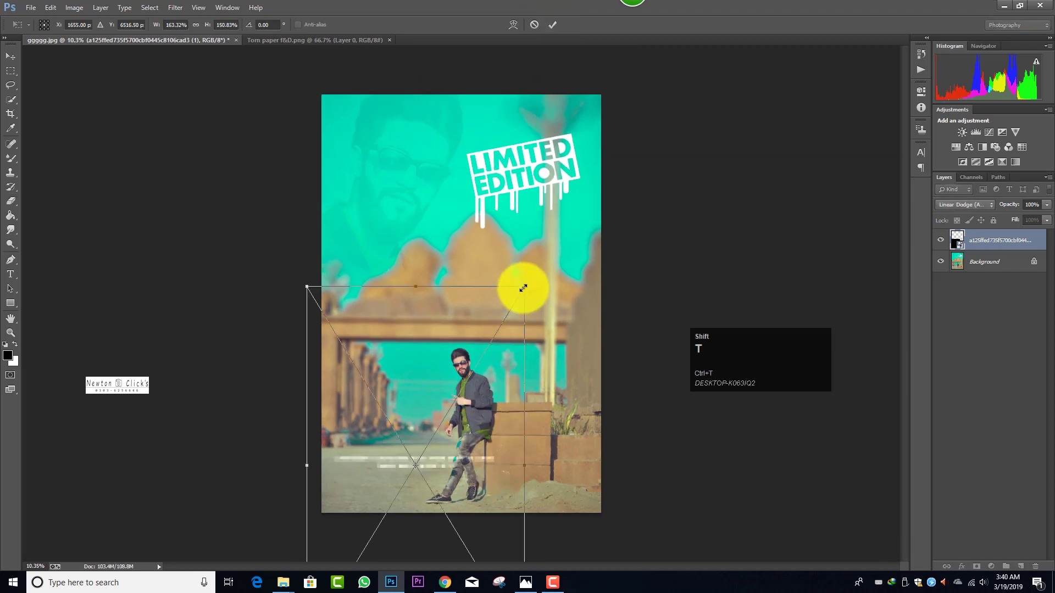
drag(524, 287, 471, 377)
click(551, 27)
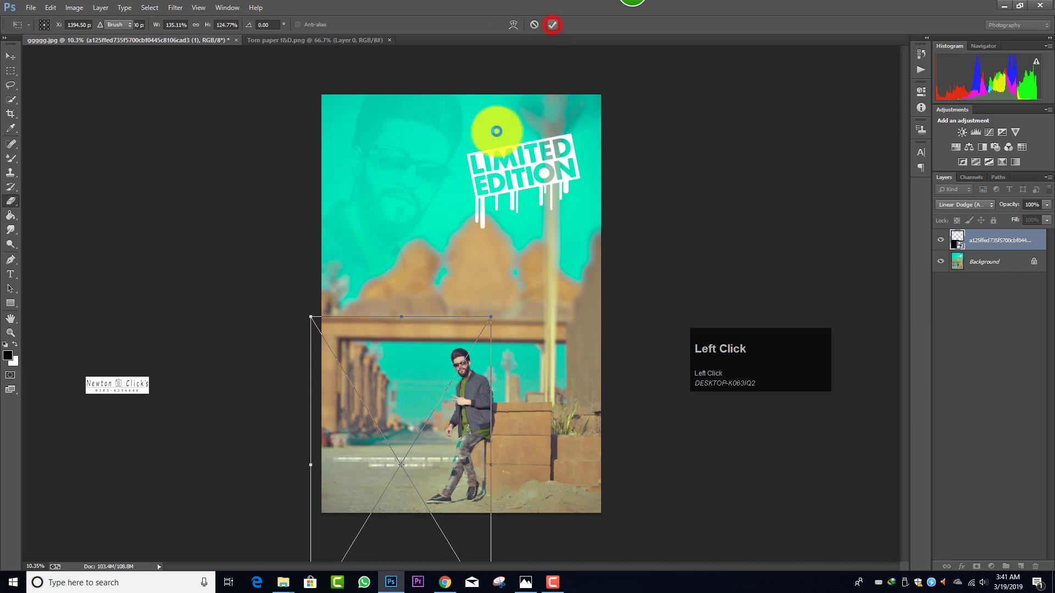
key(e)
scroll(457, 256, down, 1)
scroll(458, 257, up, 2)
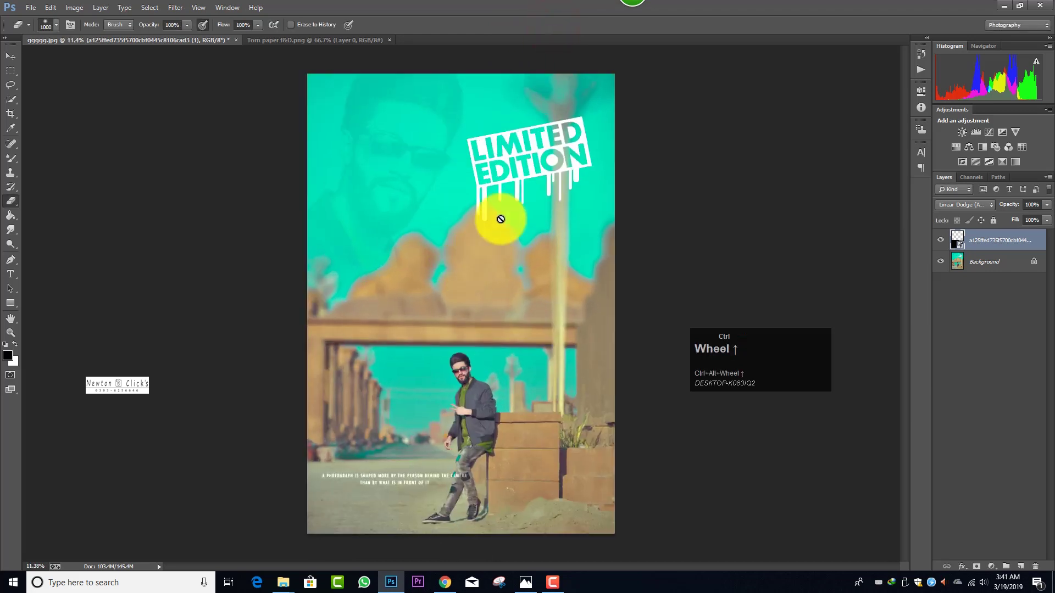